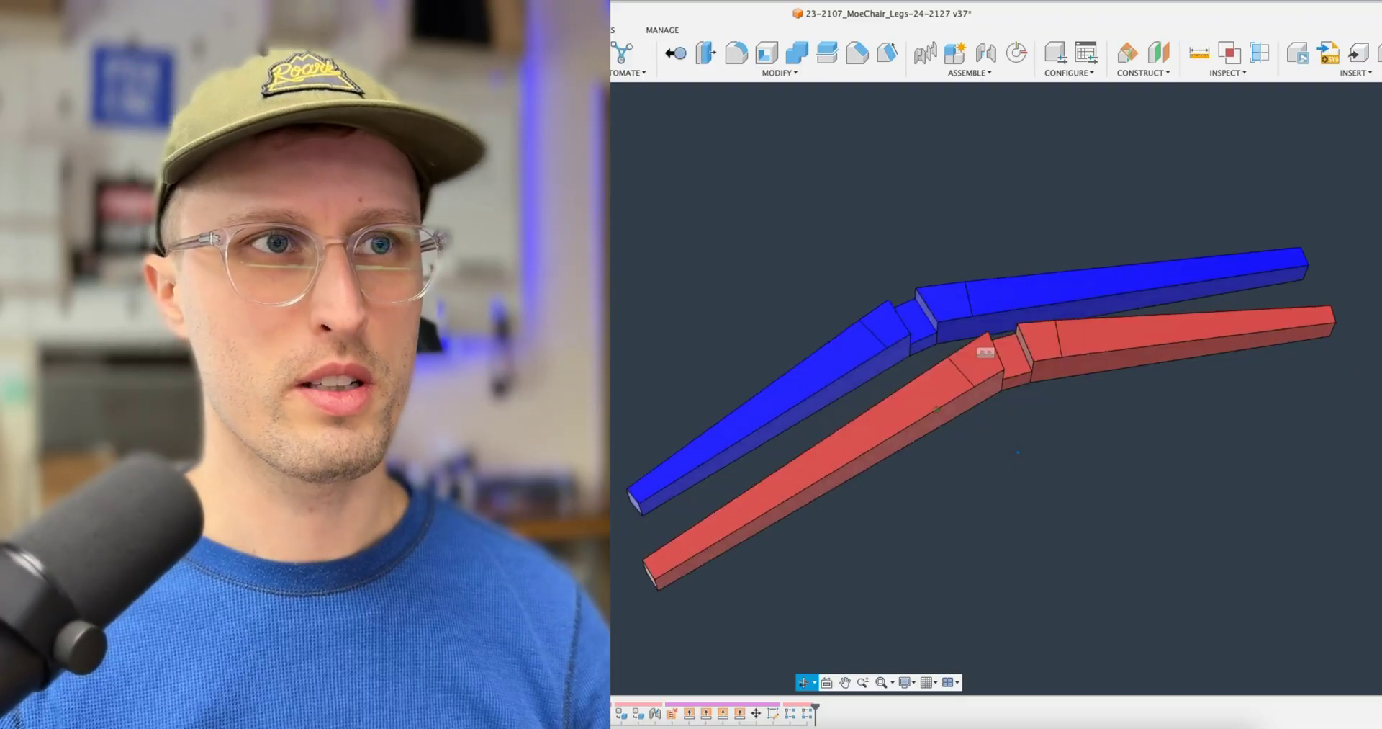
Set the user parameters NoLeftRed and NoRightBlue to 2 each
shift+middle_drag(801, 382, 838, 372)
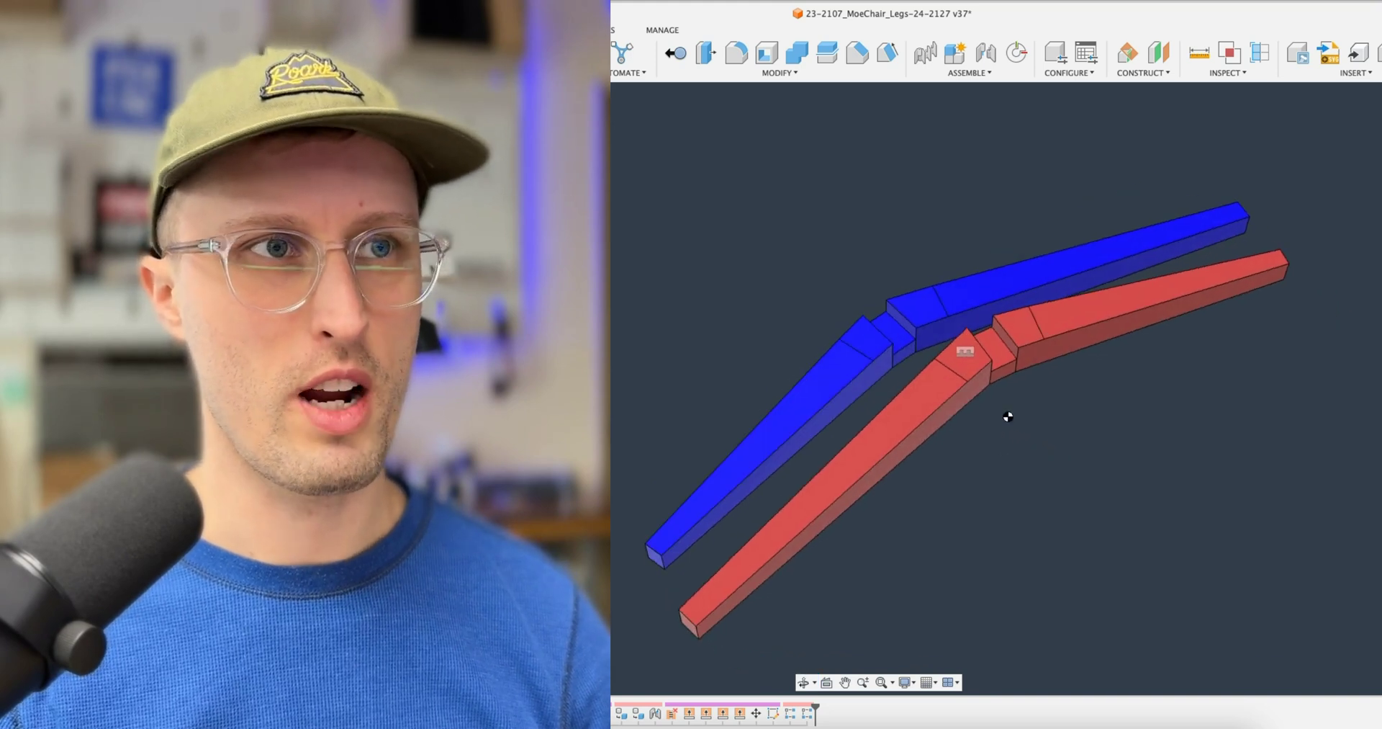
shift+middle_drag(1008, 417, 1064, 510)
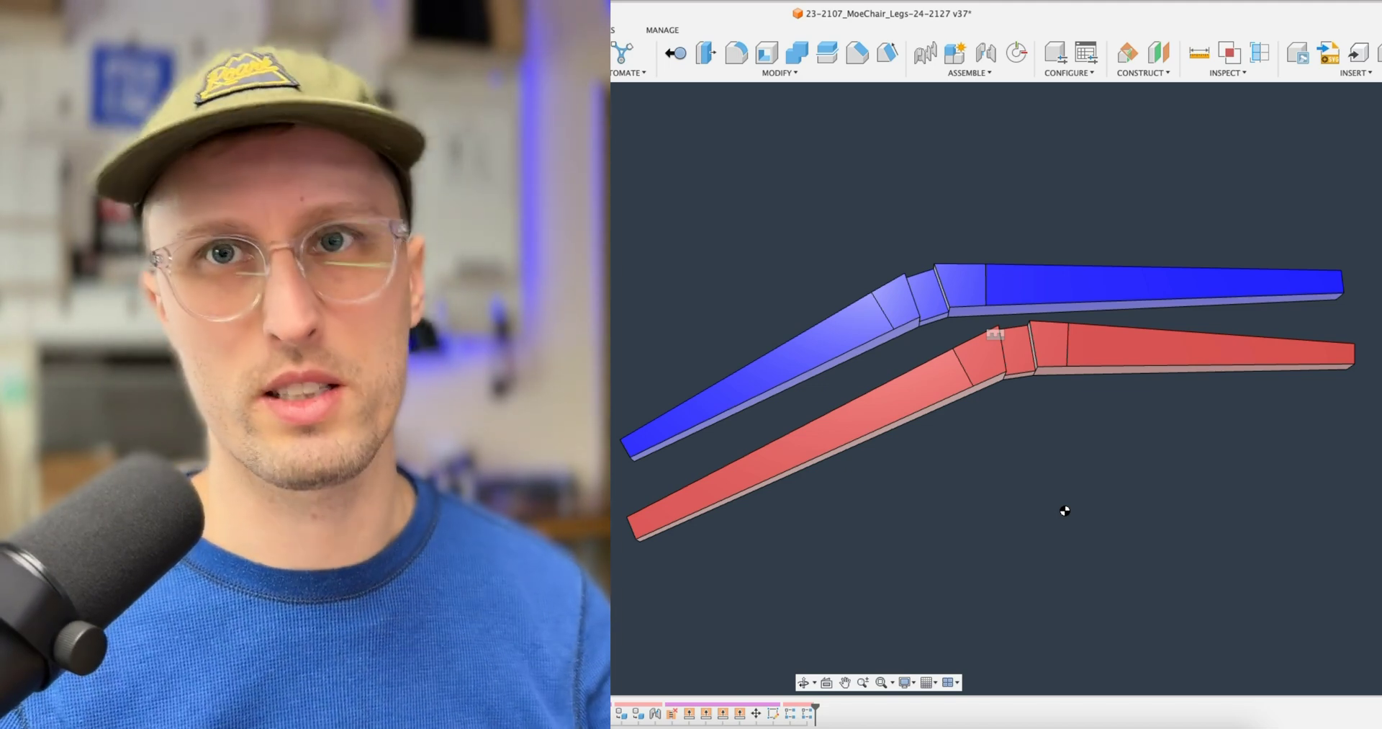
shift+middle_drag(1065, 510, 983, 475)
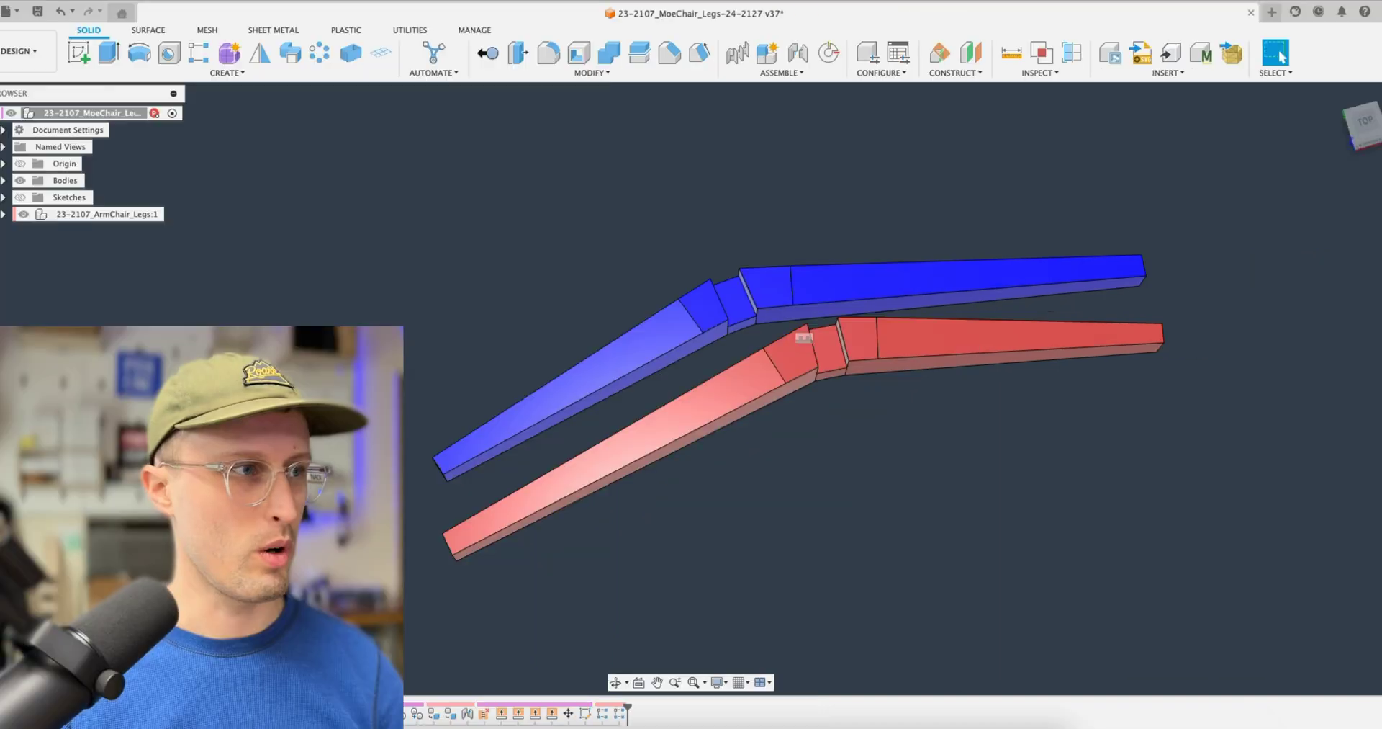
key(ctrl+shift+p)
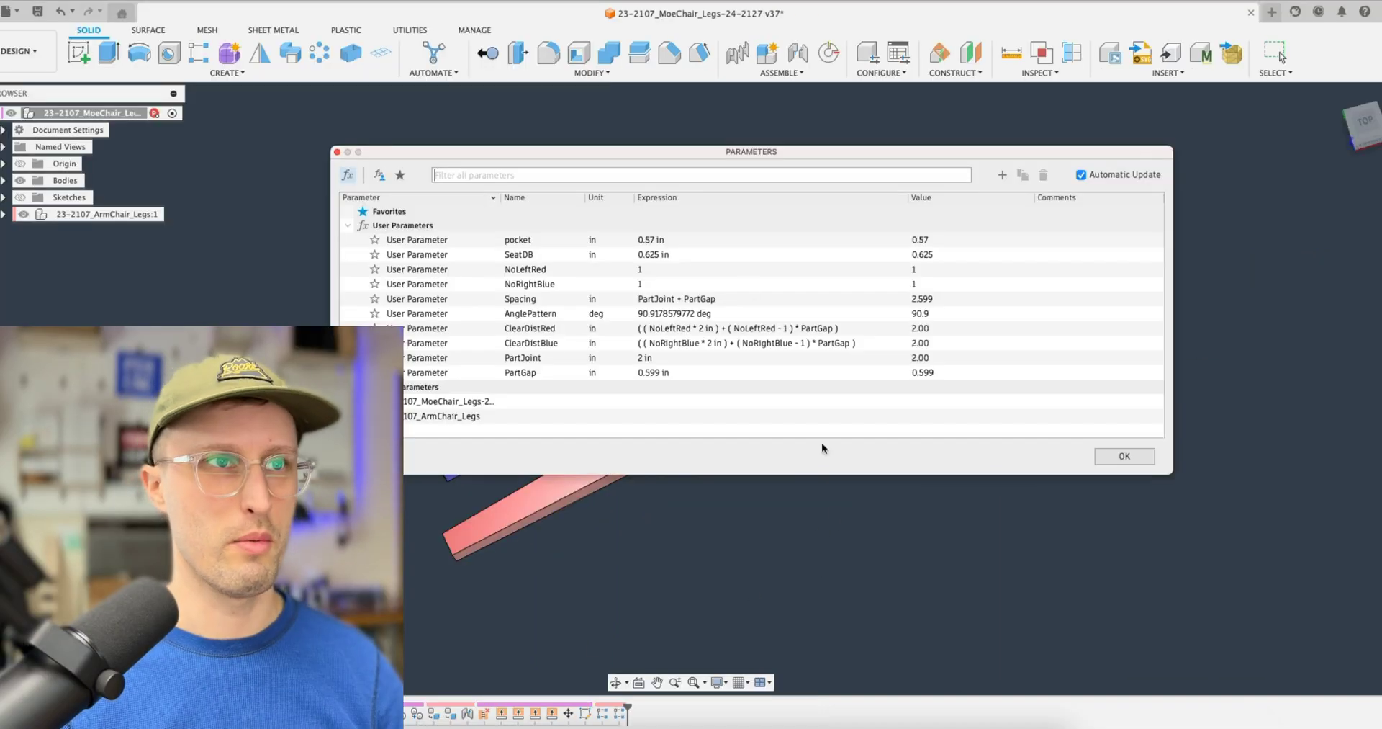
drag(687, 155, 821, 273)
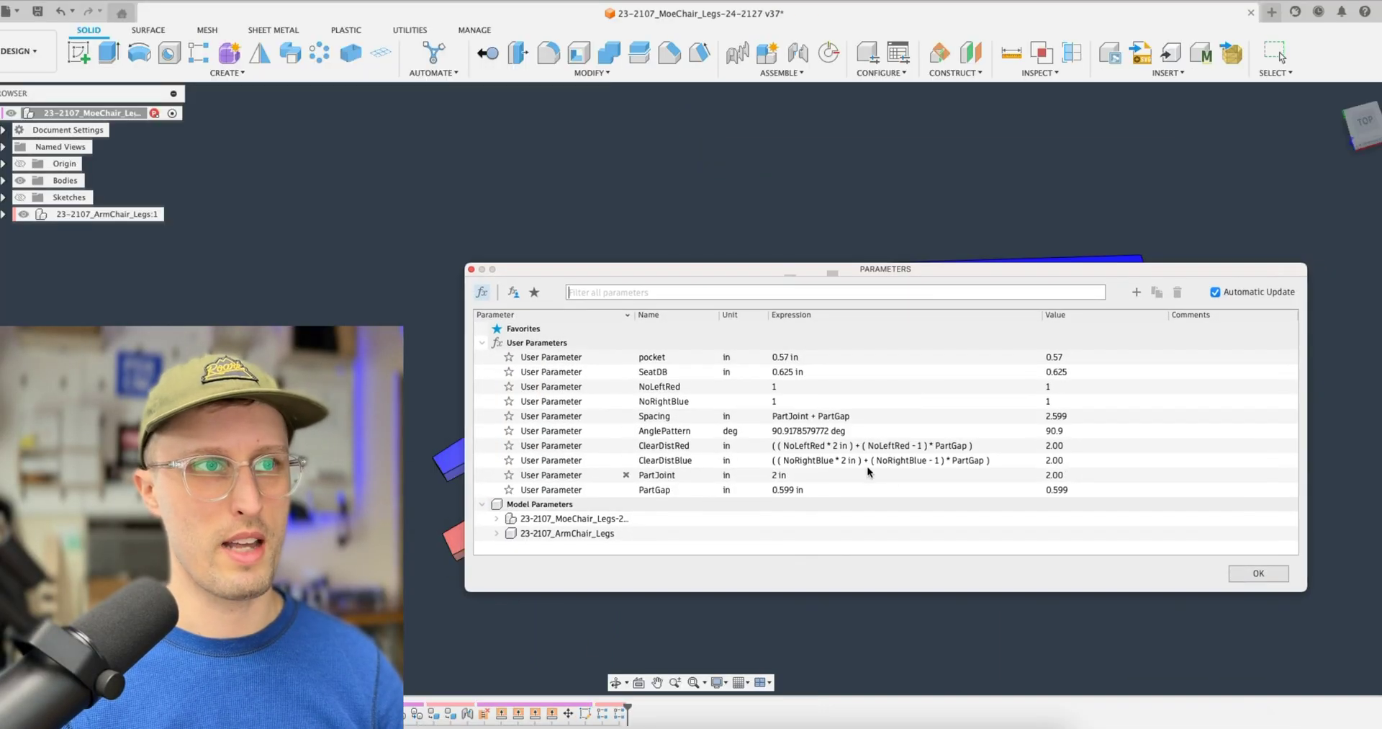
click(776, 389)
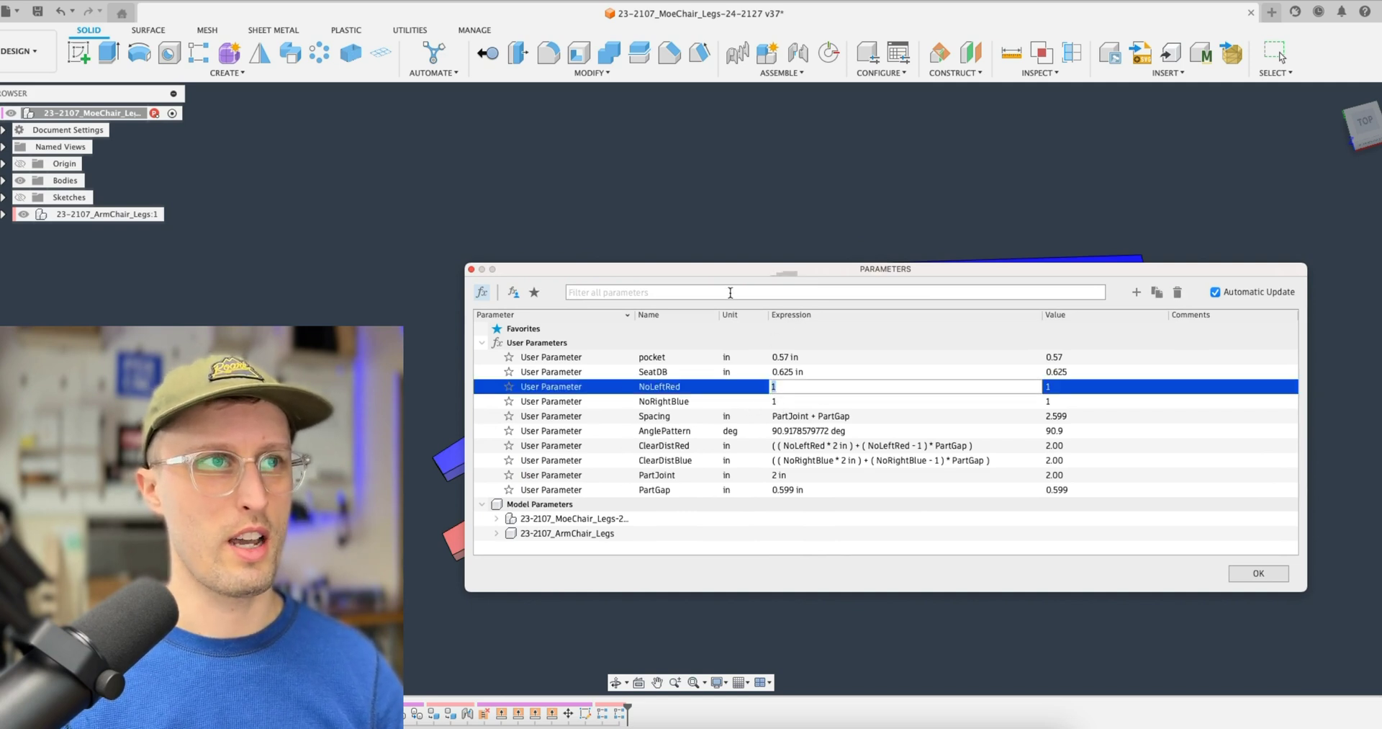
drag(672, 274, 848, 455)
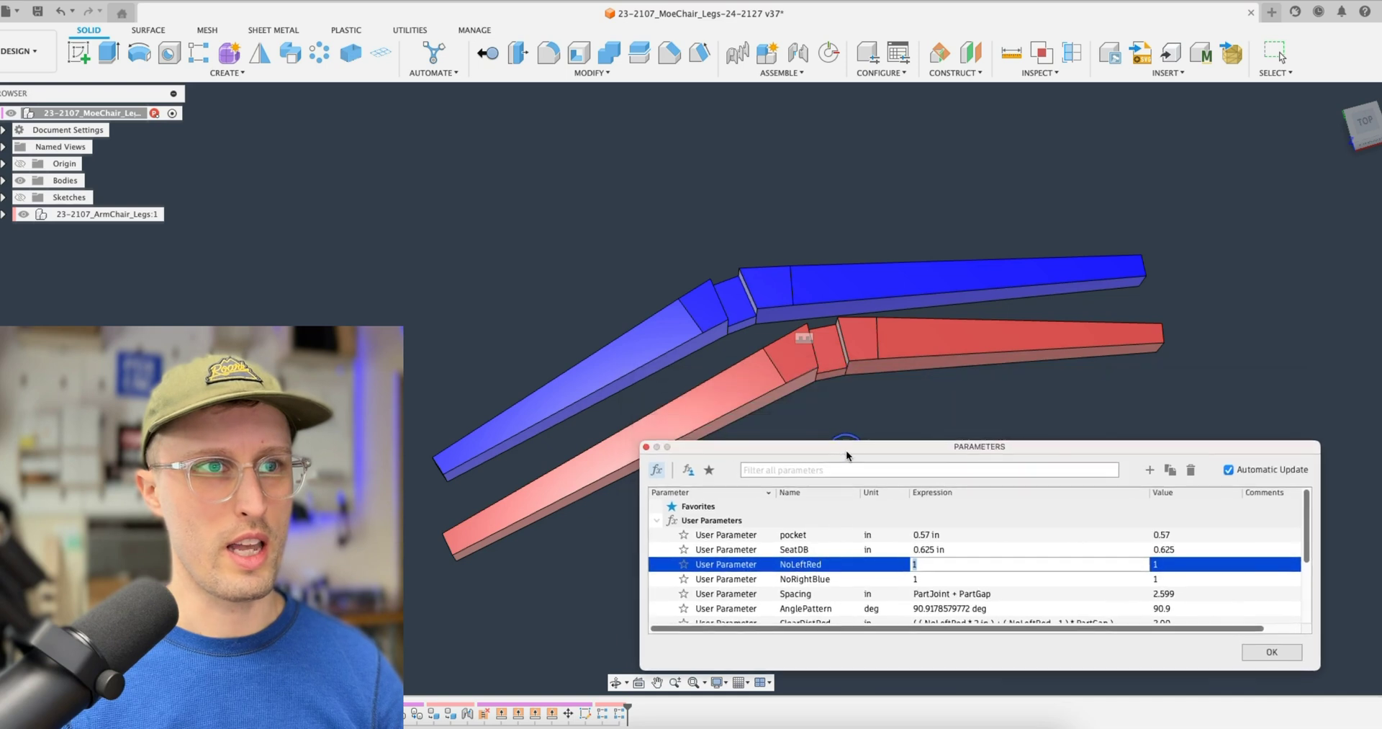
click(925, 579)
text(2)
key(Return)
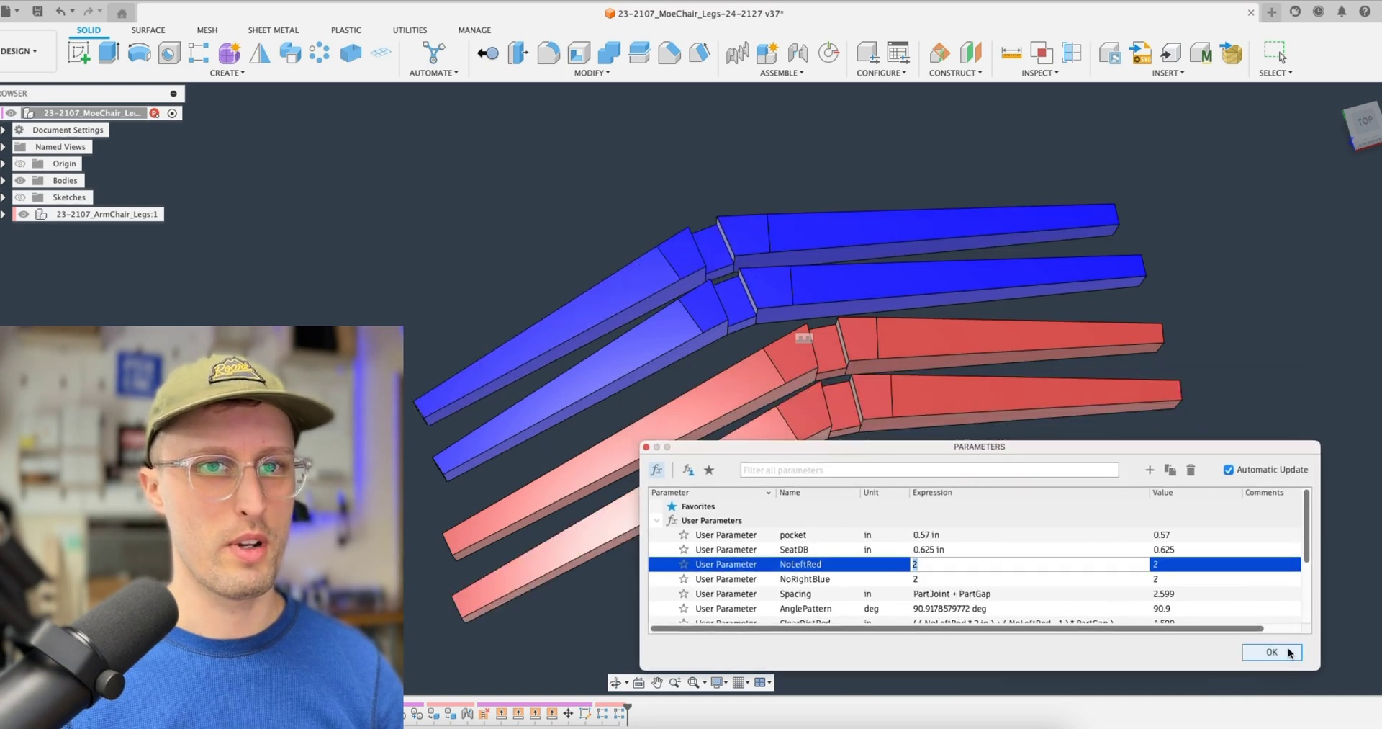
key(Return)
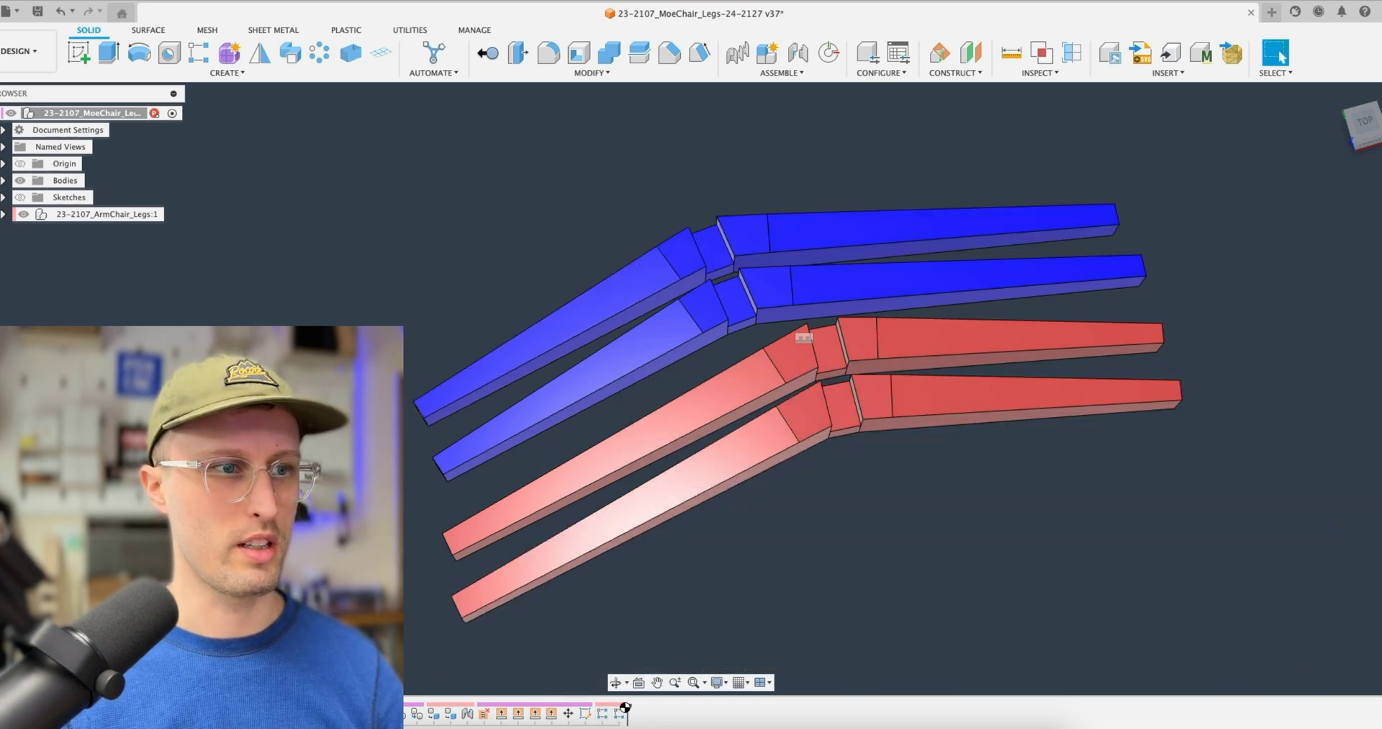
Inspect the red leg's rectangular pattern settings for quantity and distance, leaving them unedited
double_click(585, 713)
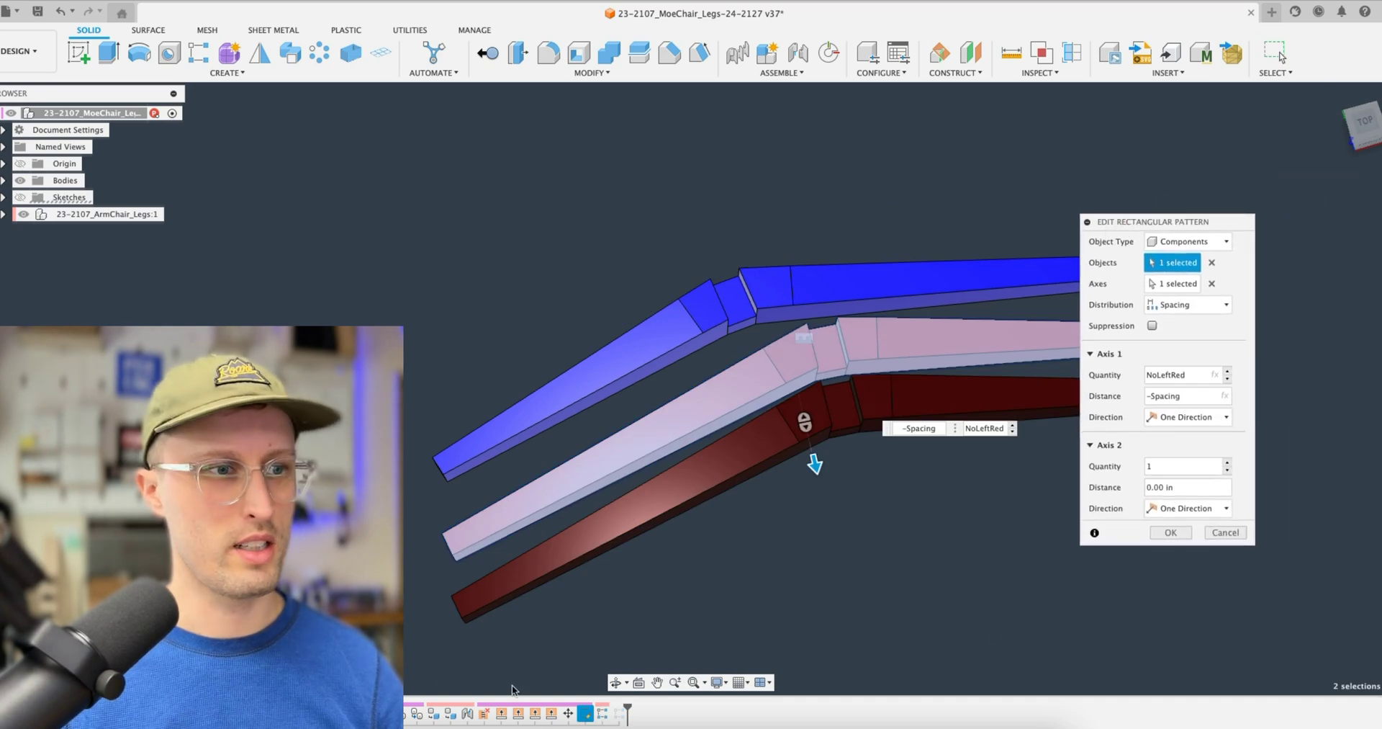
key(Tab)
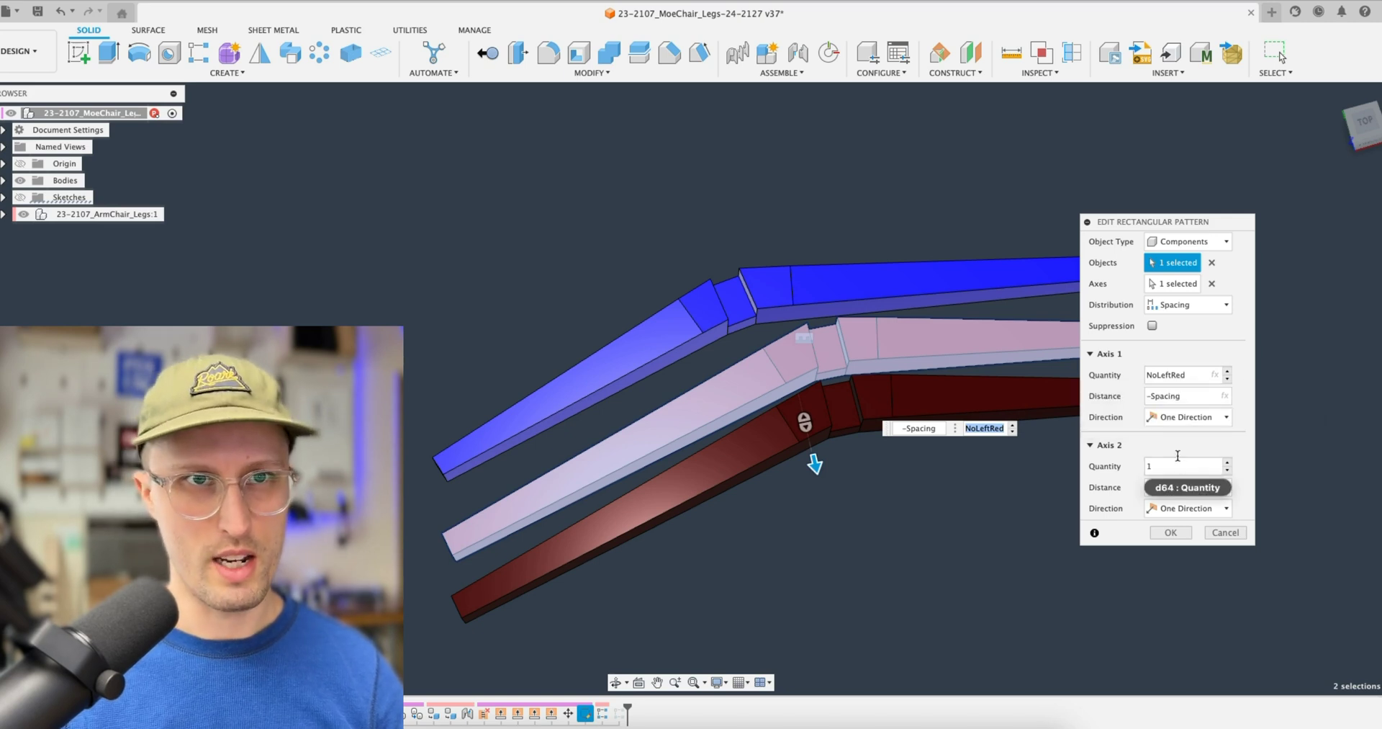
click(1225, 533)
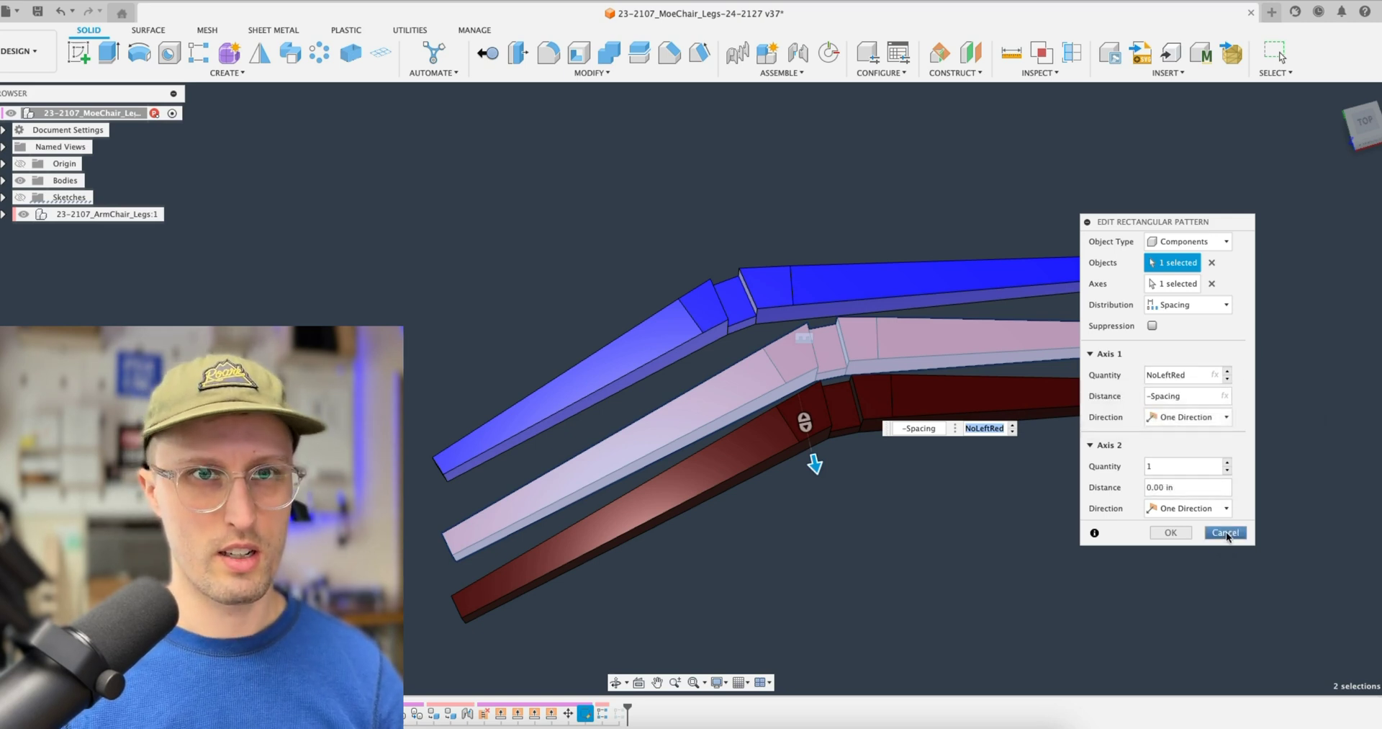
Review the user parameters' spacing and clearance expressions, and check the blue leg's rectangular pattern settings
key(shift+p)
drag(851, 443, 793, 281)
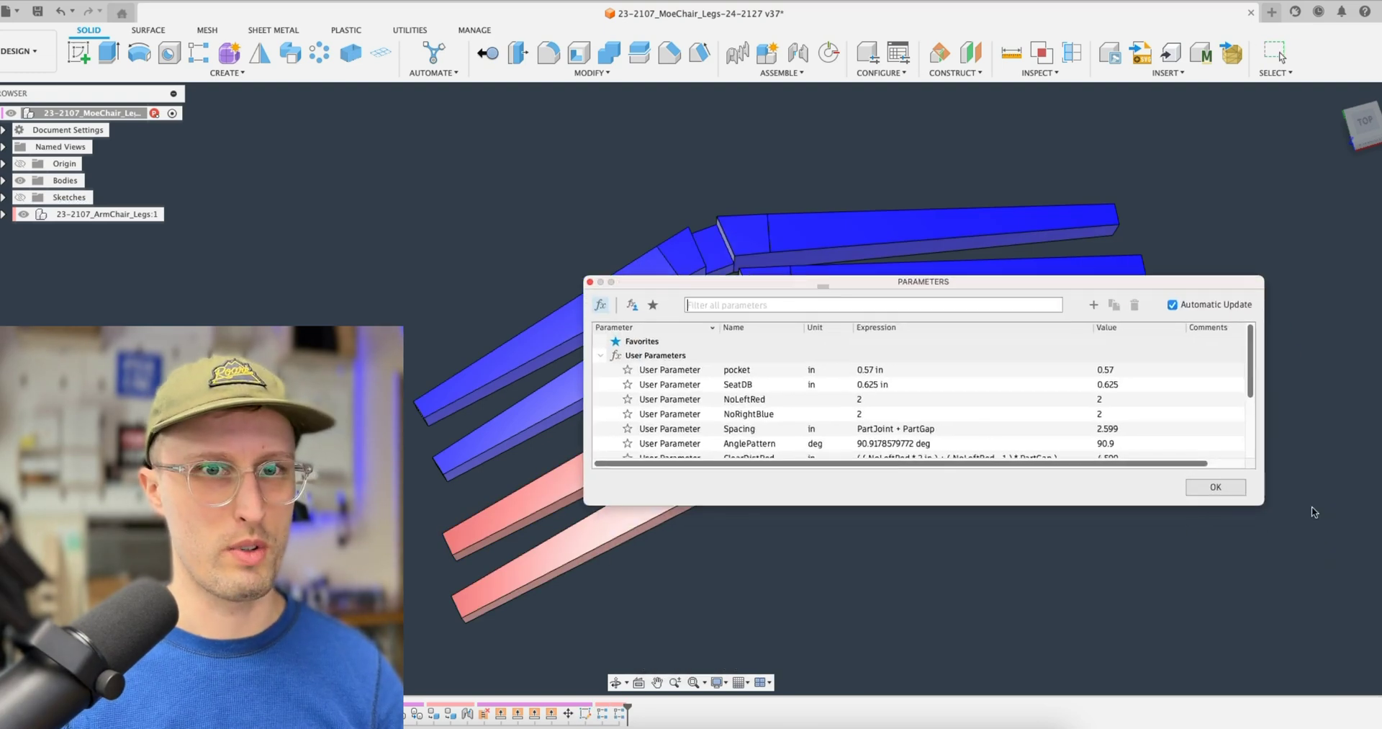
drag(1264, 504, 1264, 612)
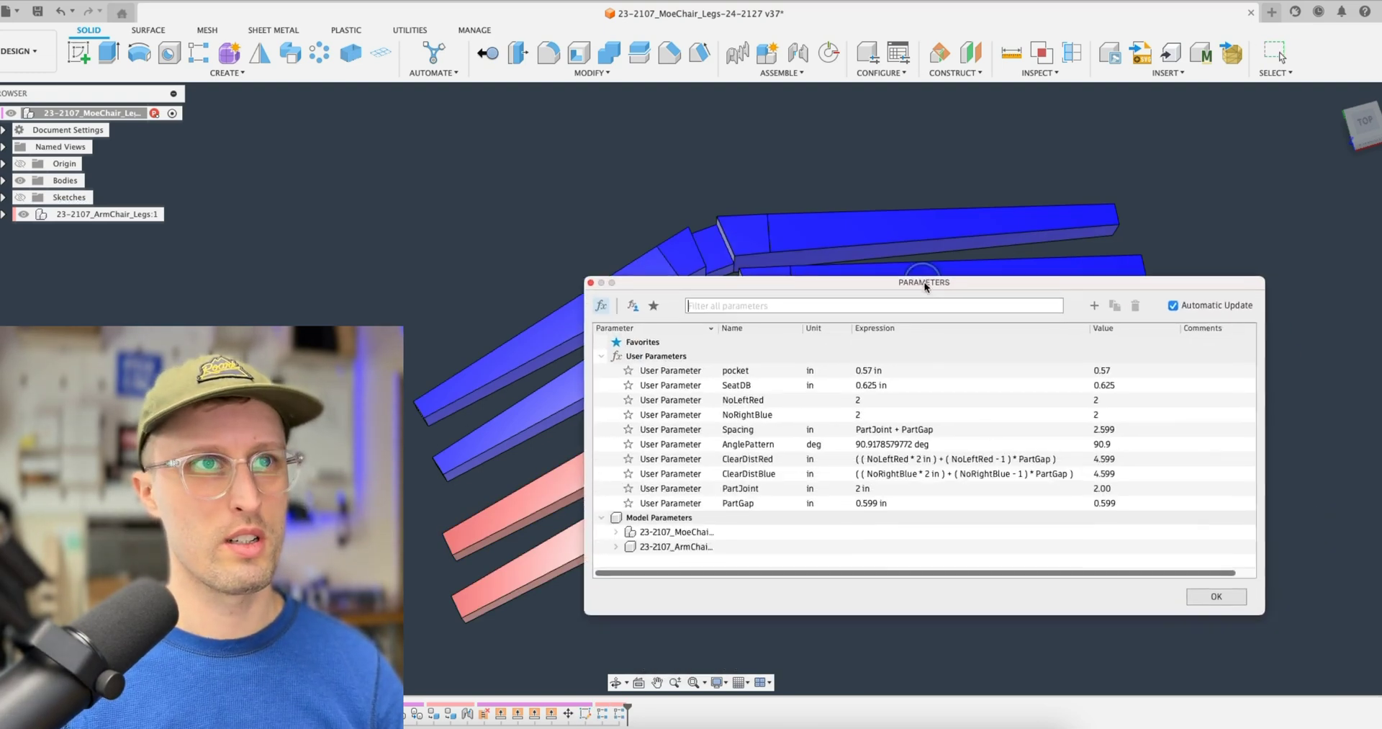
drag(928, 281, 970, 332)
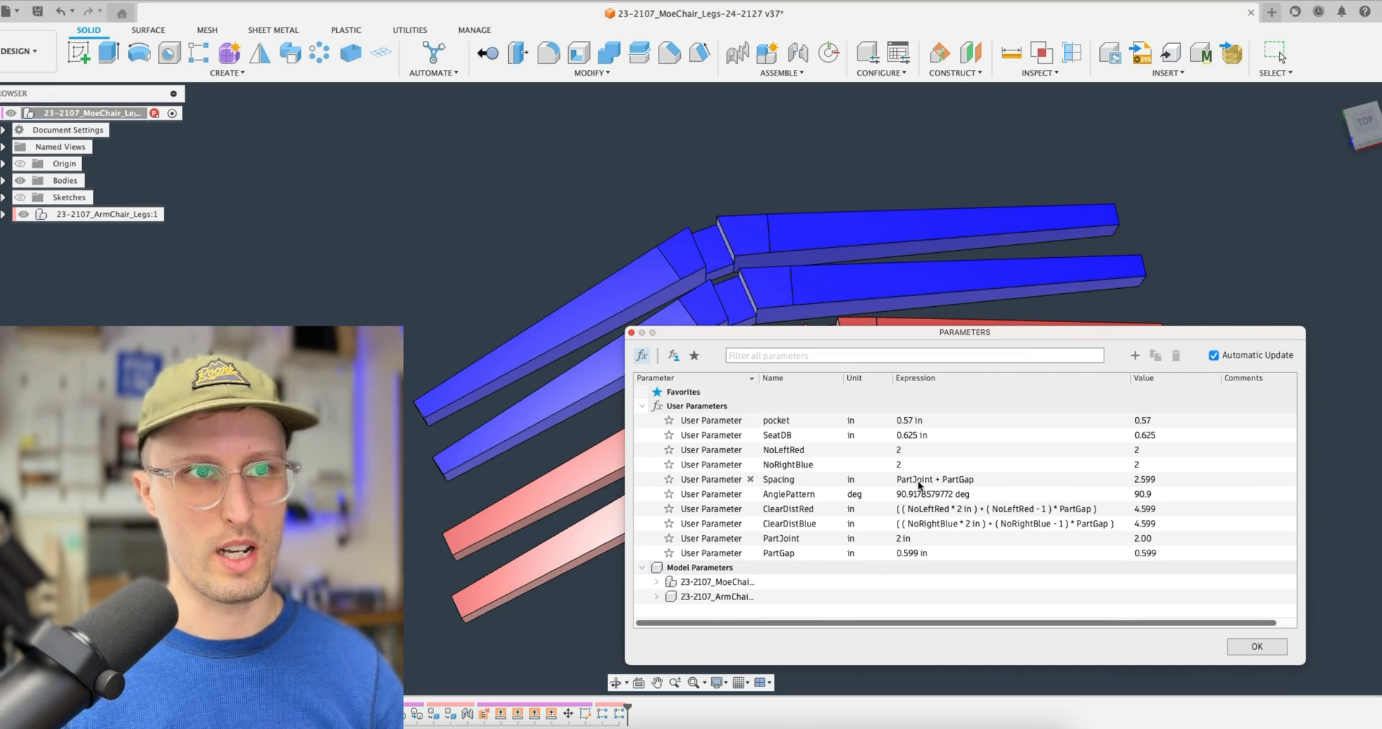
click(1257, 646)
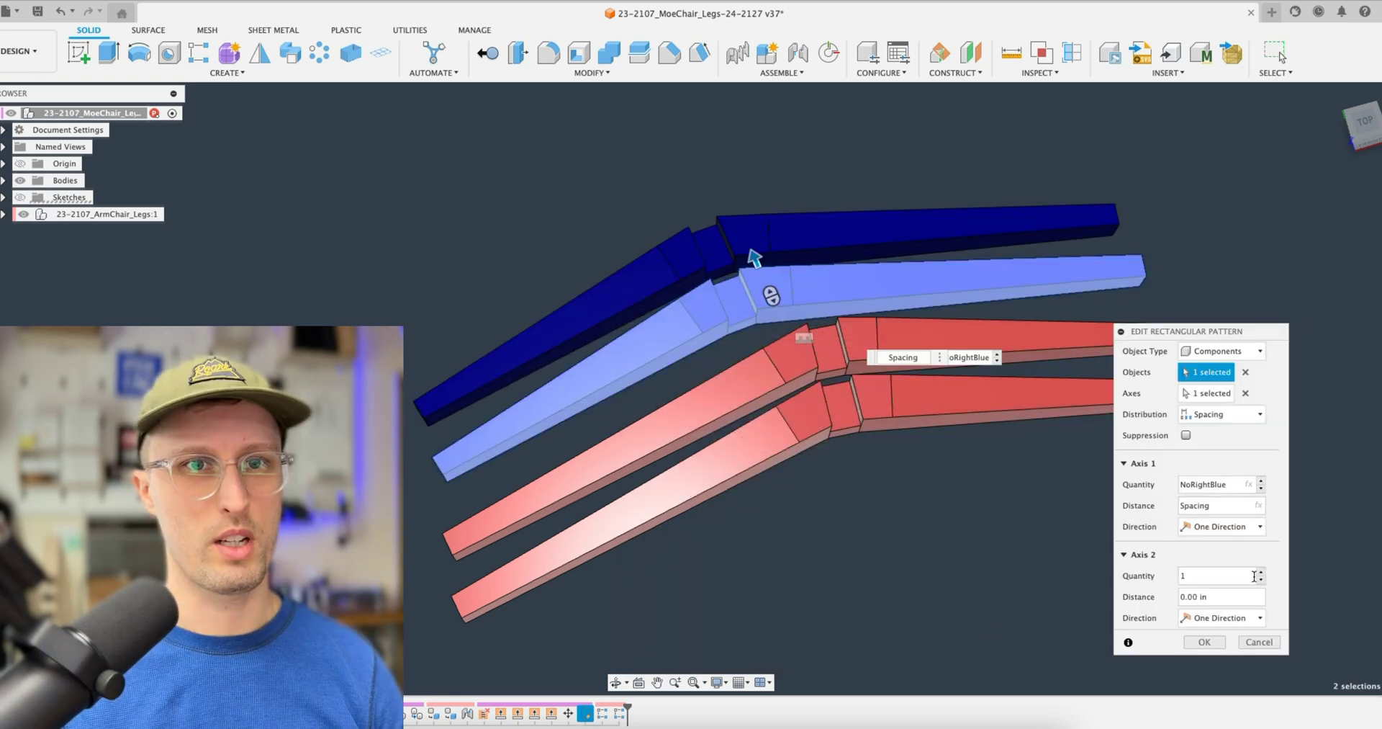
key(Return)
Set the NoLeftRed user parameter to 4
shift+middle_drag(903, 545, 878, 538)
key(shift+p)
click(916, 450)
text(4)
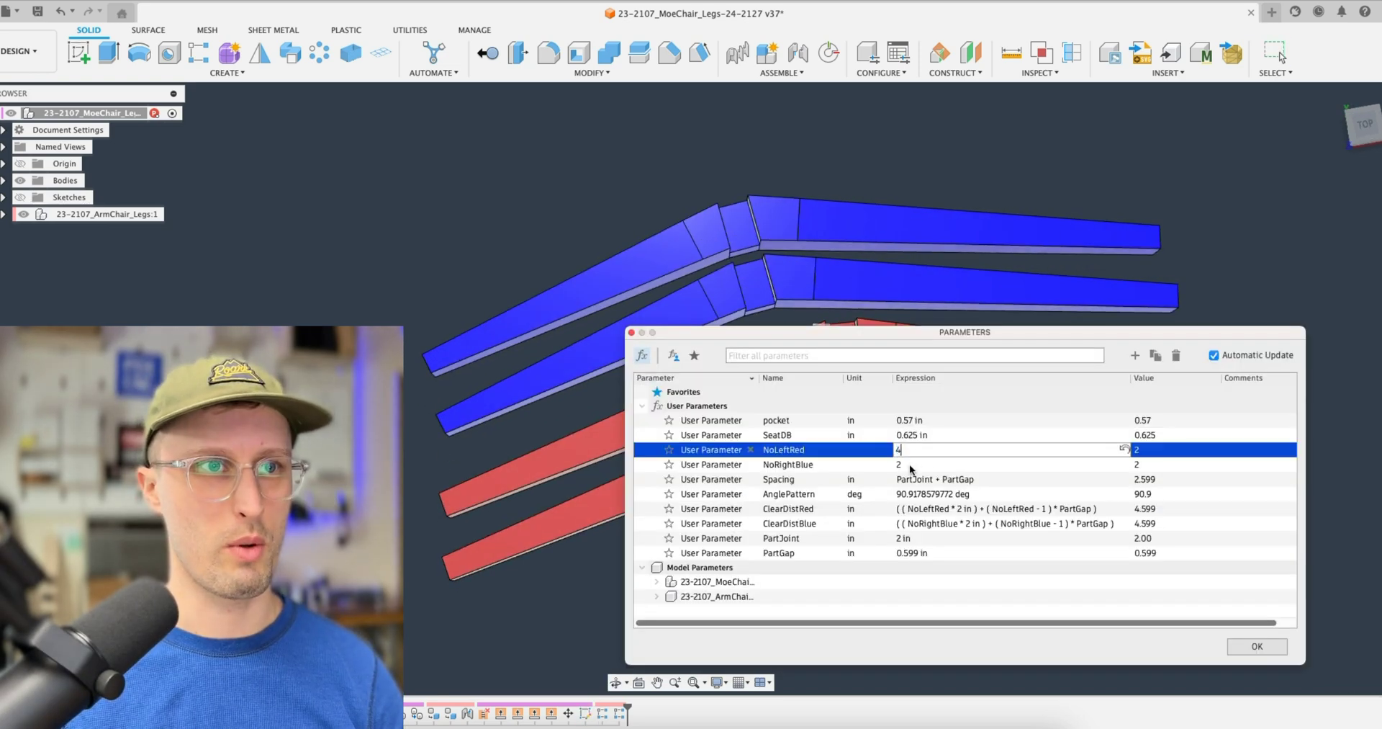
click(908, 466)
click(1257, 646)
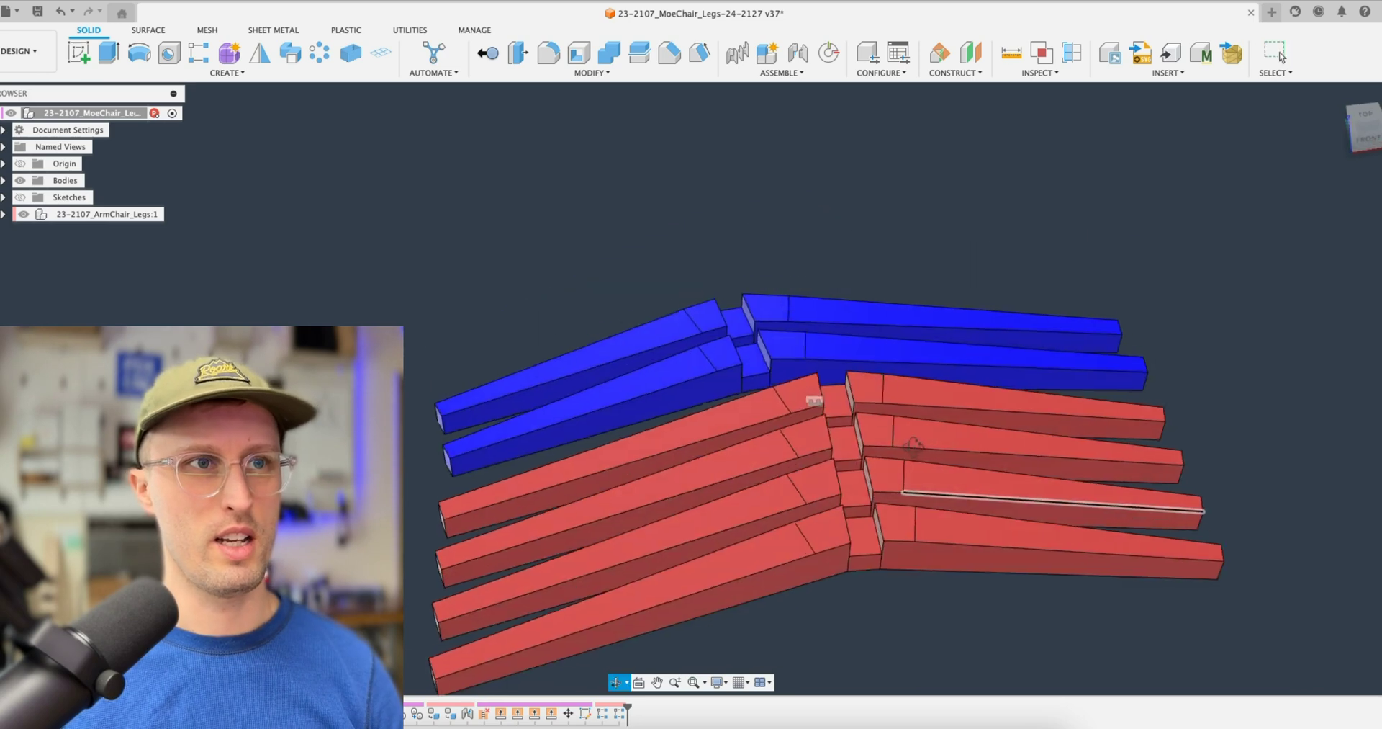
scroll(923, 423, down, 3)
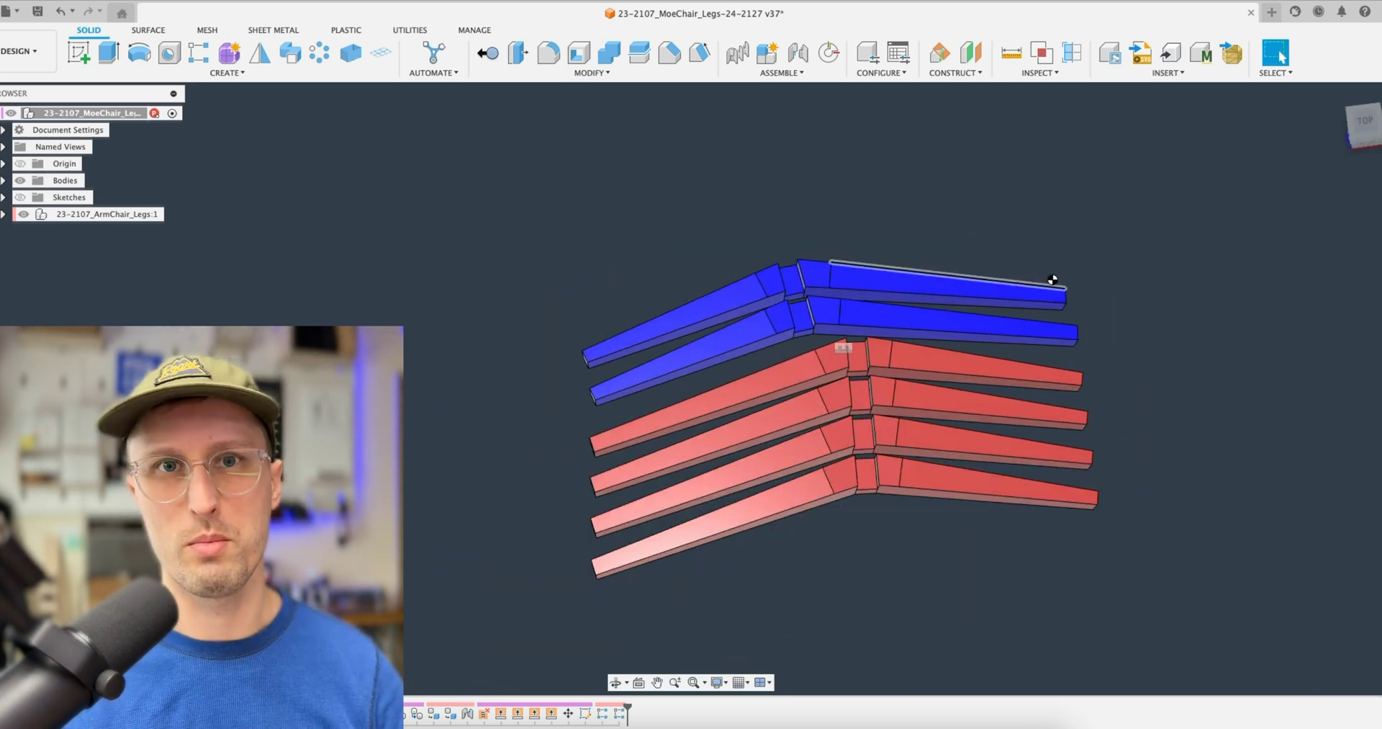
Undo the changes made to the NoLeftRed and NoRightBlue quantities
key(super+z)
key(super+z)
key(super+z)
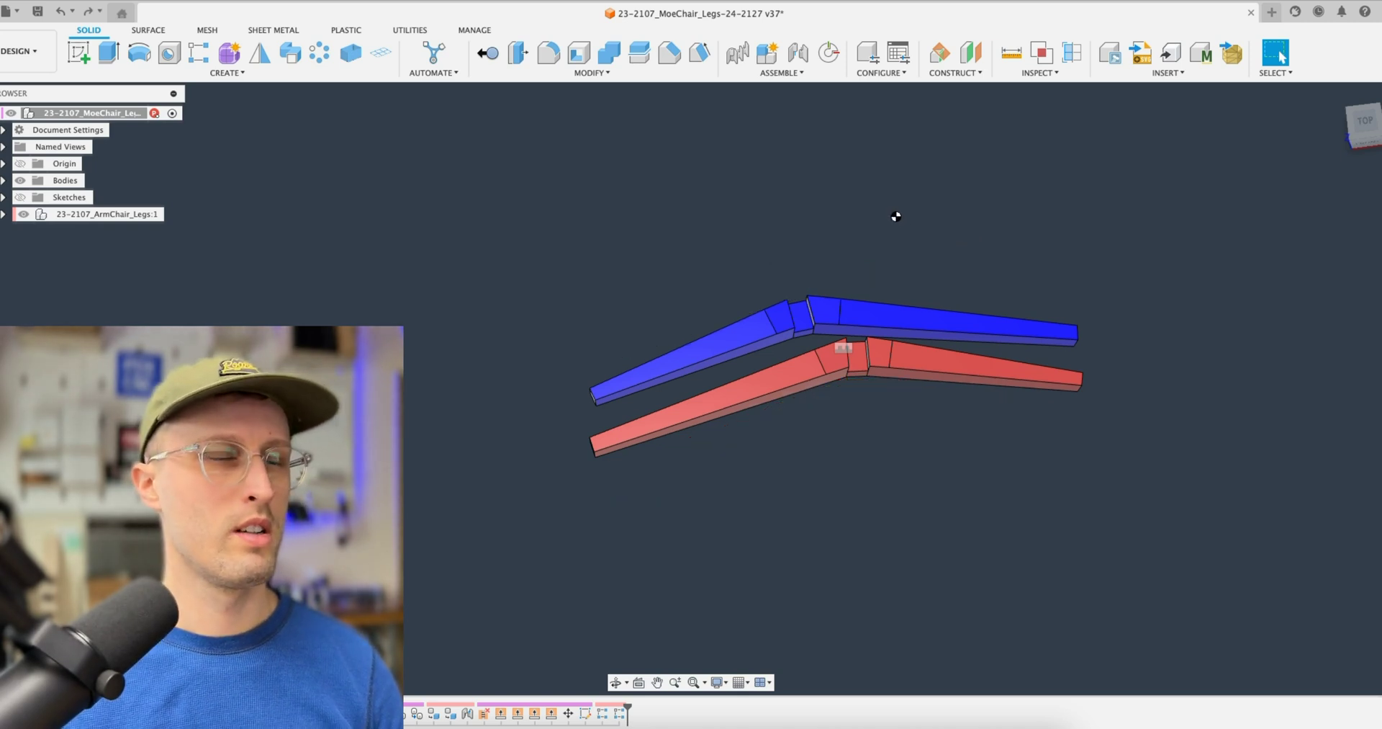
Switch to the Manufacture workspace and examine the patterned red and blue legs from several angles
click(20, 51)
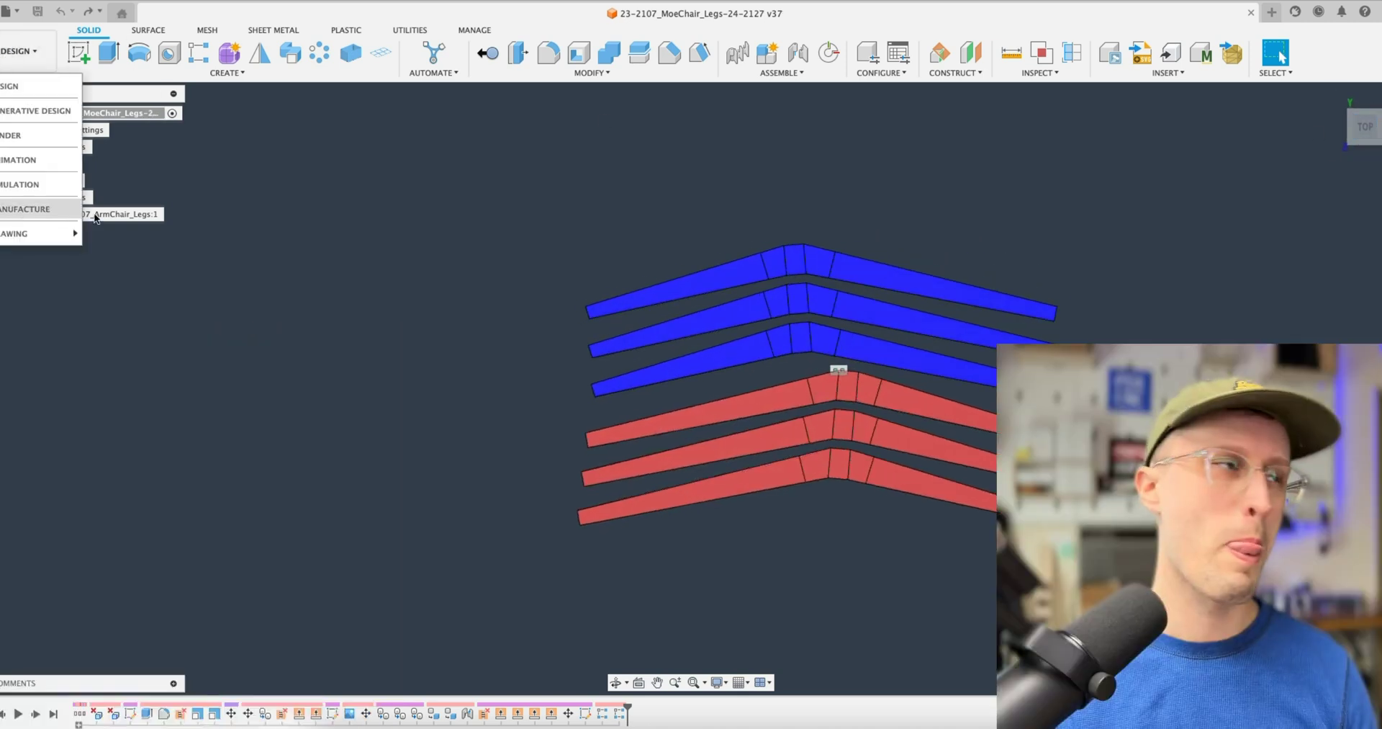
click(78, 210)
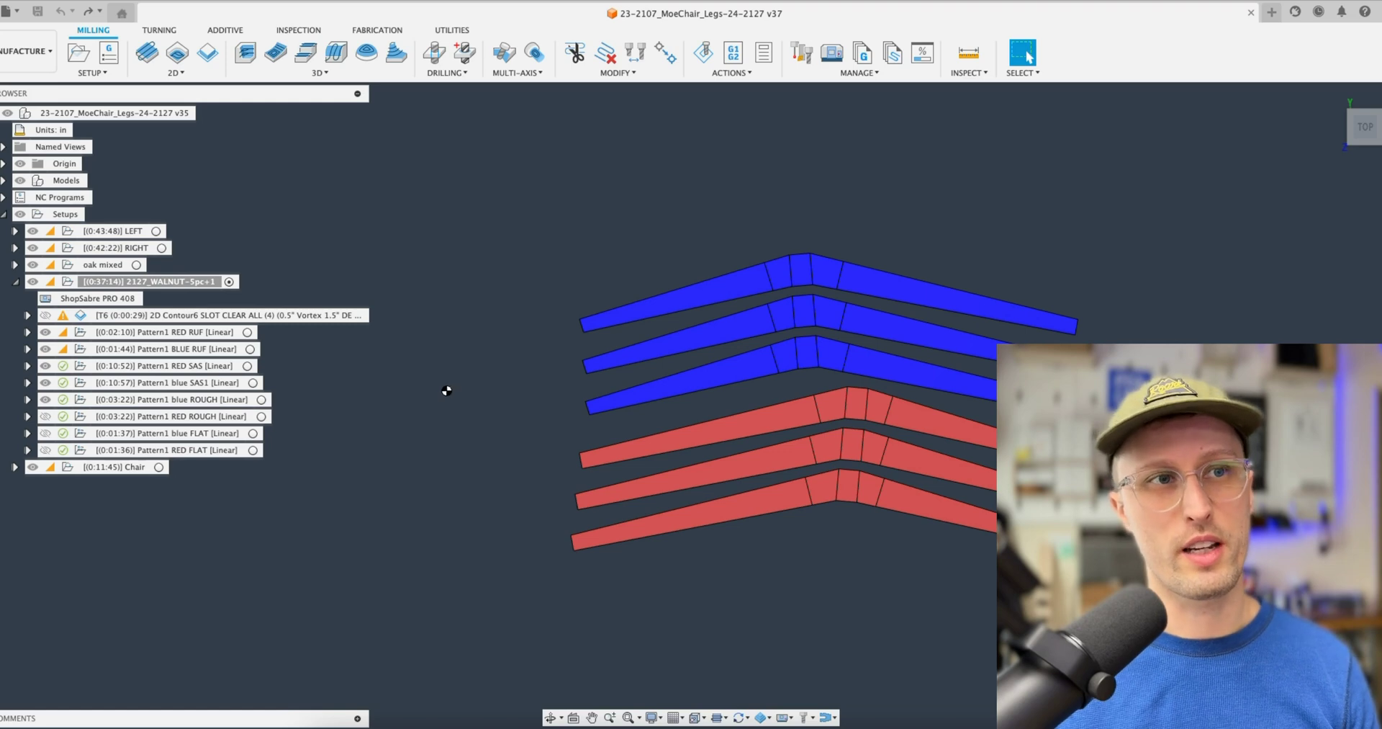
shift+middle_drag(446, 391, 1006, 291)
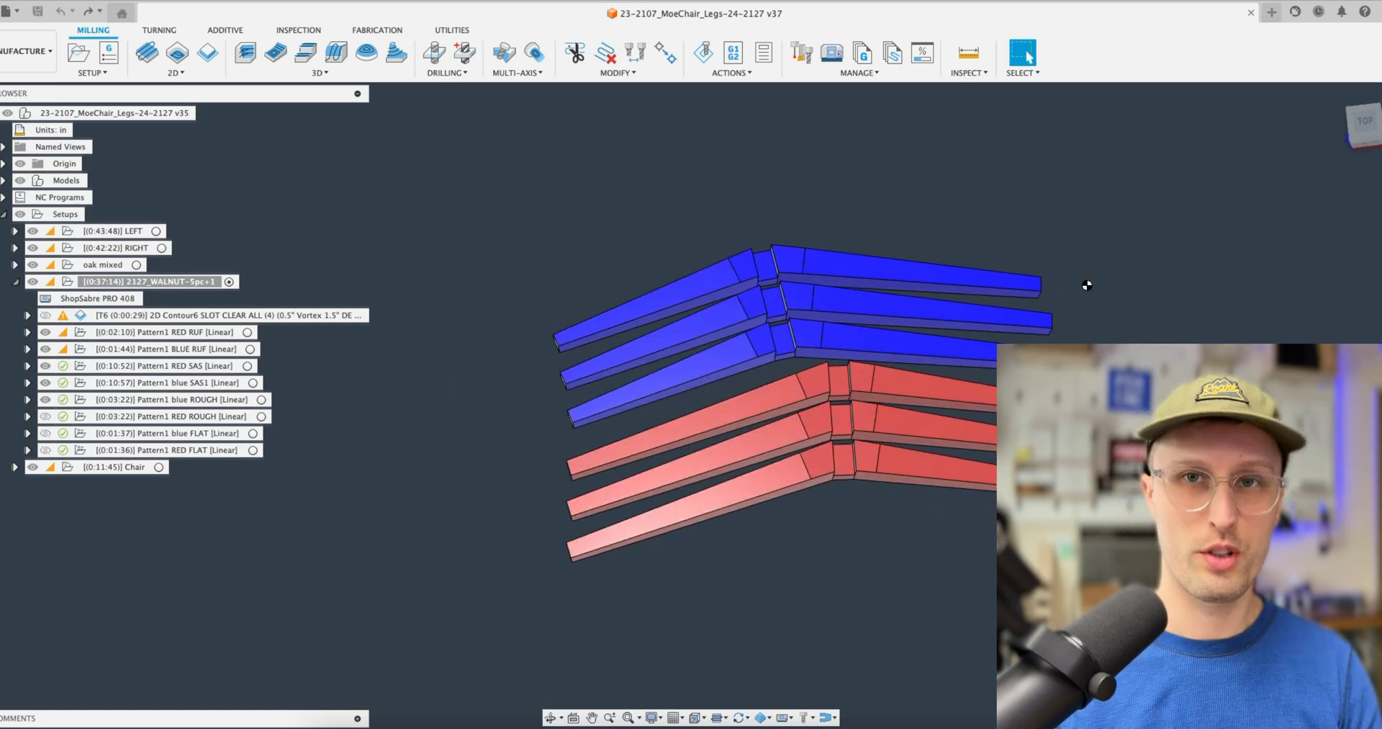
shift+middle_drag(1037, 412, 1028, 360)
shift+middle_drag(914, 546, 867, 582)
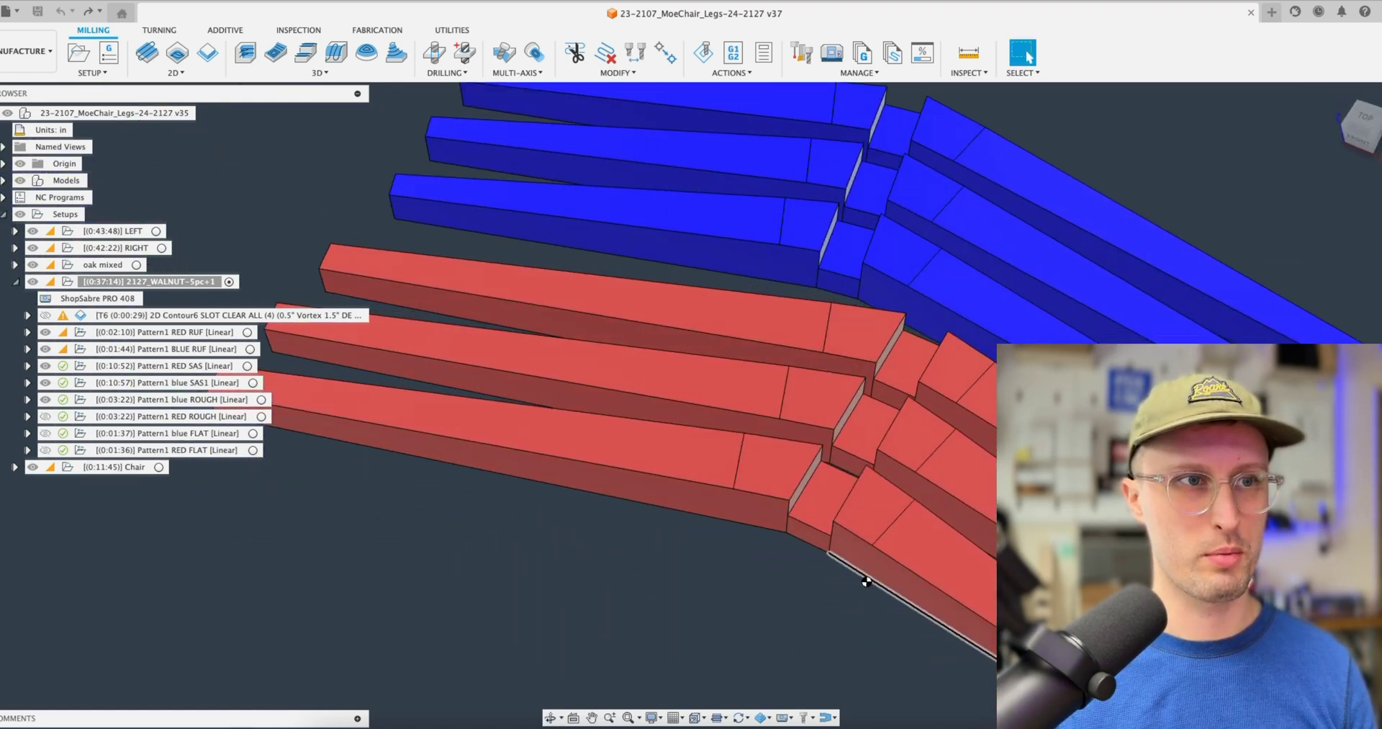
shift+middle_drag(811, 485, 1028, 58)
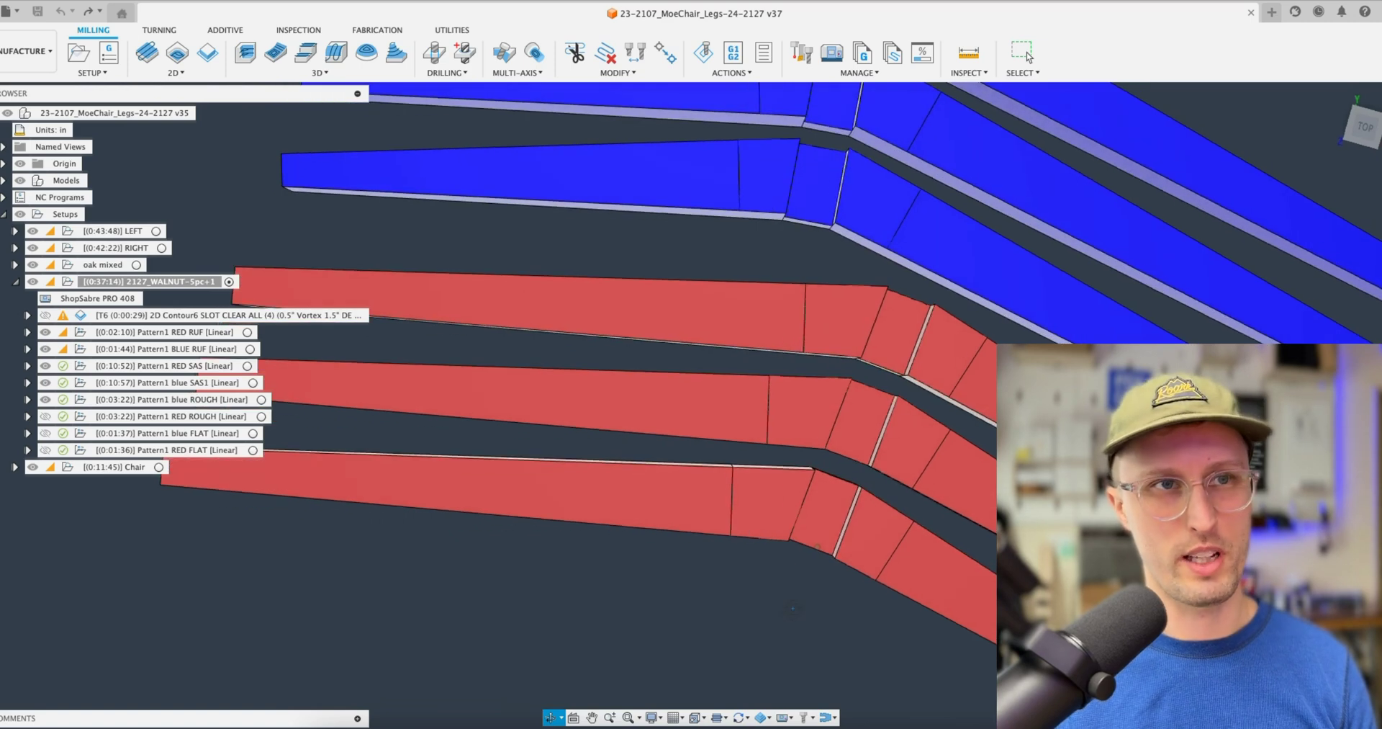
scroll(555, 430, down, 5)
shift+middle_drag(570, 479, 404, 398)
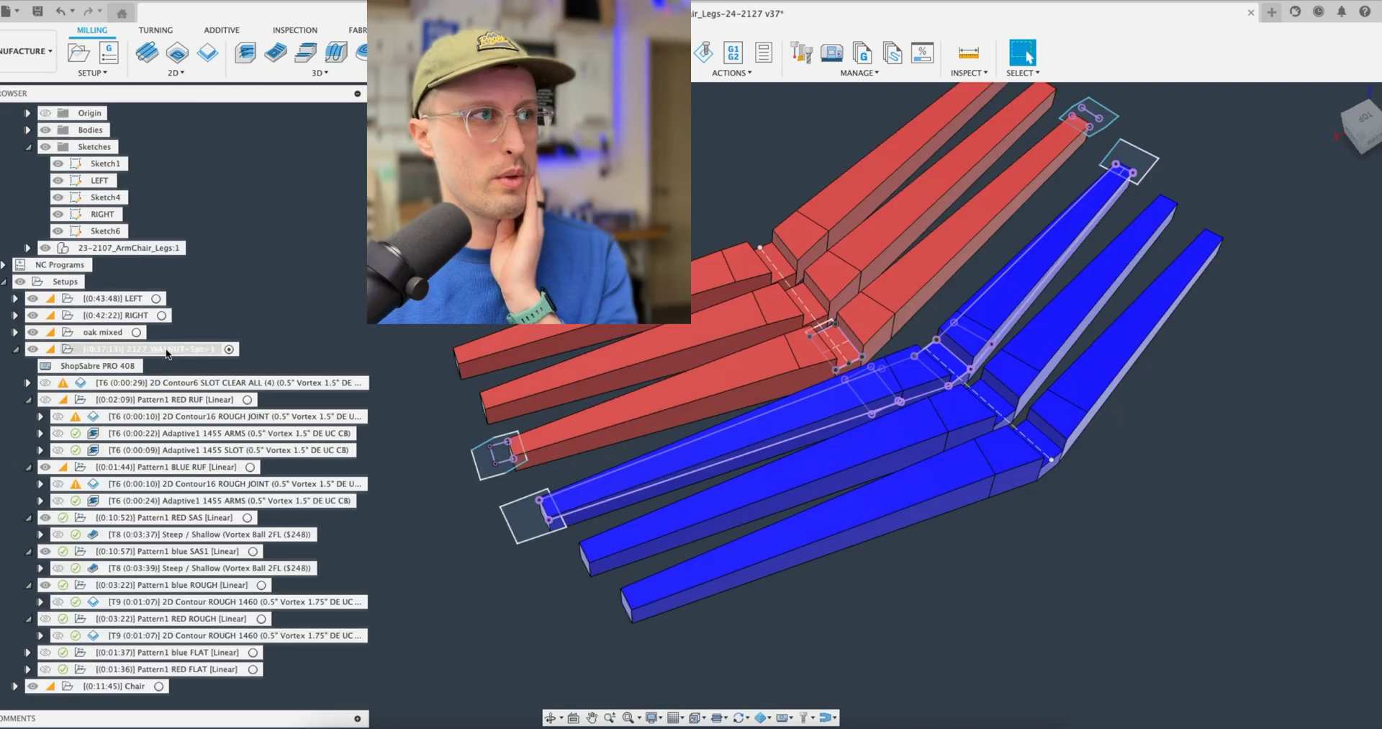
Open the 2127_WALNUT-5pc+1 setup for editing and review its stock and work coordinate system settings
right_click(167, 353)
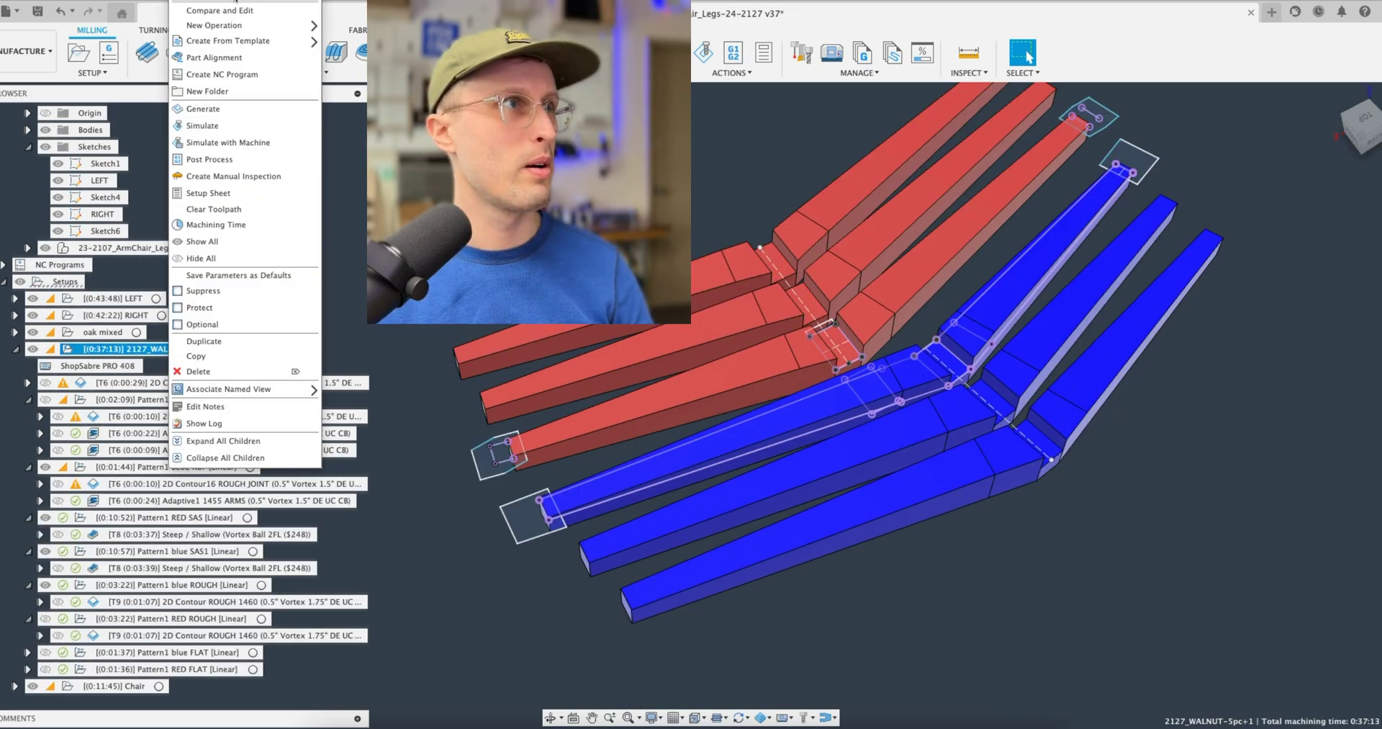
click(237, 2)
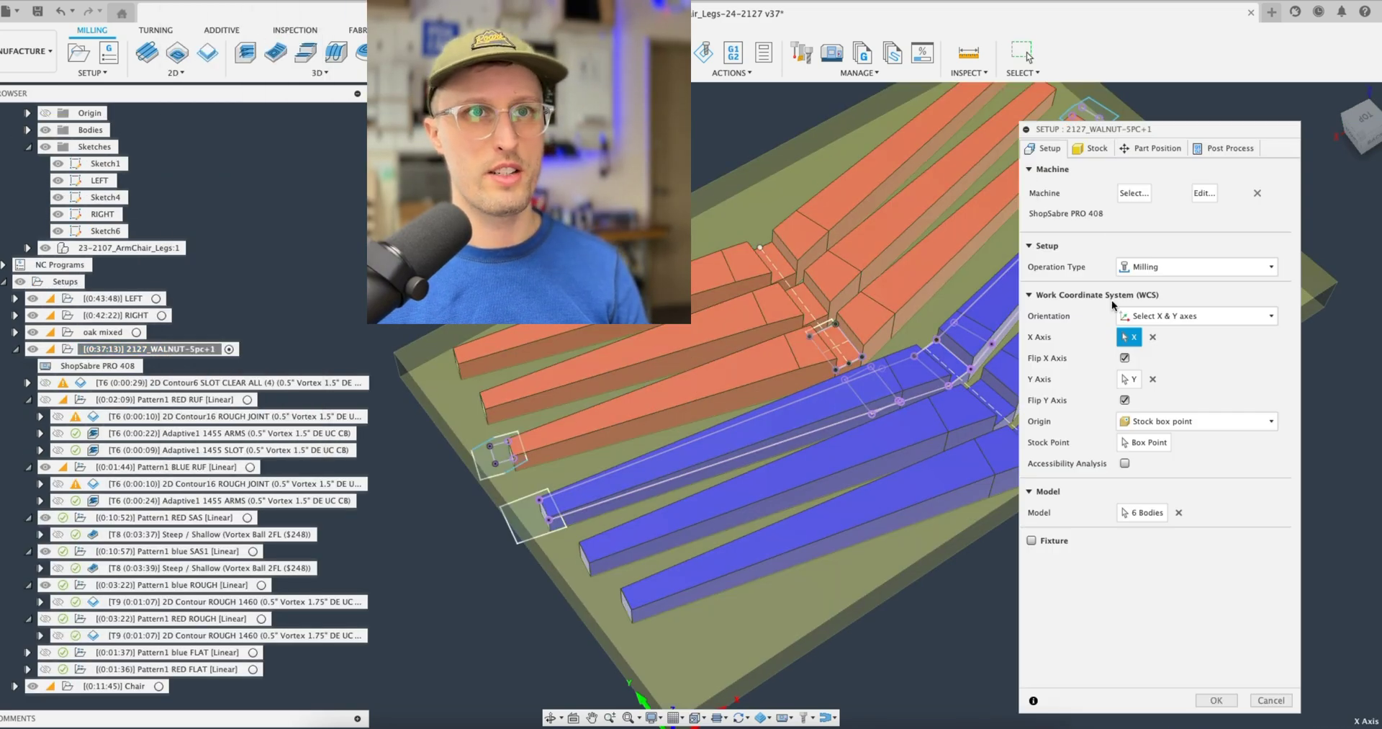
click(1091, 148)
scroll(761, 370, down, 3)
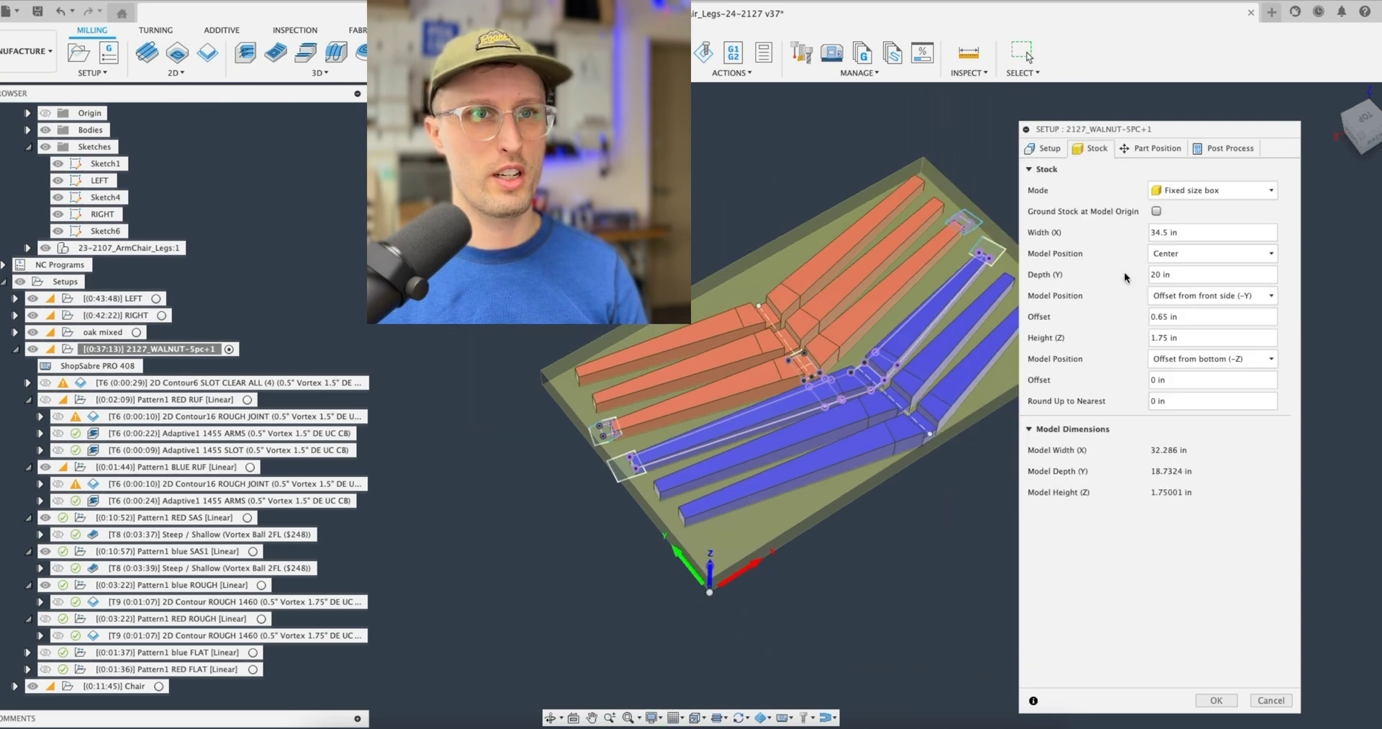
click(1044, 148)
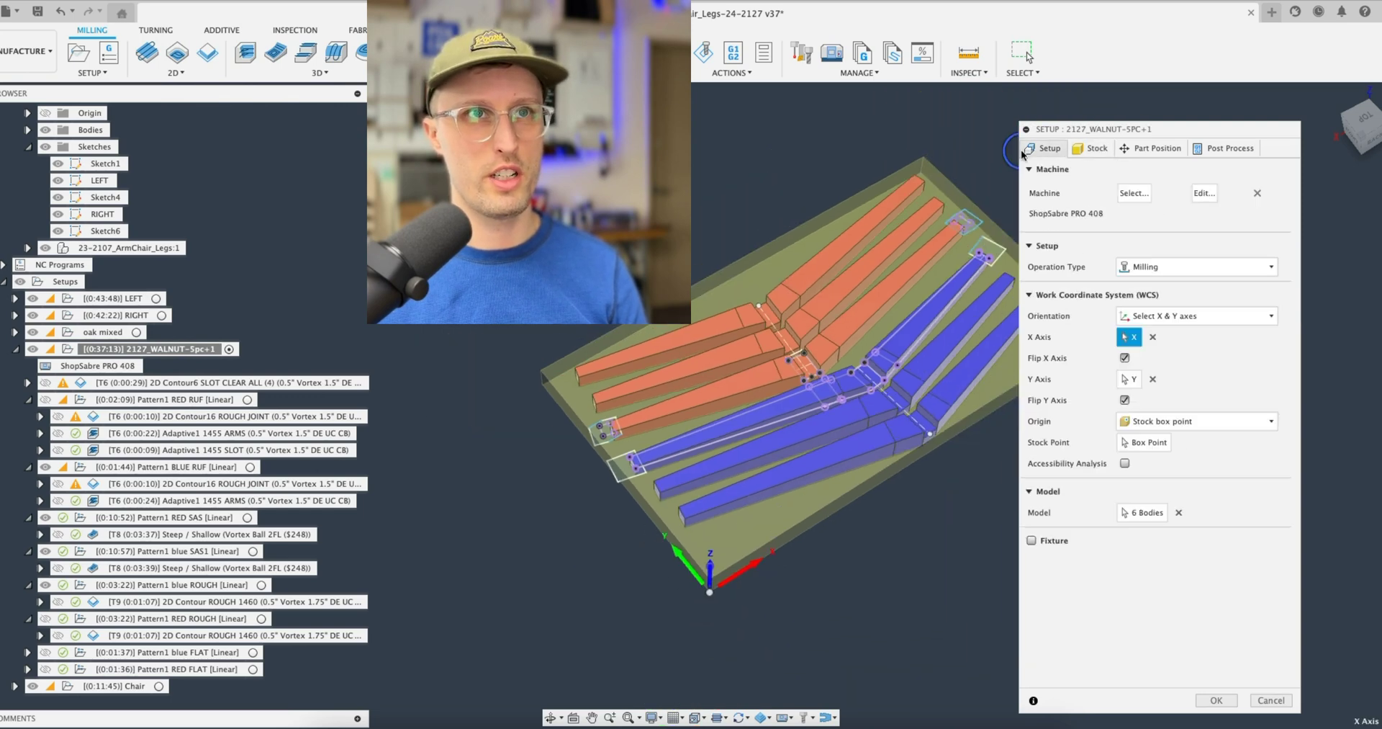
Activate the setup's model body selection and expand the 23-2107_ArmChair_Legs component to see its leg components
click(1139, 513)
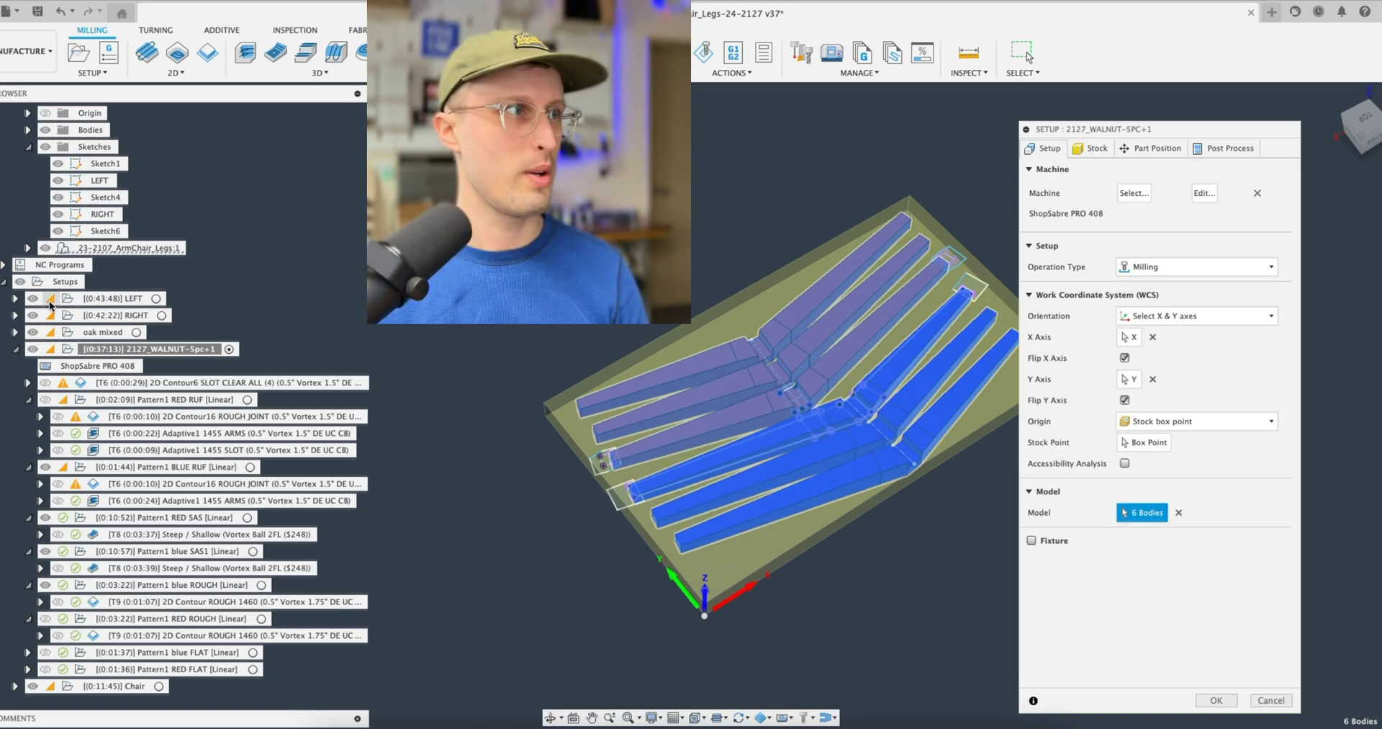
scroll(32, 333, up, 3)
click(27, 315)
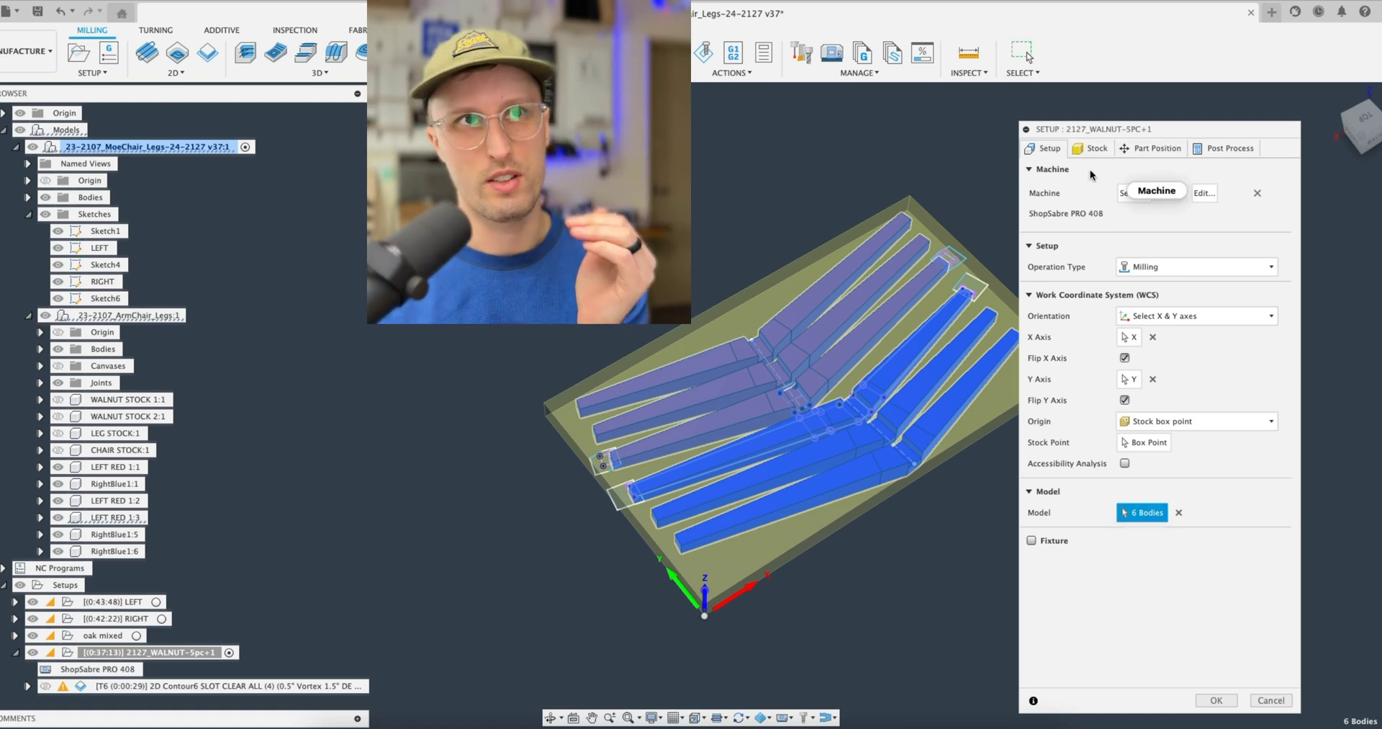
Review the setup's fixed-size stock width and depth against the leg layout in the top view
click(1091, 148)
shift+middle_drag(812, 232, 814, 240)
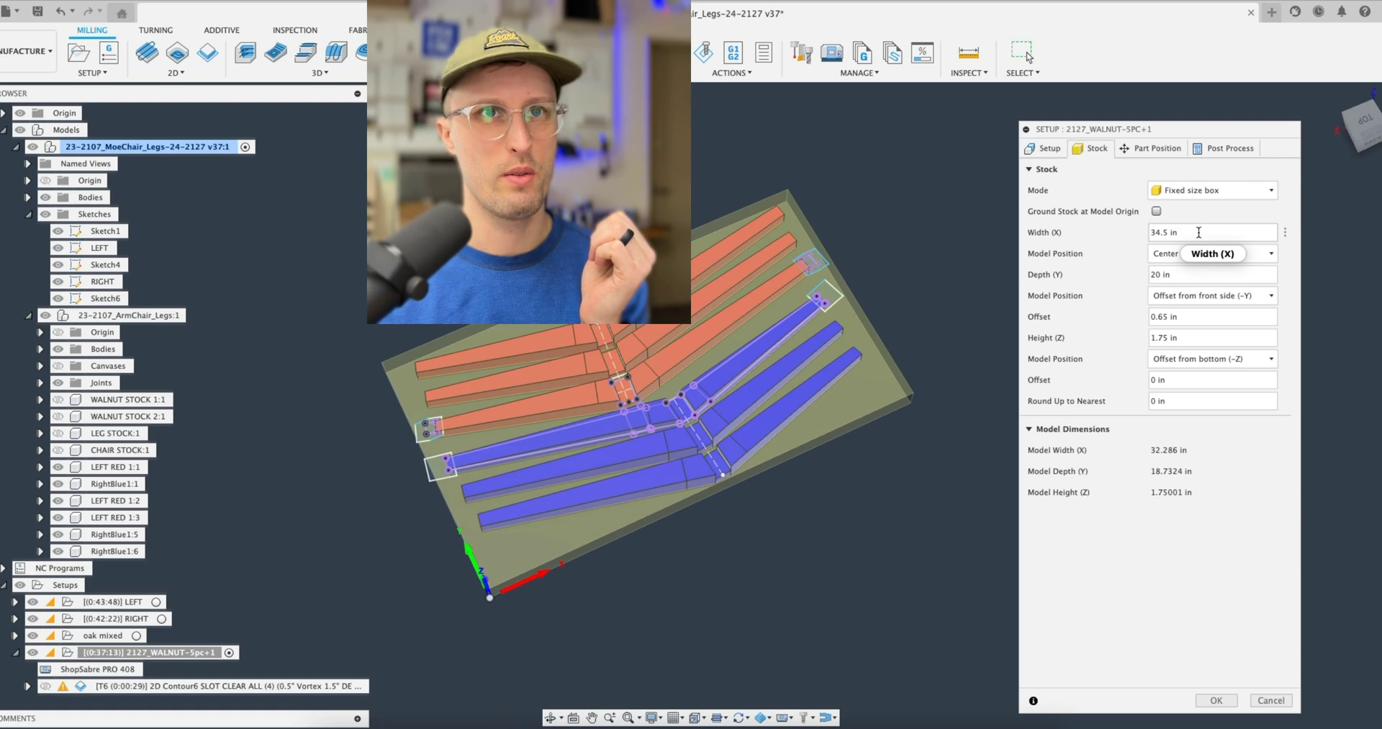
drag(1197, 231, 1124, 233)
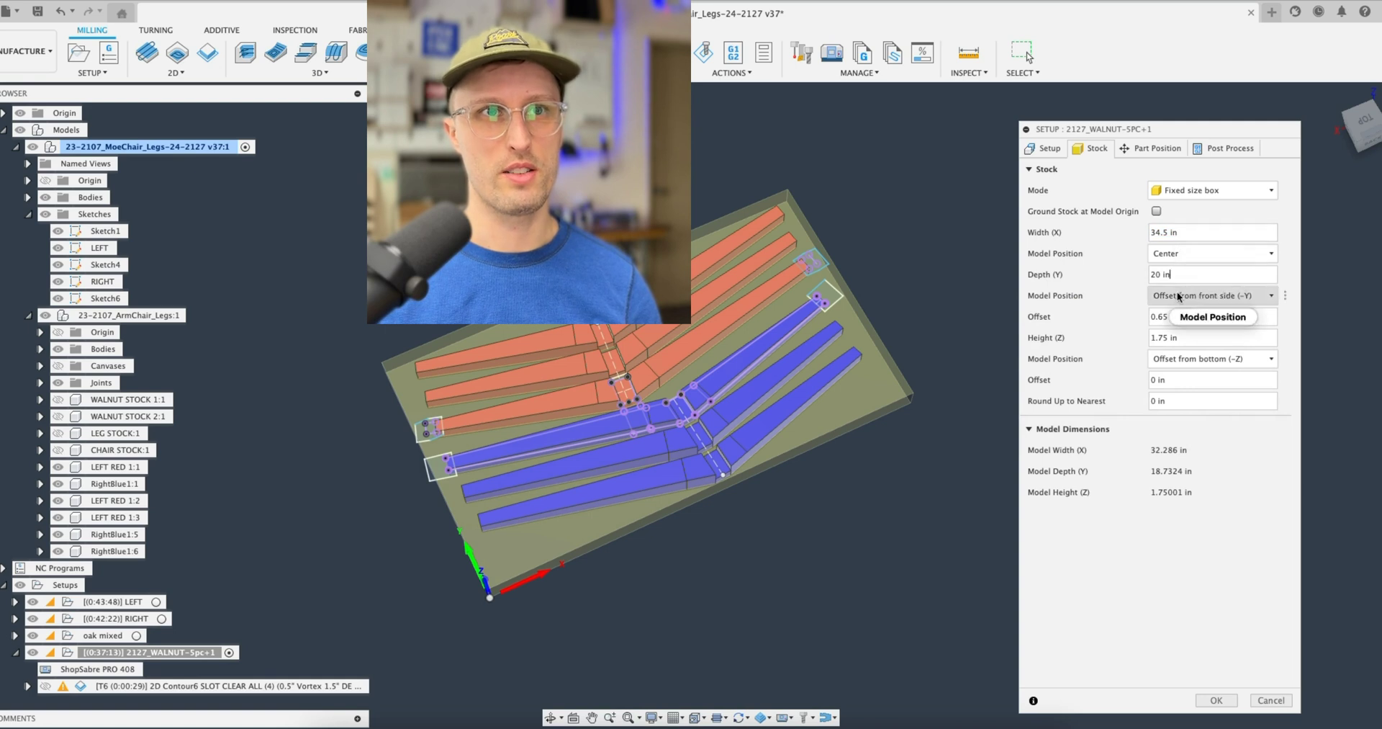
click(1364, 121)
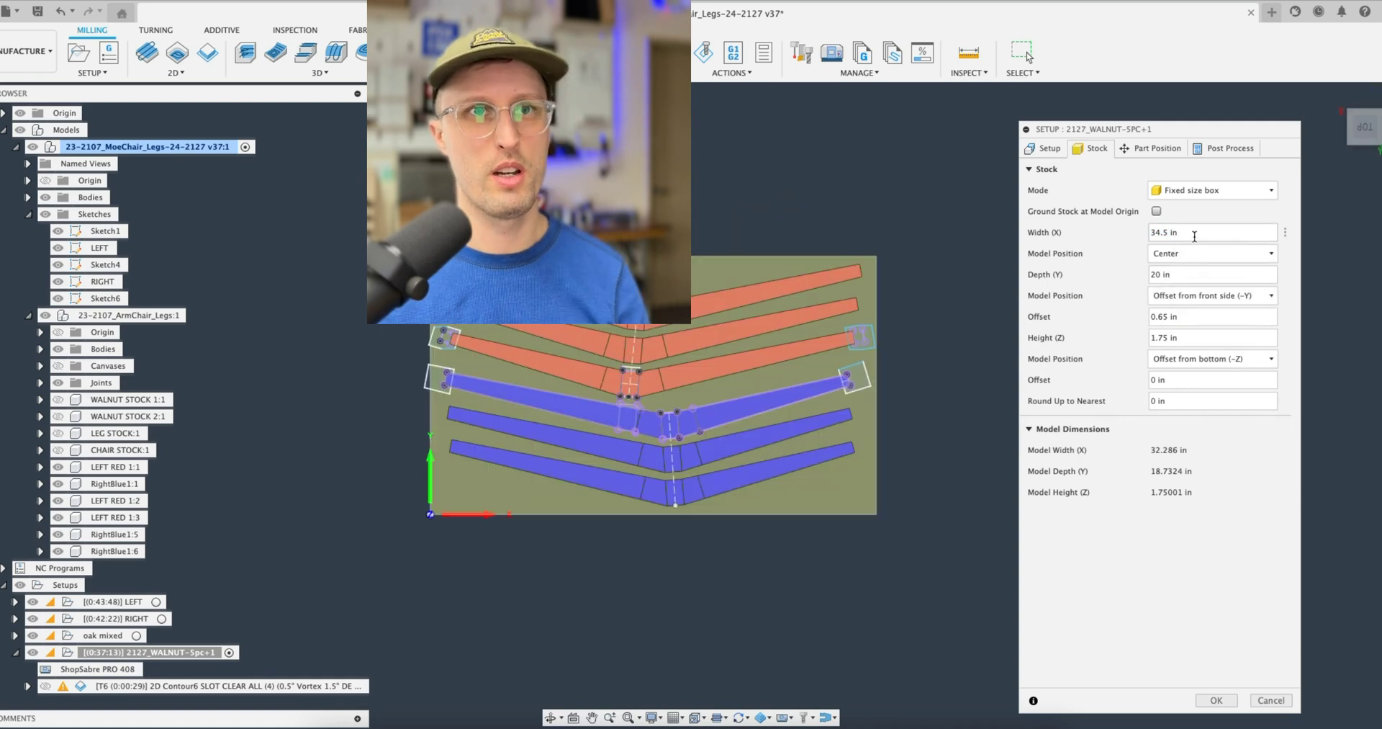
Cancel the setup edit and examine the middle joints of the red legs up close from several angles
click(1194, 235)
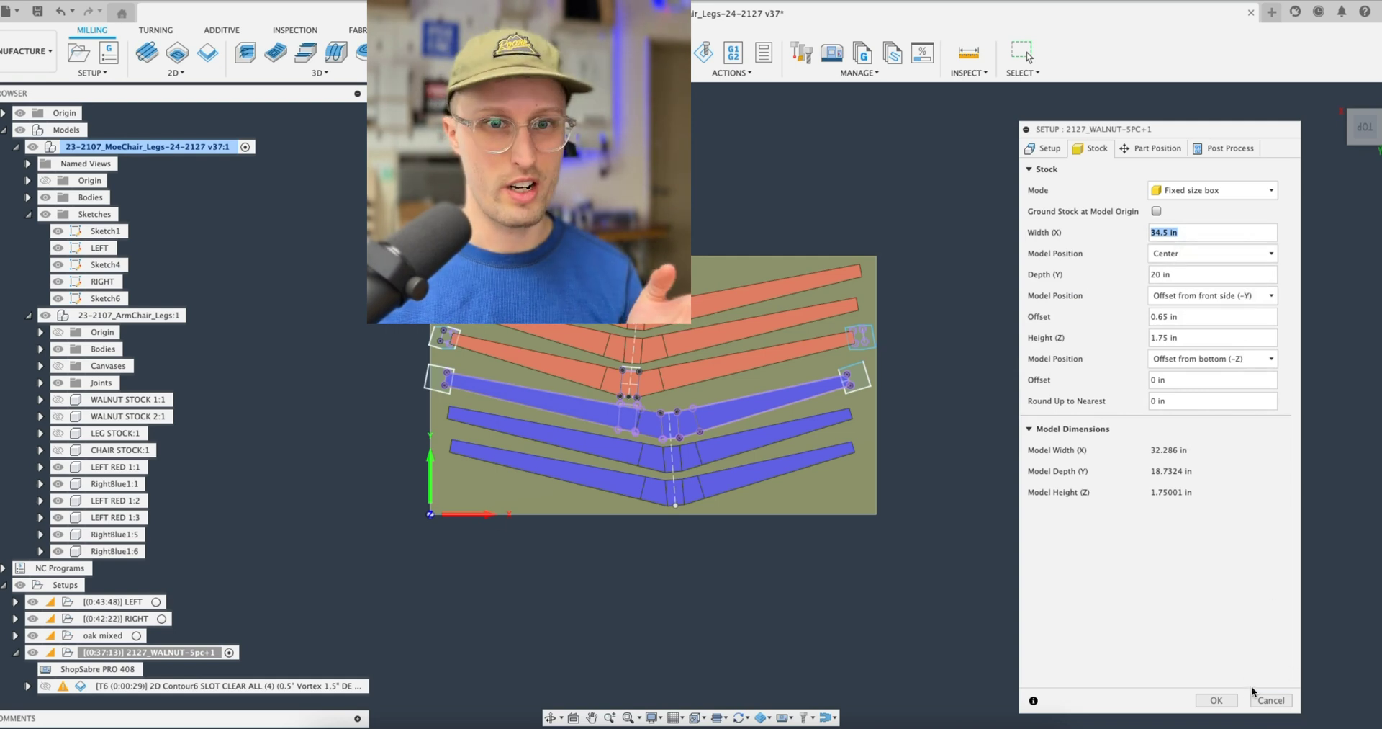
click(1273, 698)
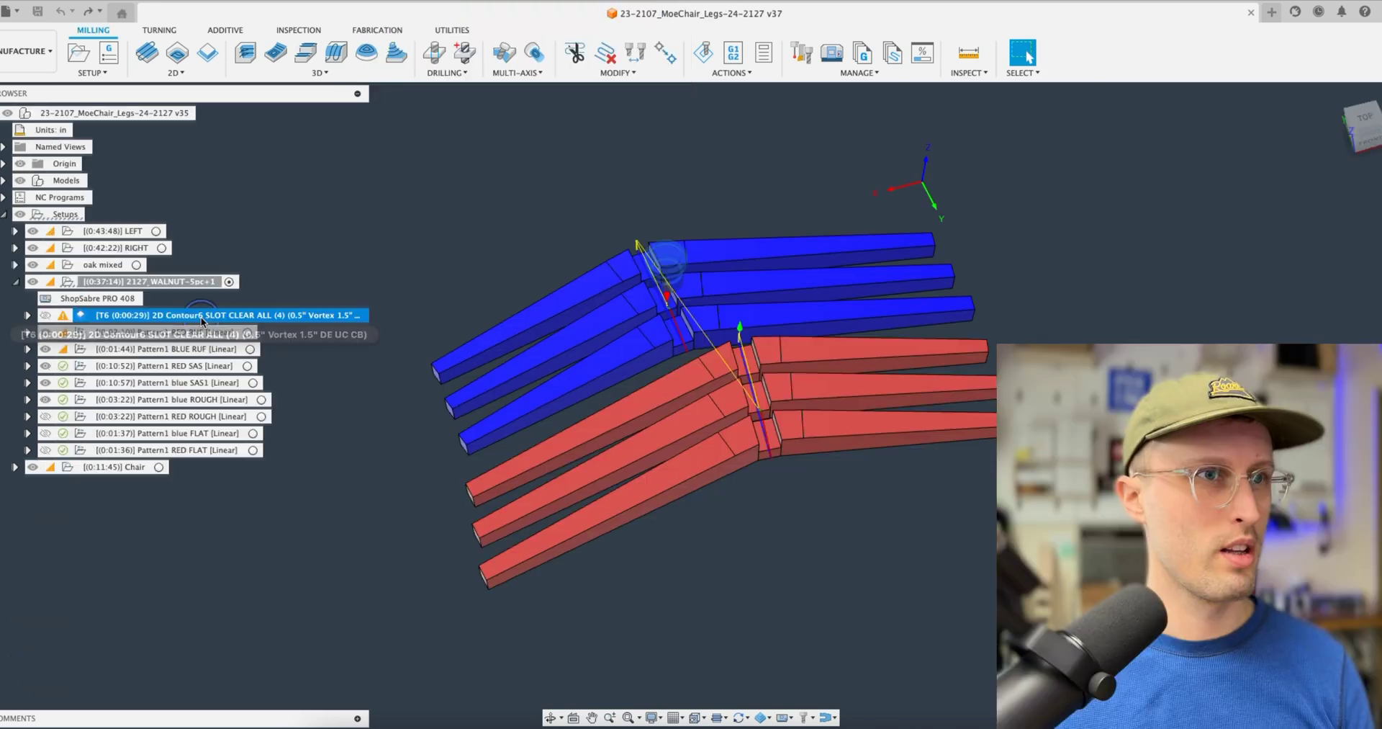
shift+middle_drag(601, 223, 648, 306)
click(756, 529)
scroll(697, 484, up, 5)
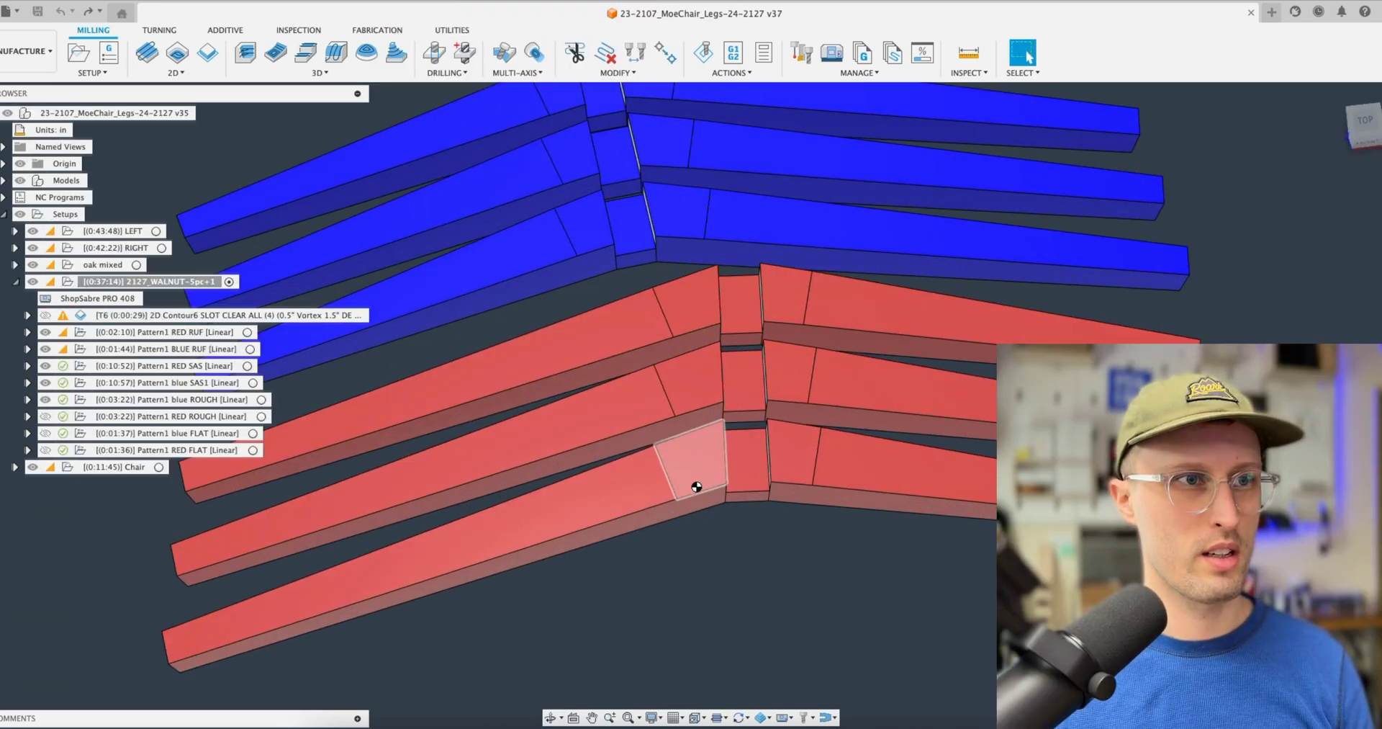
shift+middle_drag(760, 537, 746, 468)
scroll(746, 468, up, 8)
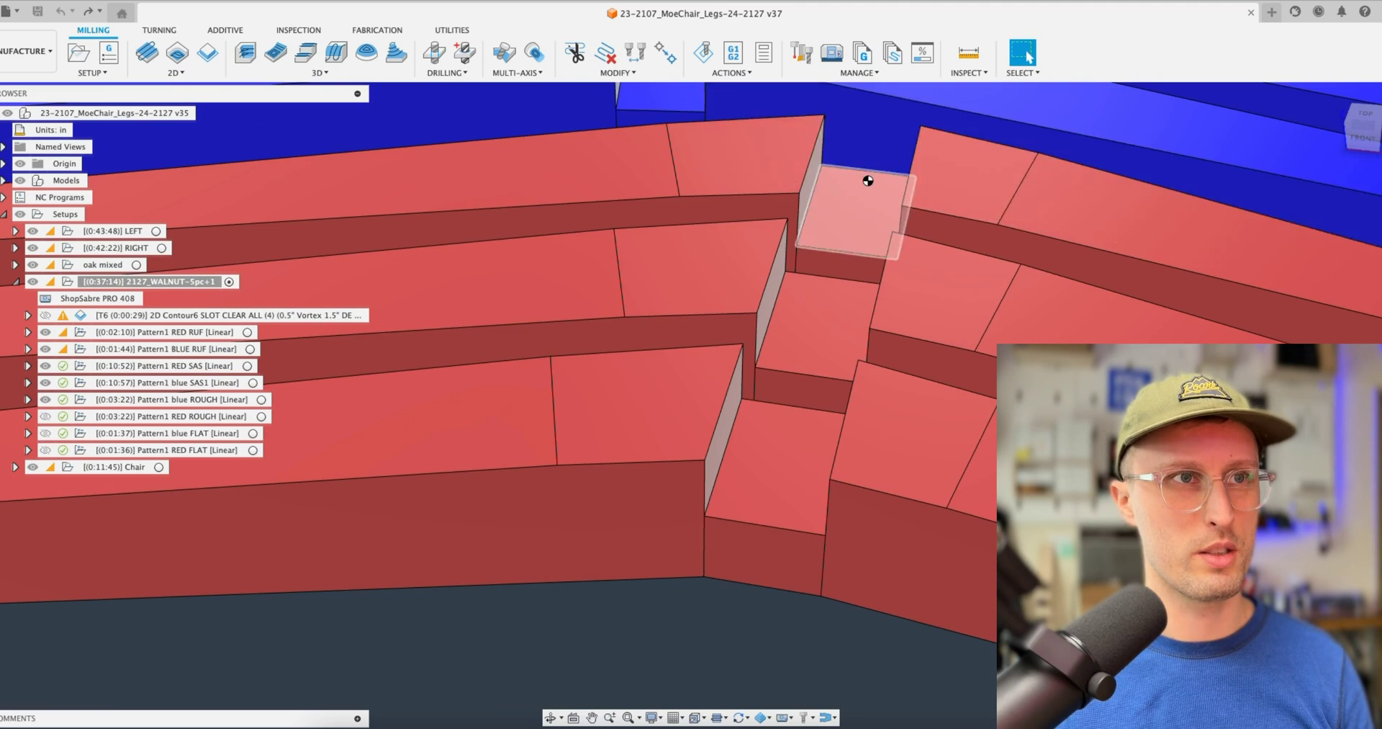
scroll(867, 182, down, 6)
shift+middle_drag(746, 160, 835, 490)
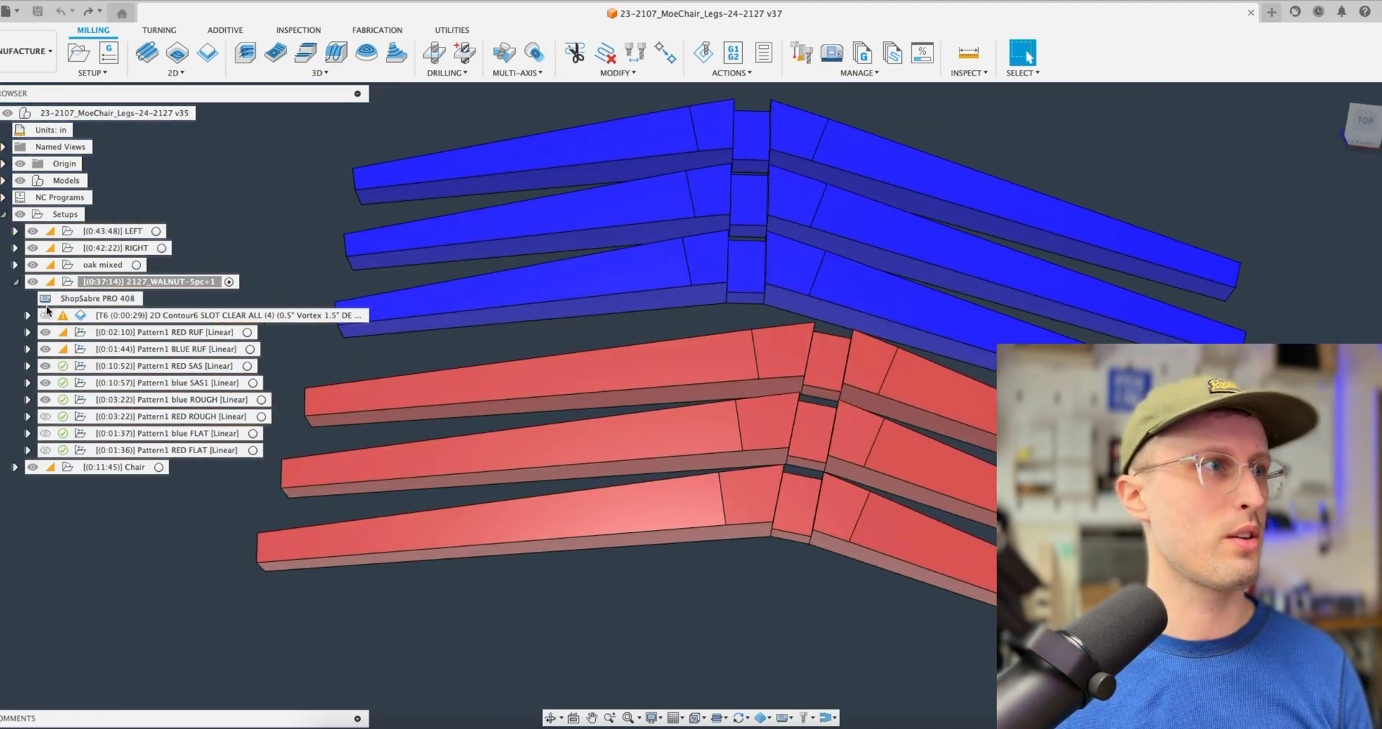
Expand the 23-2107_MoeChair_Legs model and its sketches folder, and make the sketches visible over the legs
click(4, 181)
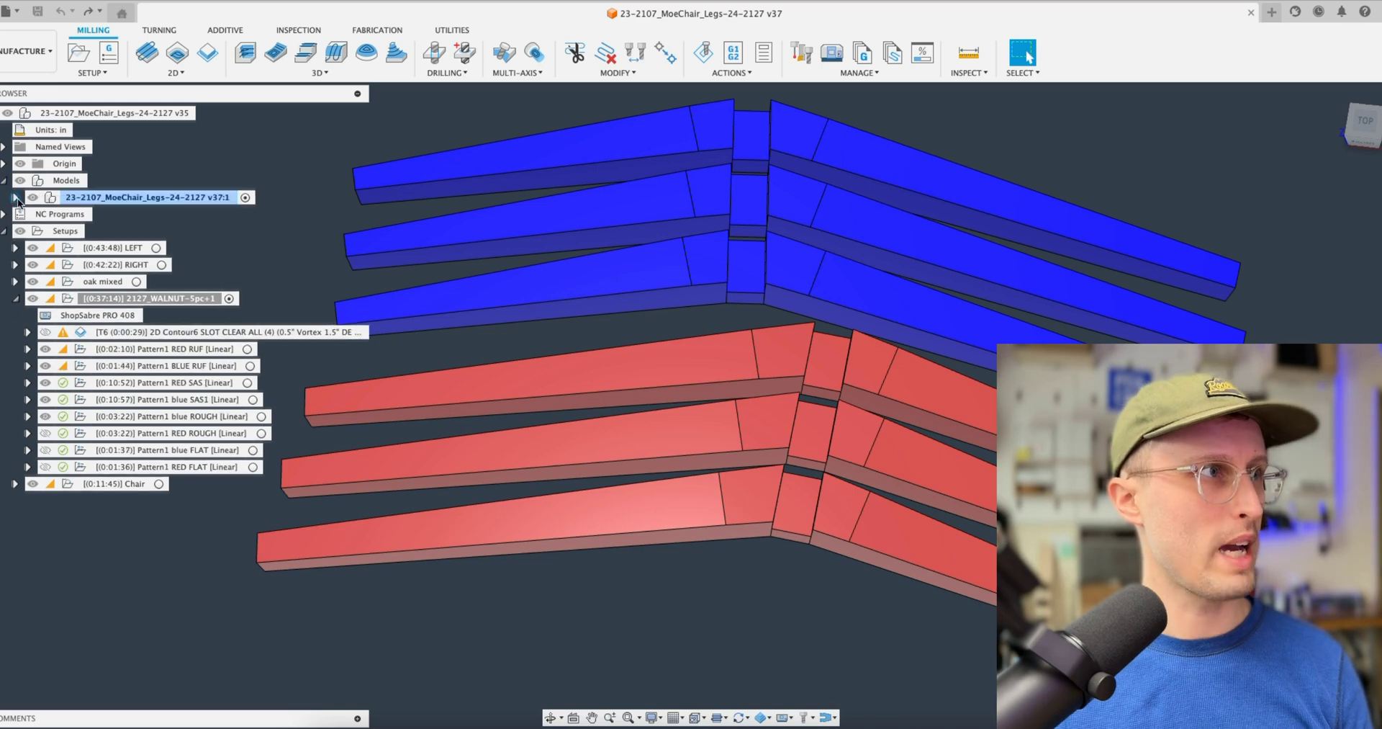
click(16, 197)
click(45, 265)
click(27, 265)
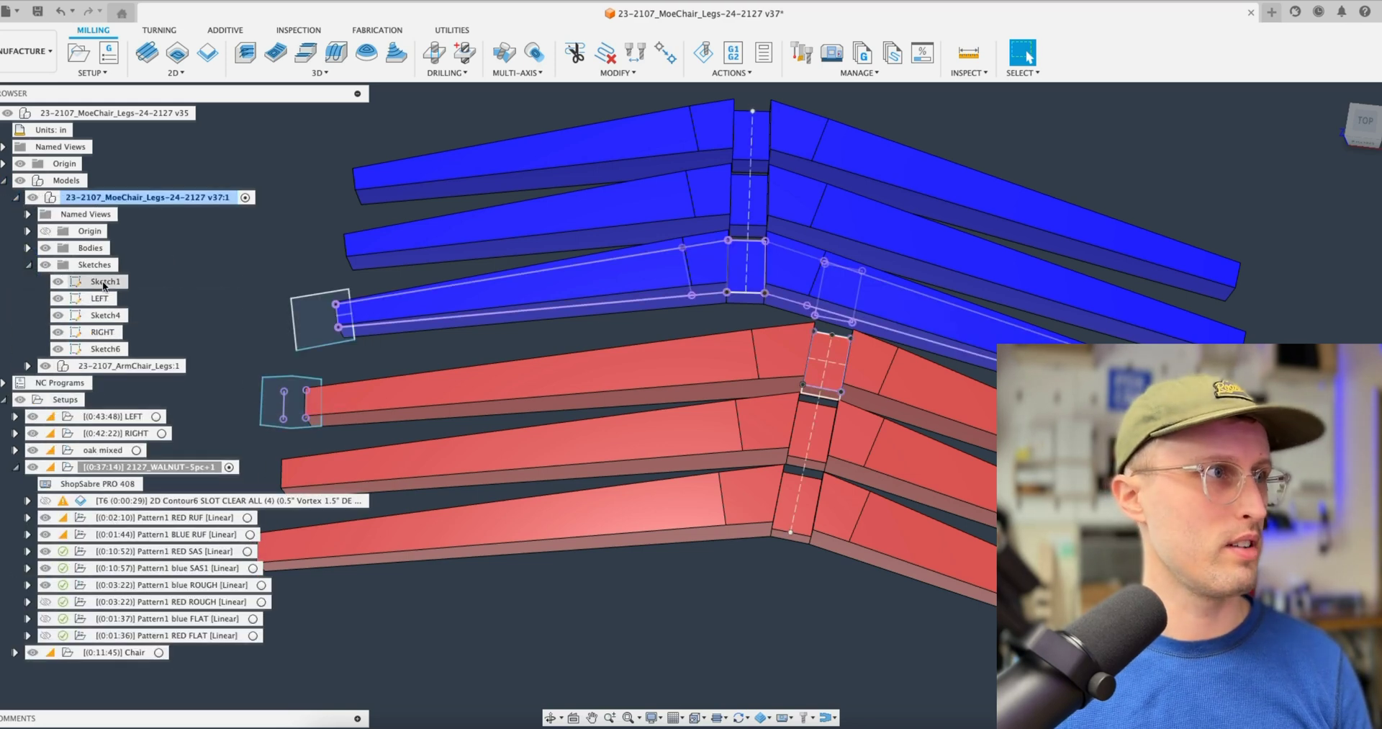
middle_drag(241, 312, 444, 317)
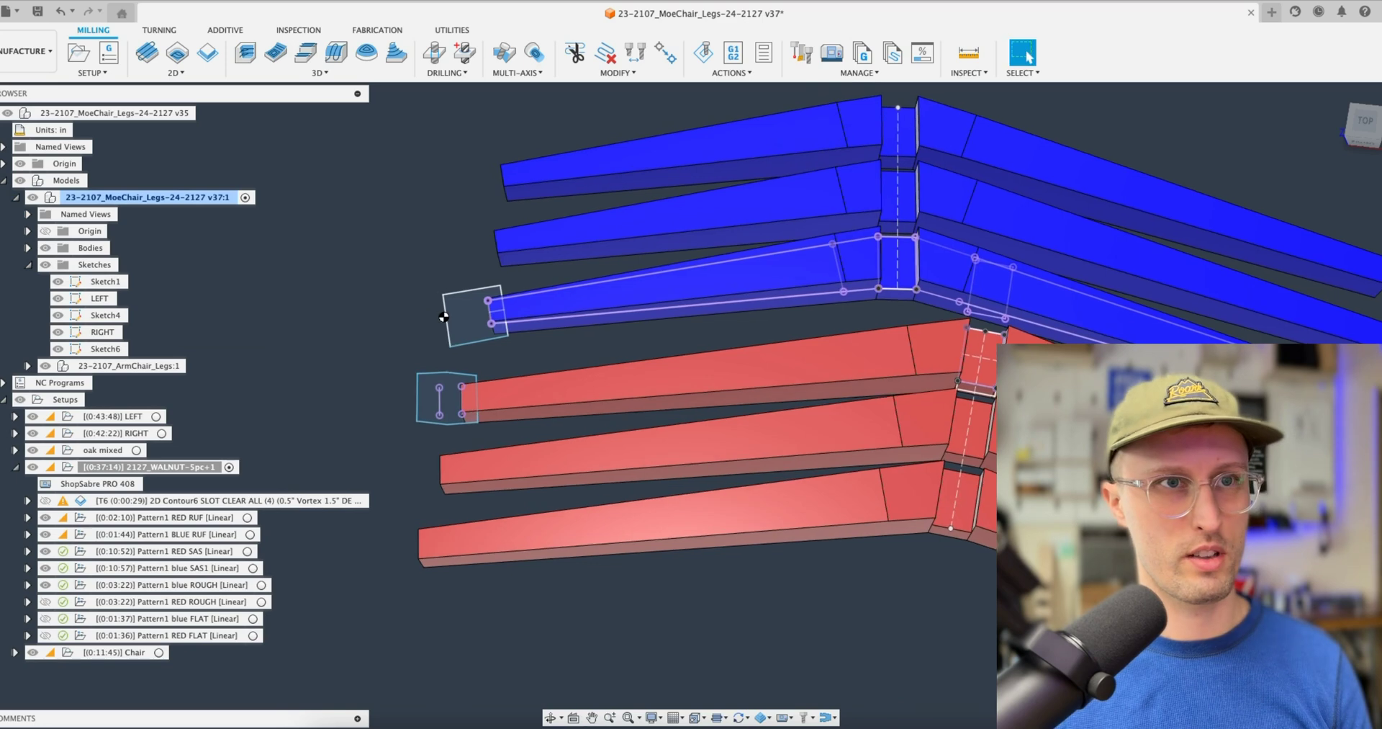
middle_drag(927, 581, 753, 401)
scroll(756, 483, up, 3)
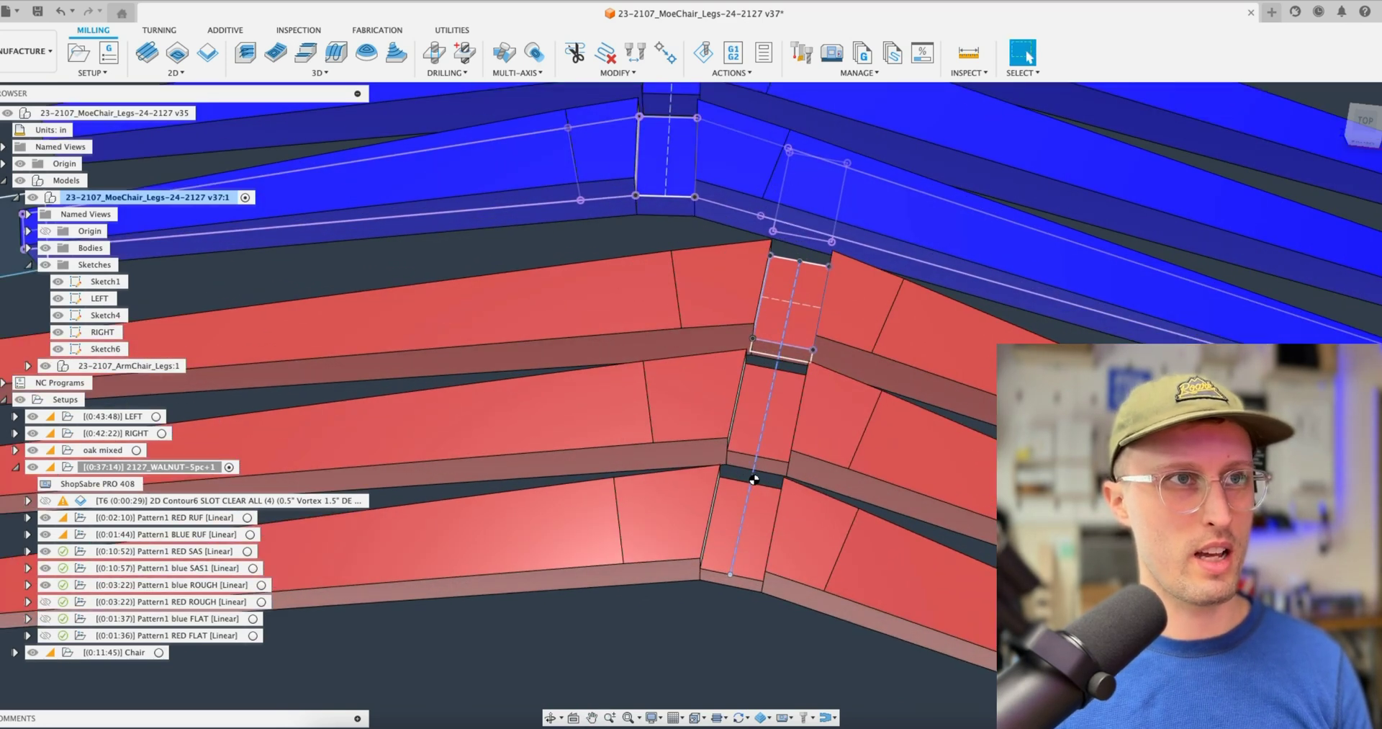
Switch to the Design workspace and open the sketch containing the red legs' dashed centreline for editing
click(27, 51)
click(32, 81)
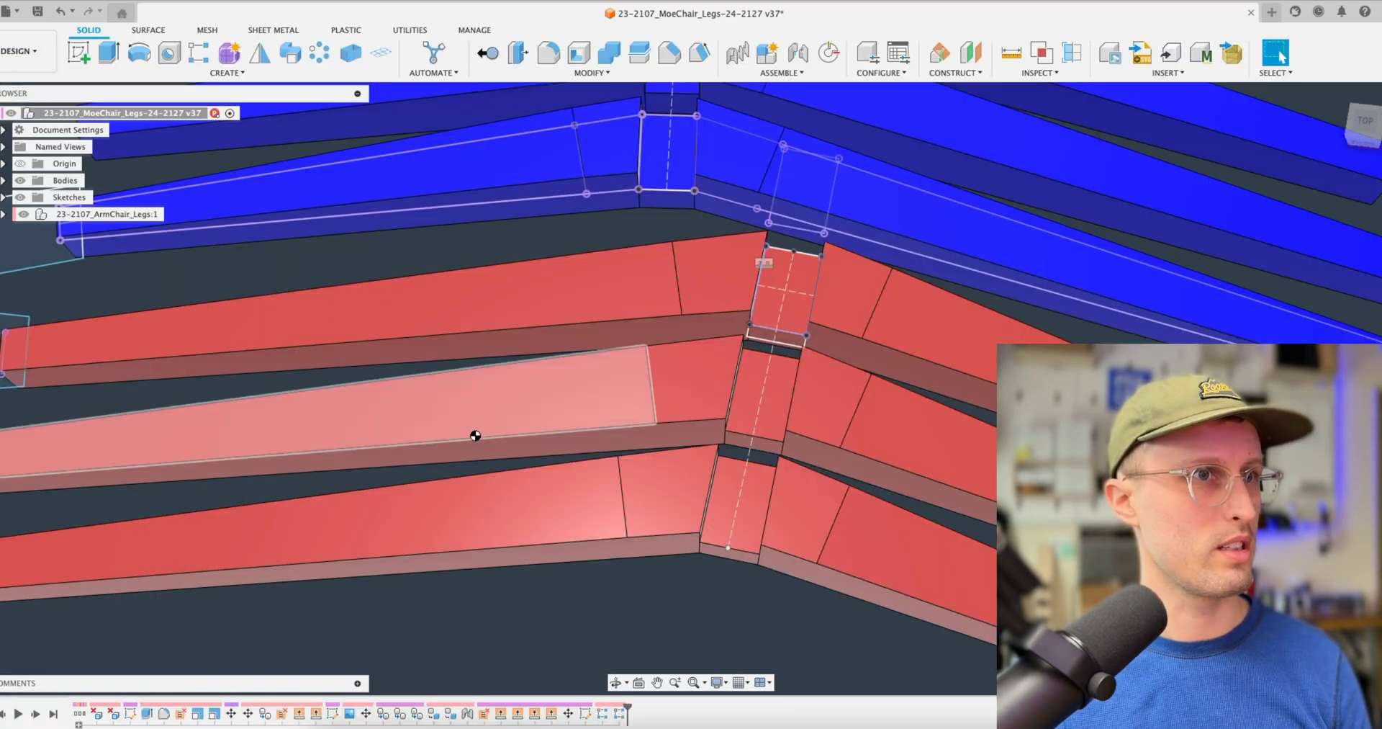
click(772, 347)
right_click(771, 353)
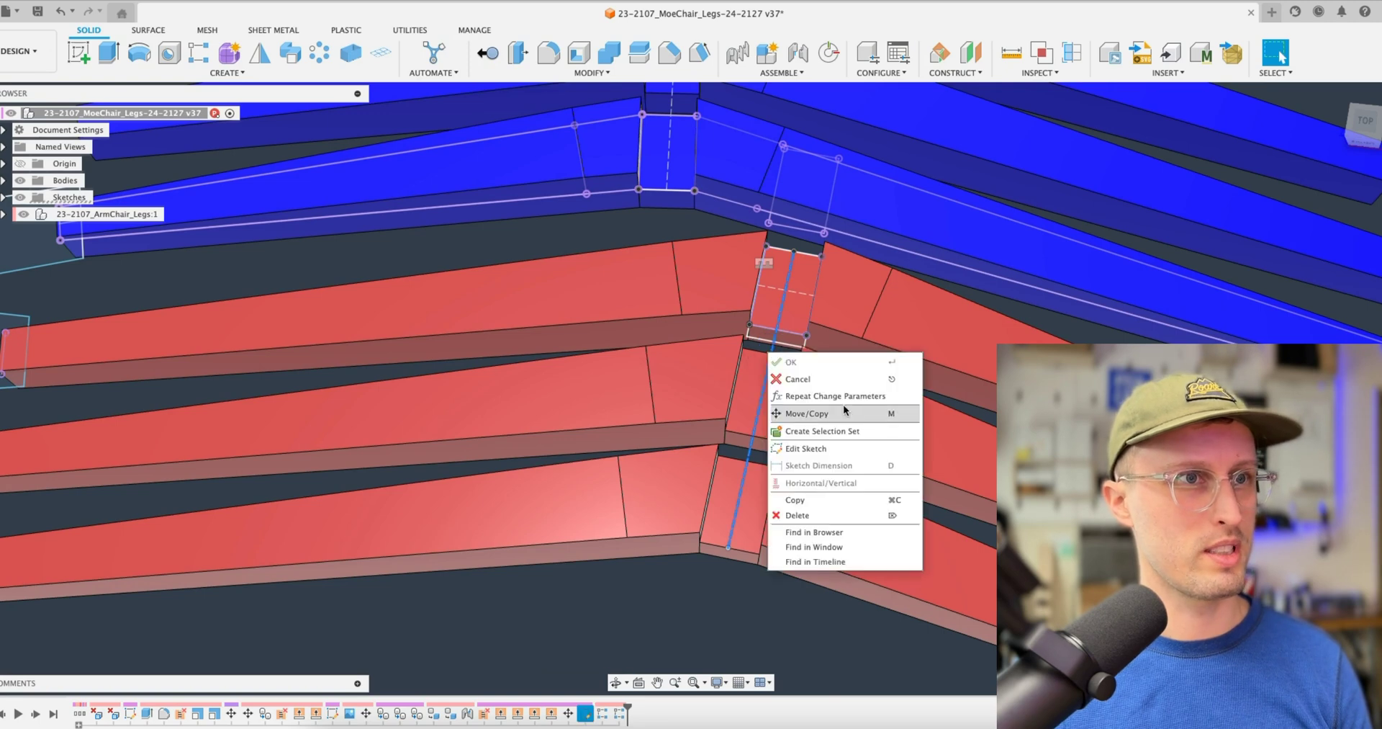
click(848, 448)
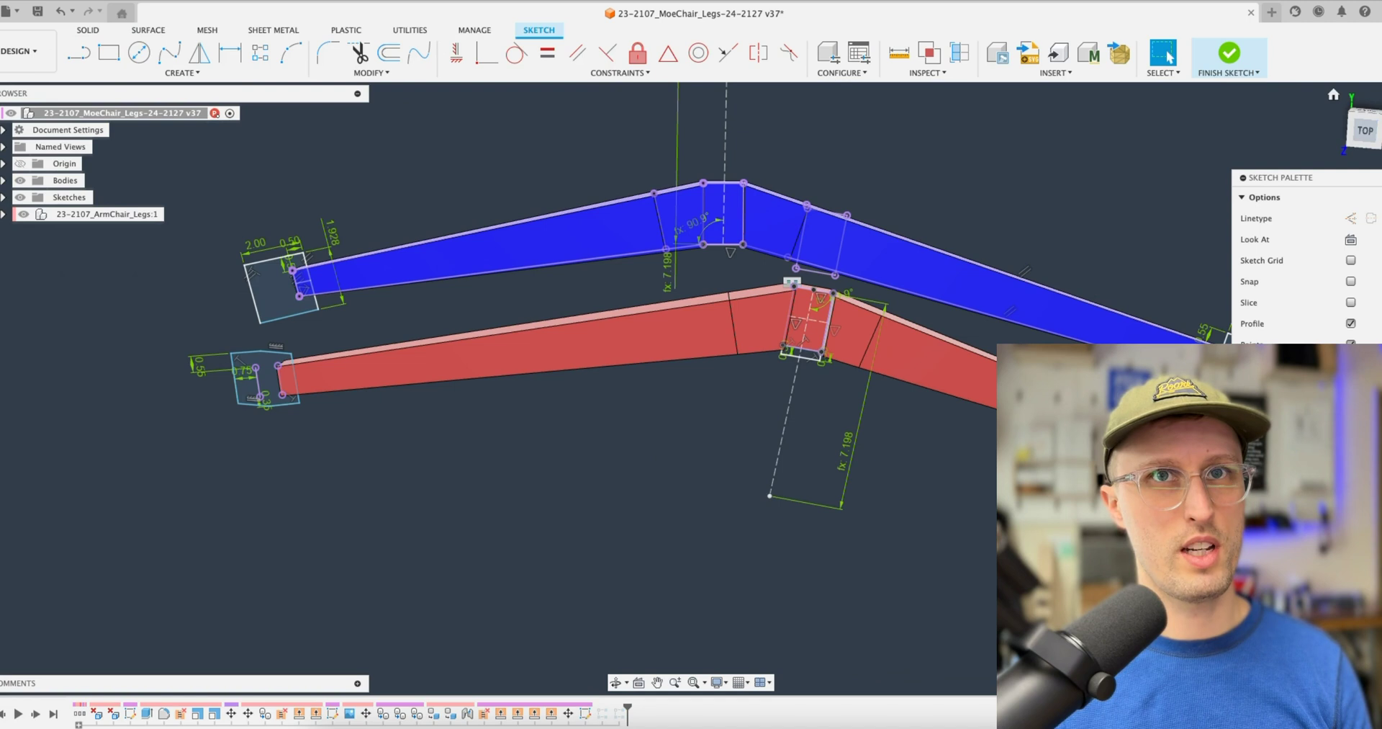
Check the expression behind the red centreline's length dimension in the top view and review the user parameters
click(1366, 129)
middle_drag(839, 438, 774, 496)
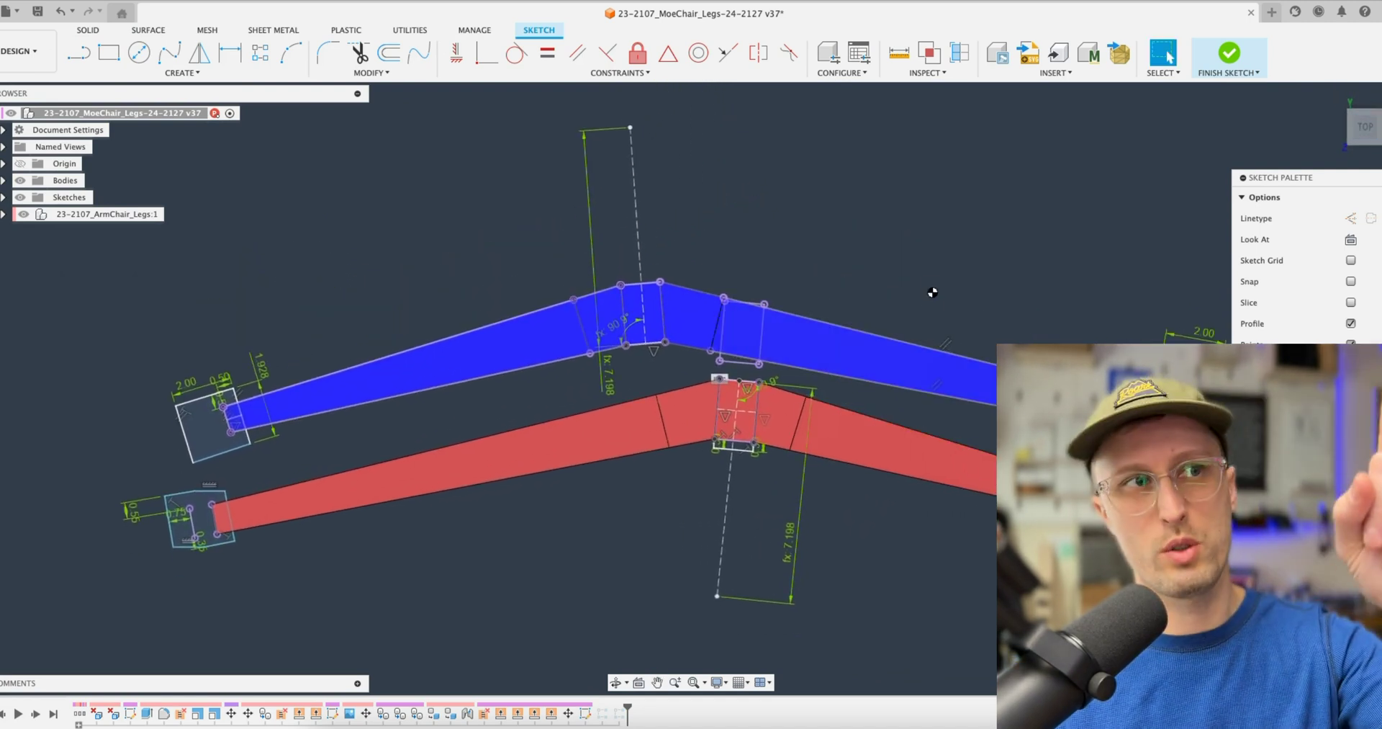
middle_drag(876, 556, 913, 472)
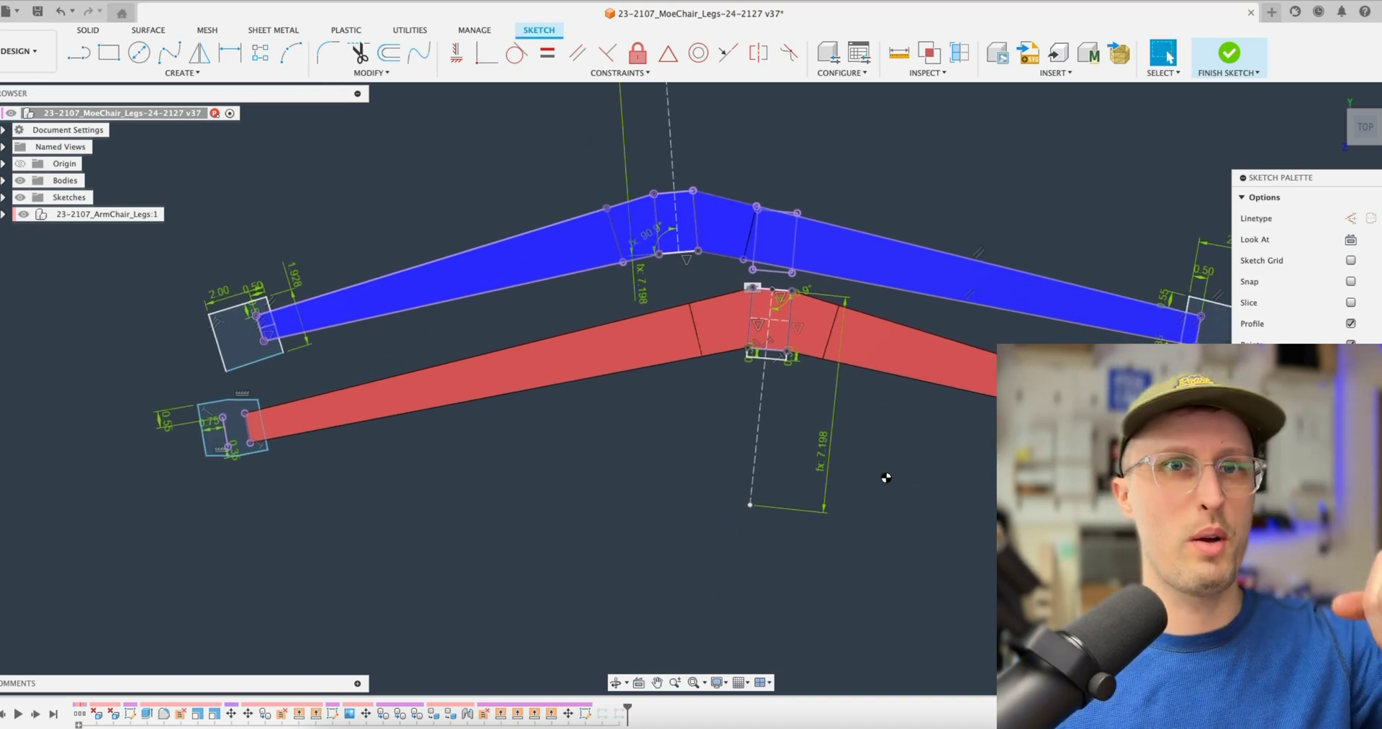
scroll(886, 477, up, 2)
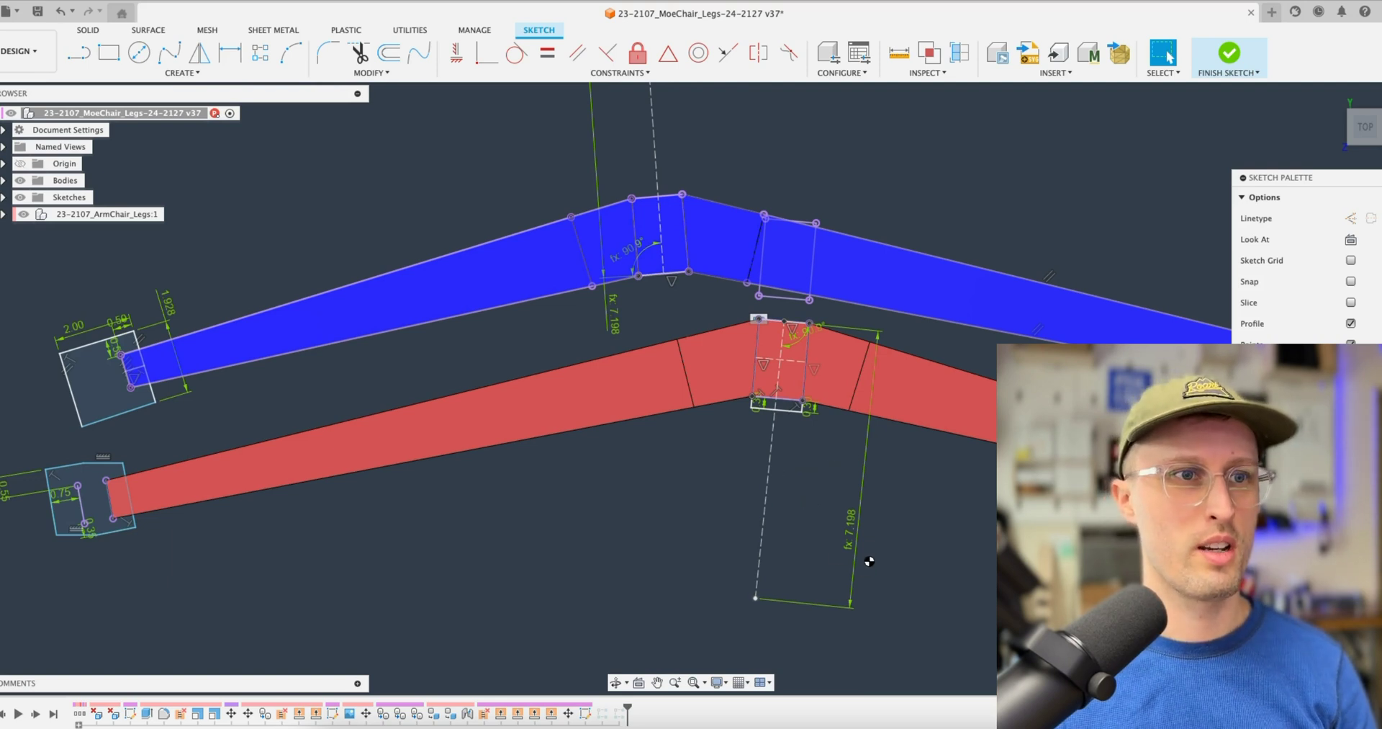
scroll(853, 527, up, 3)
double_click(854, 530)
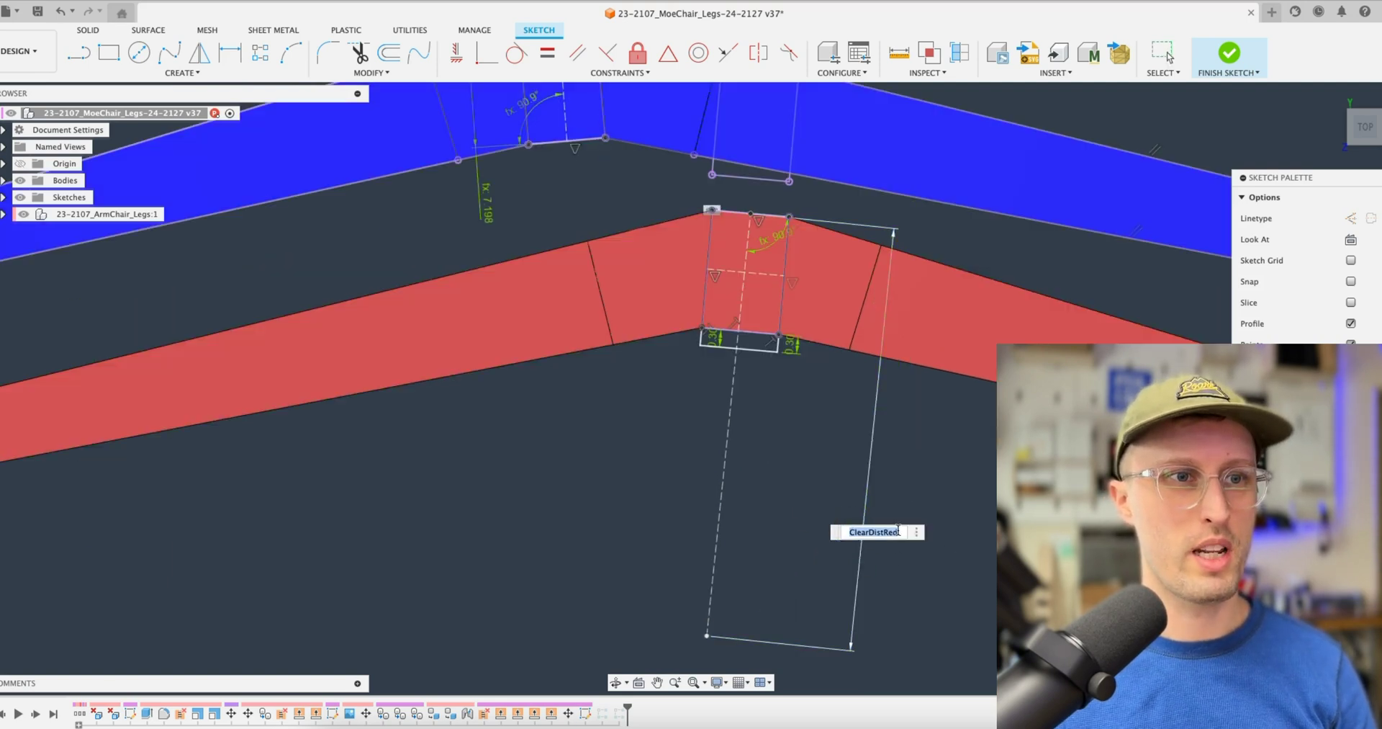
key(Escape)
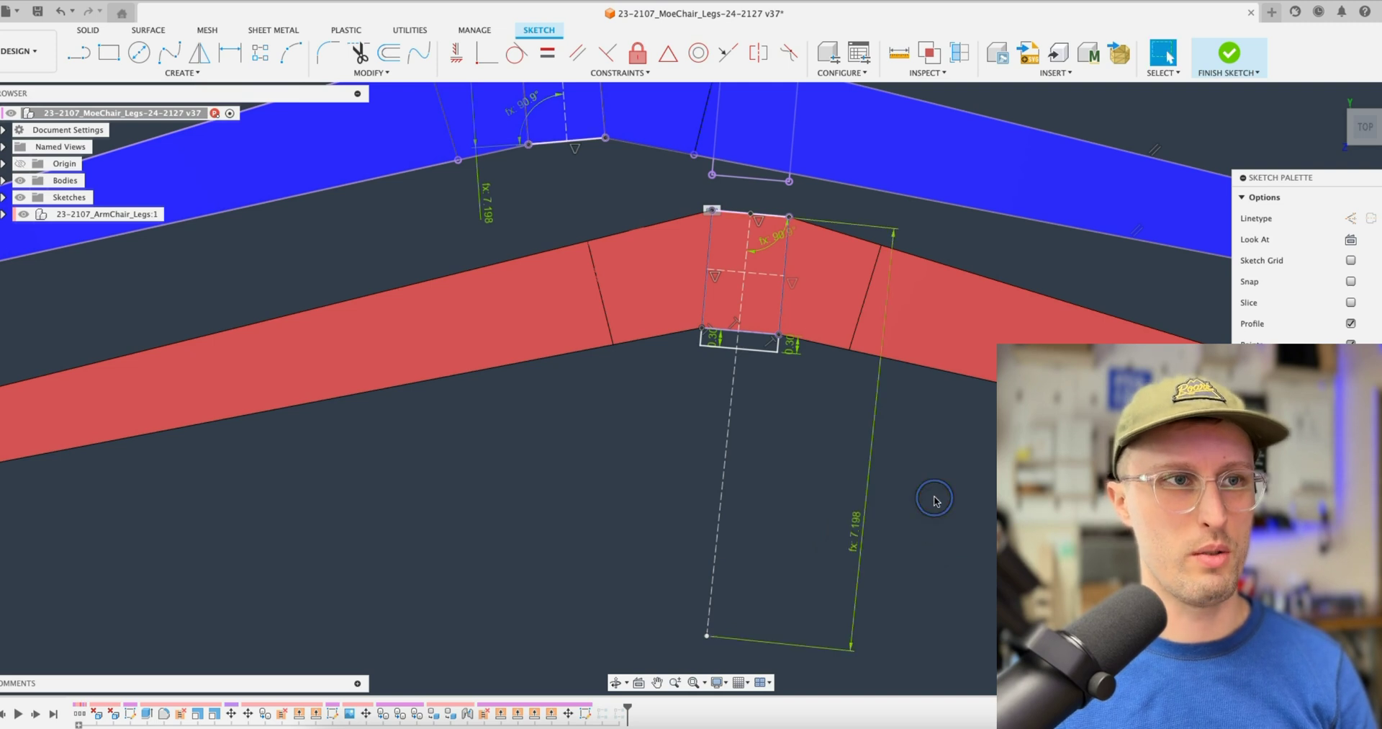
key(shift+p)
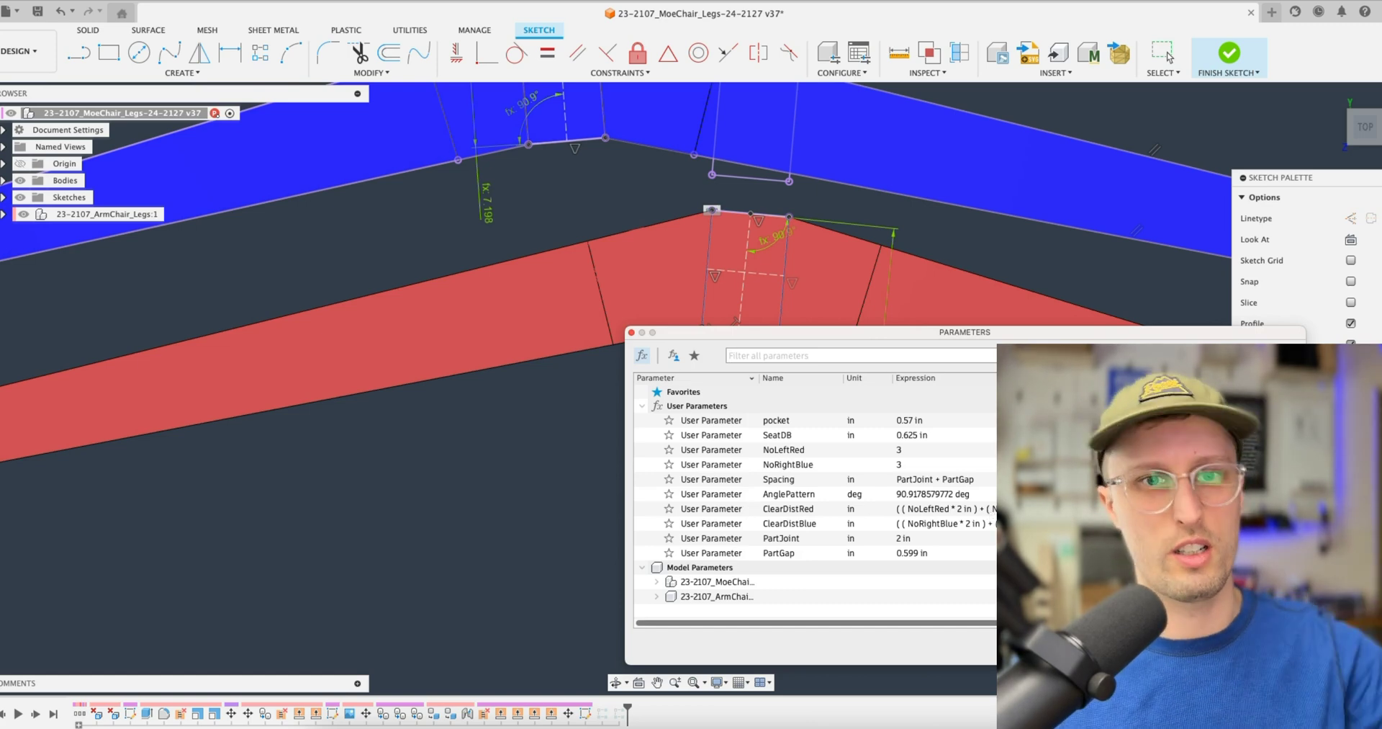
key(Escape)
Return to the Manufacture workspace and open the 2D Contour6 SLOT CLEAR ALL (4) operation for editing
scroll(810, 368, down, 3)
click(19, 52)
mouse_move(18, 173)
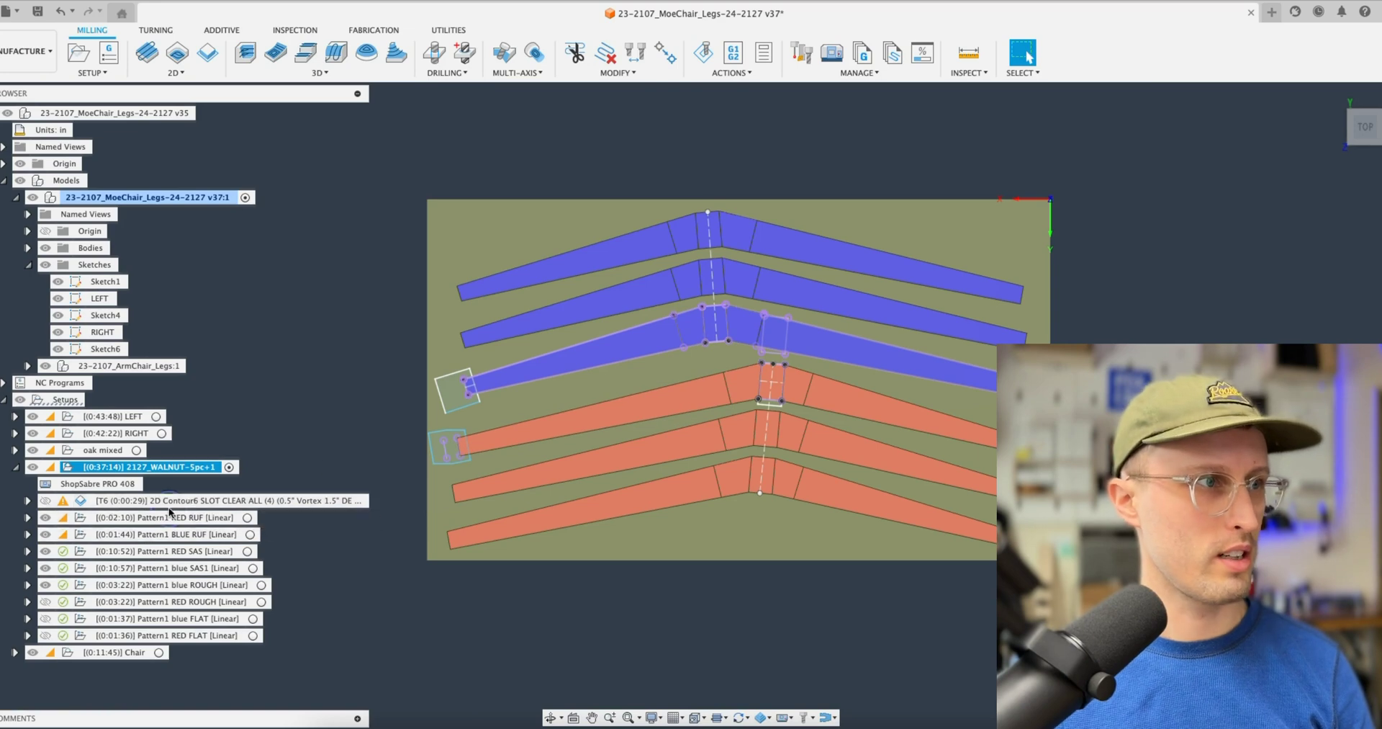
click(186, 502)
right_click(187, 502)
click(209, 2)
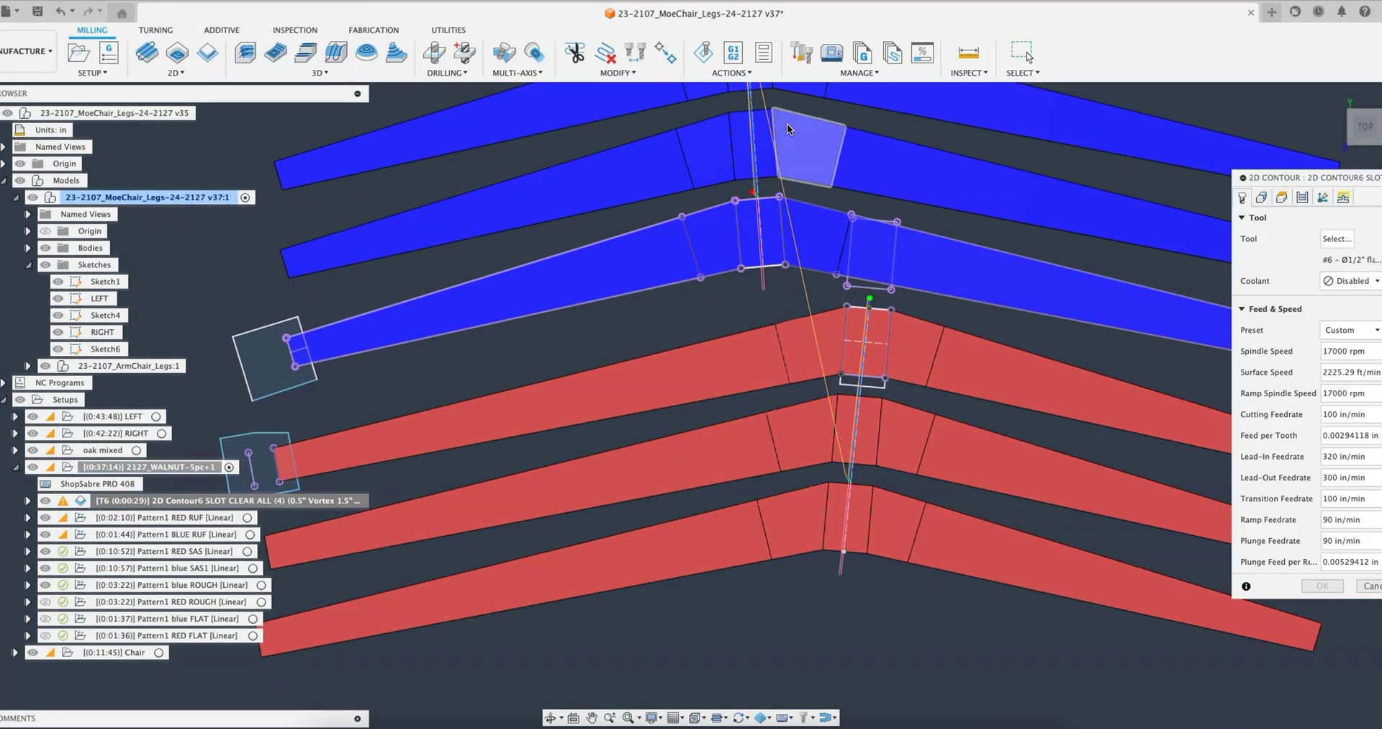
Review the contour operation's Open Chain 1 and Open Chain 2 geometry along the leg joints and close the operation
click(1261, 197)
drag(1223, 176, 1114, 164)
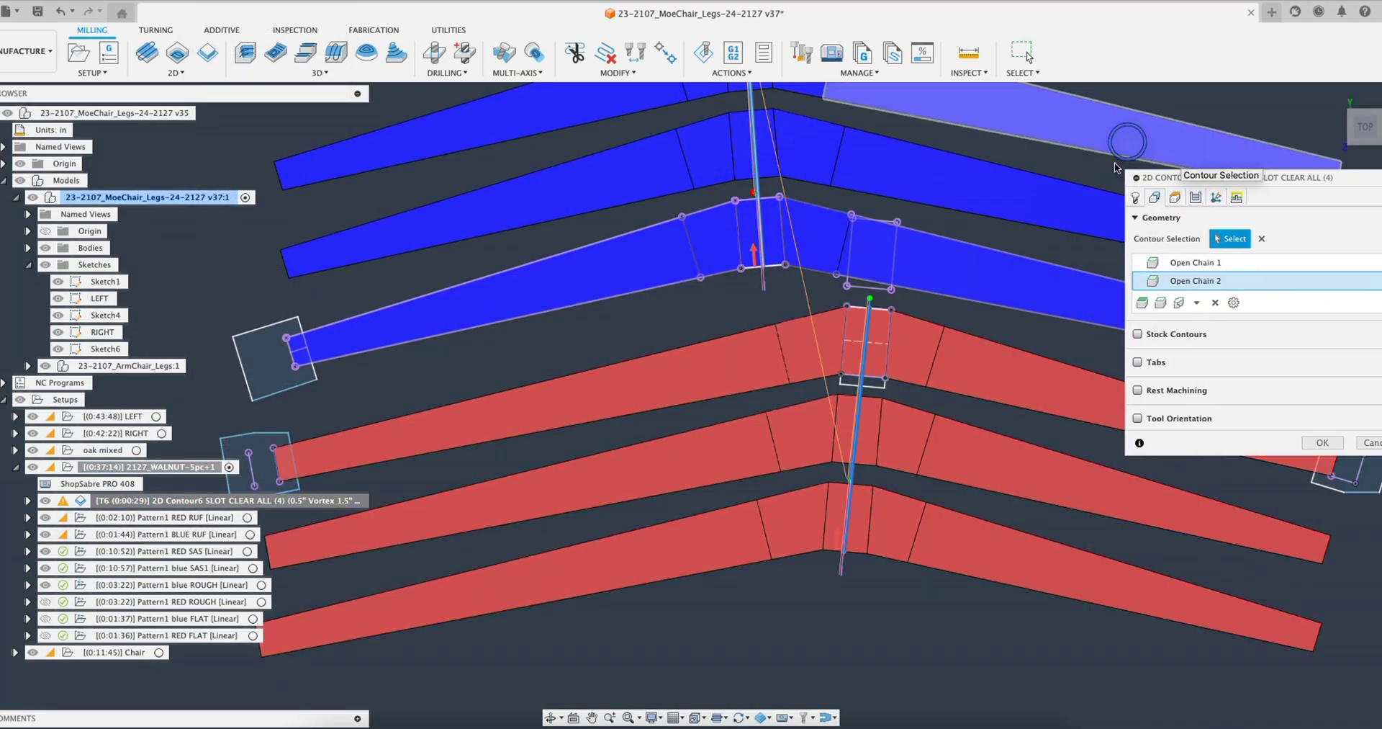
click(1209, 262)
shift+middle_drag(918, 422, 853, 418)
scroll(833, 362, up, 5)
scroll(828, 377, down, 5)
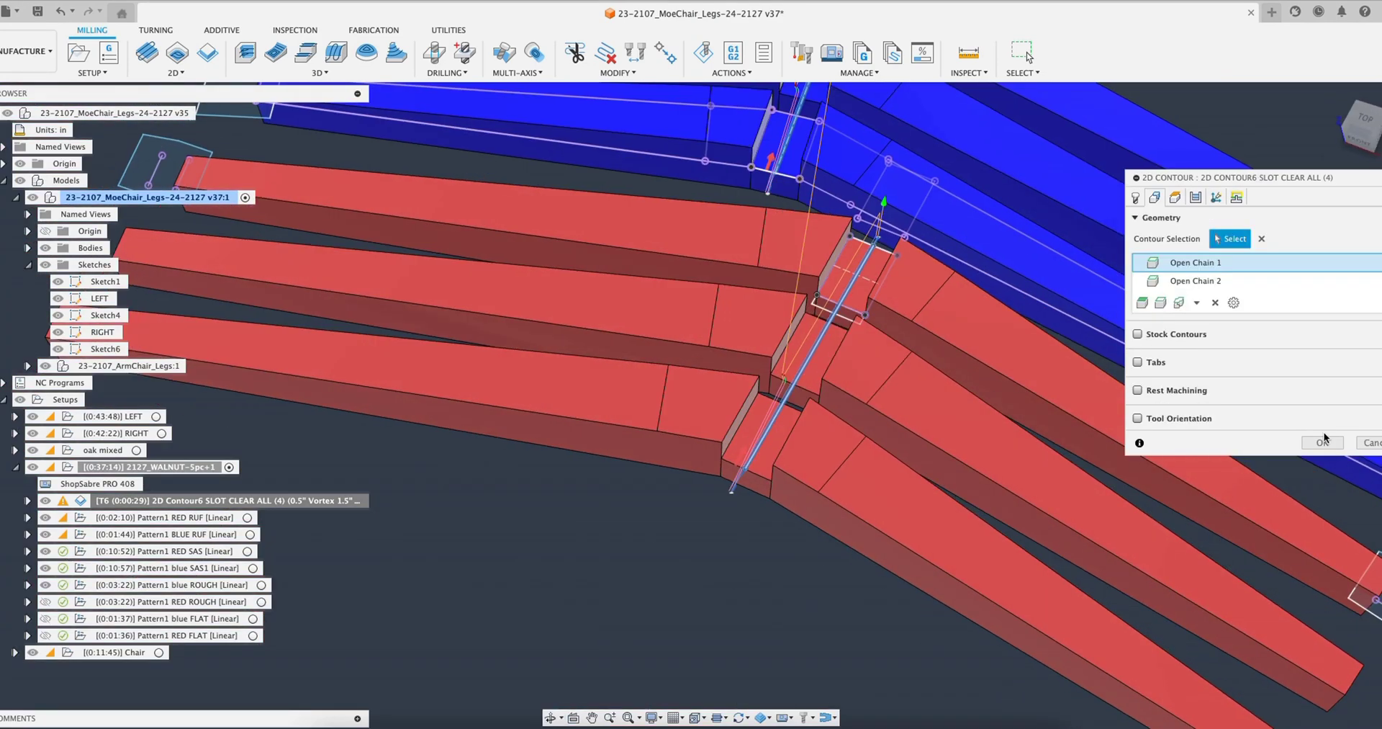
click(1324, 442)
Select the Pattern1 RED RUF folder and expand it to show its operations and patterned toolpaths
click(167, 517)
click(27, 517)
scroll(627, 464, down, 4)
middle_drag(628, 464, 708, 428)
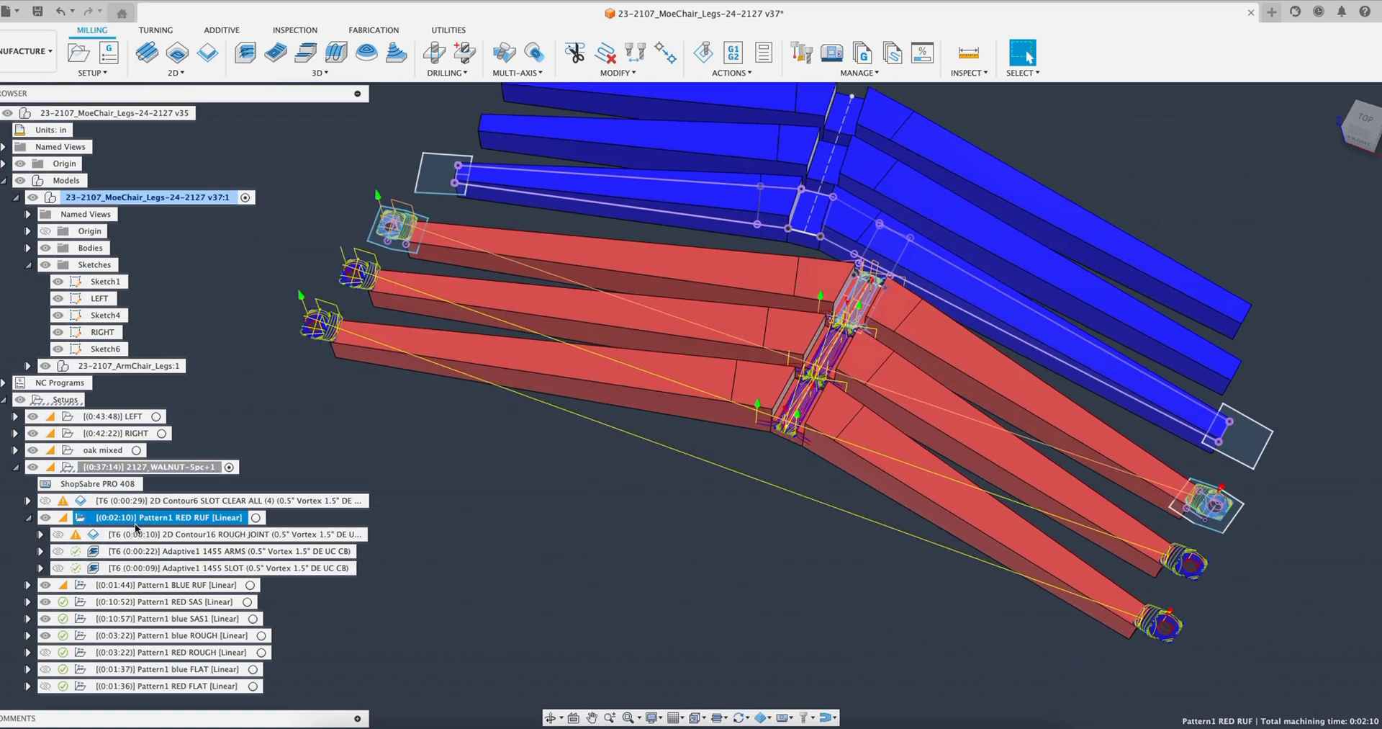
Locate the New Pattern command, select the three operations inside Pattern1 RED RUF, and view their option to be added to a new pattern
click(101, 74)
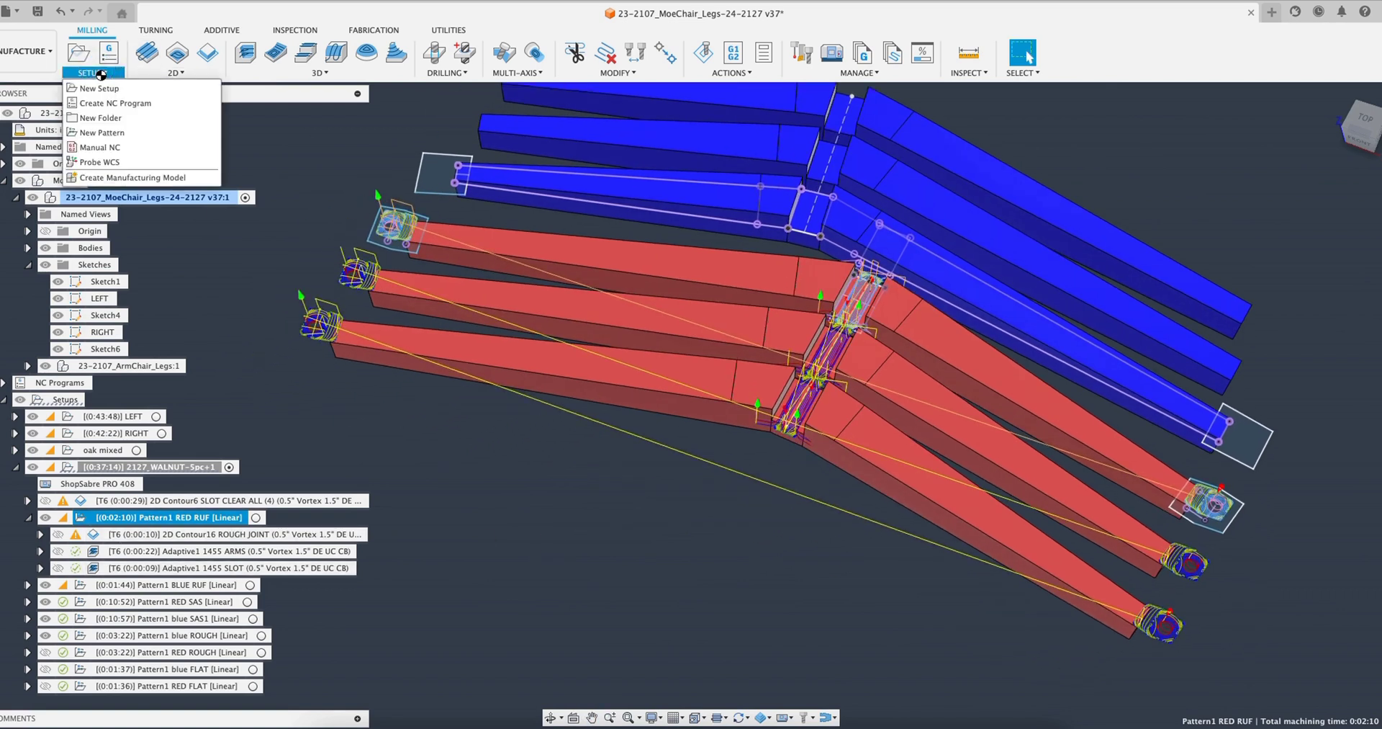
click(132, 132)
click(223, 534)
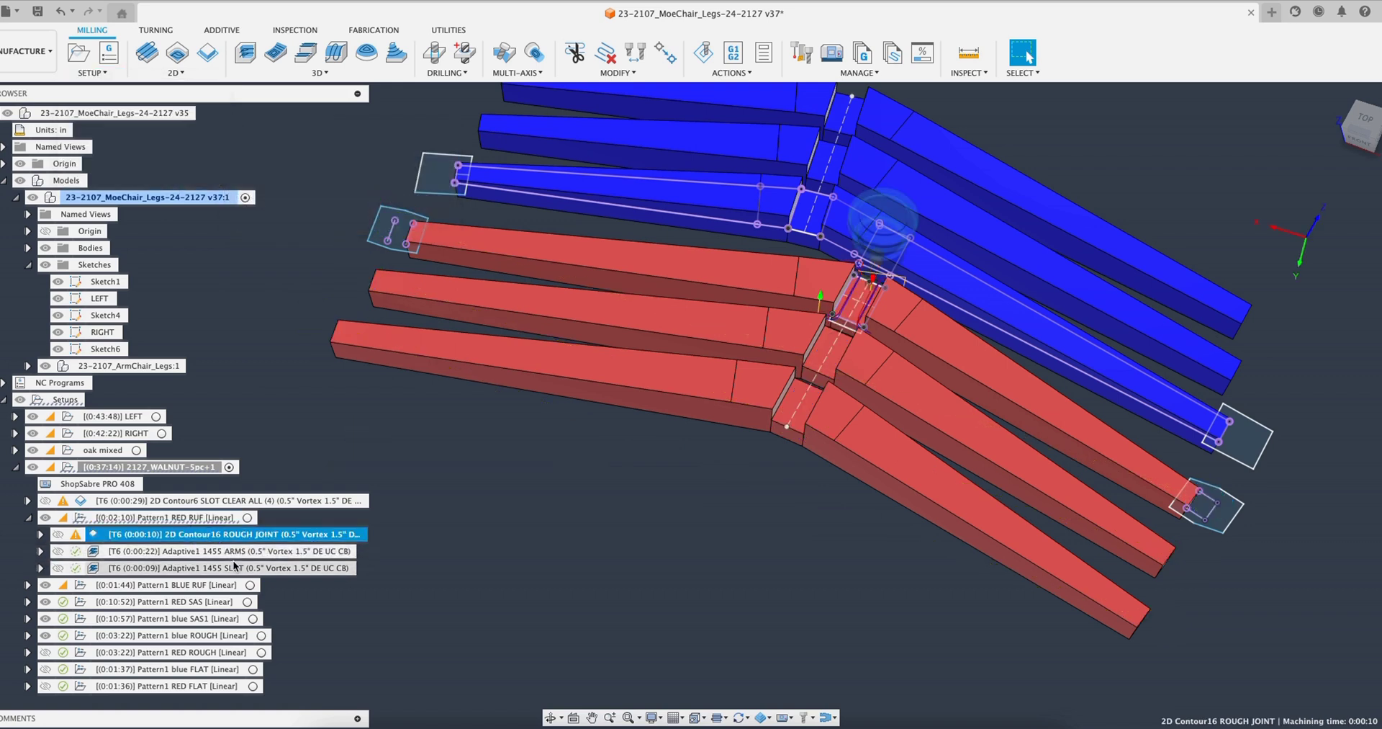
shift+click(238, 568)
right_click(274, 568)
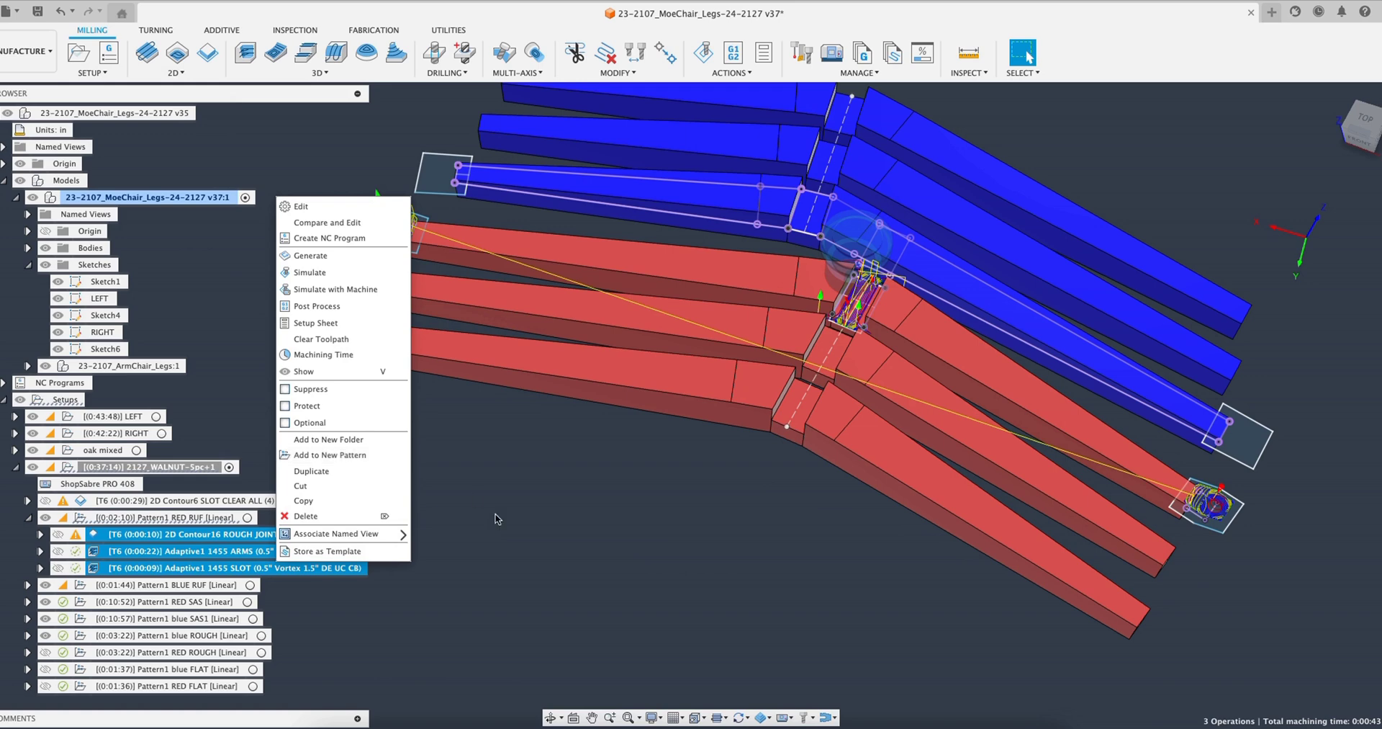
Open Pattern1 RED RUF for editing and review its pattern type and distance type choices
click(190, 517)
right_click(192, 520)
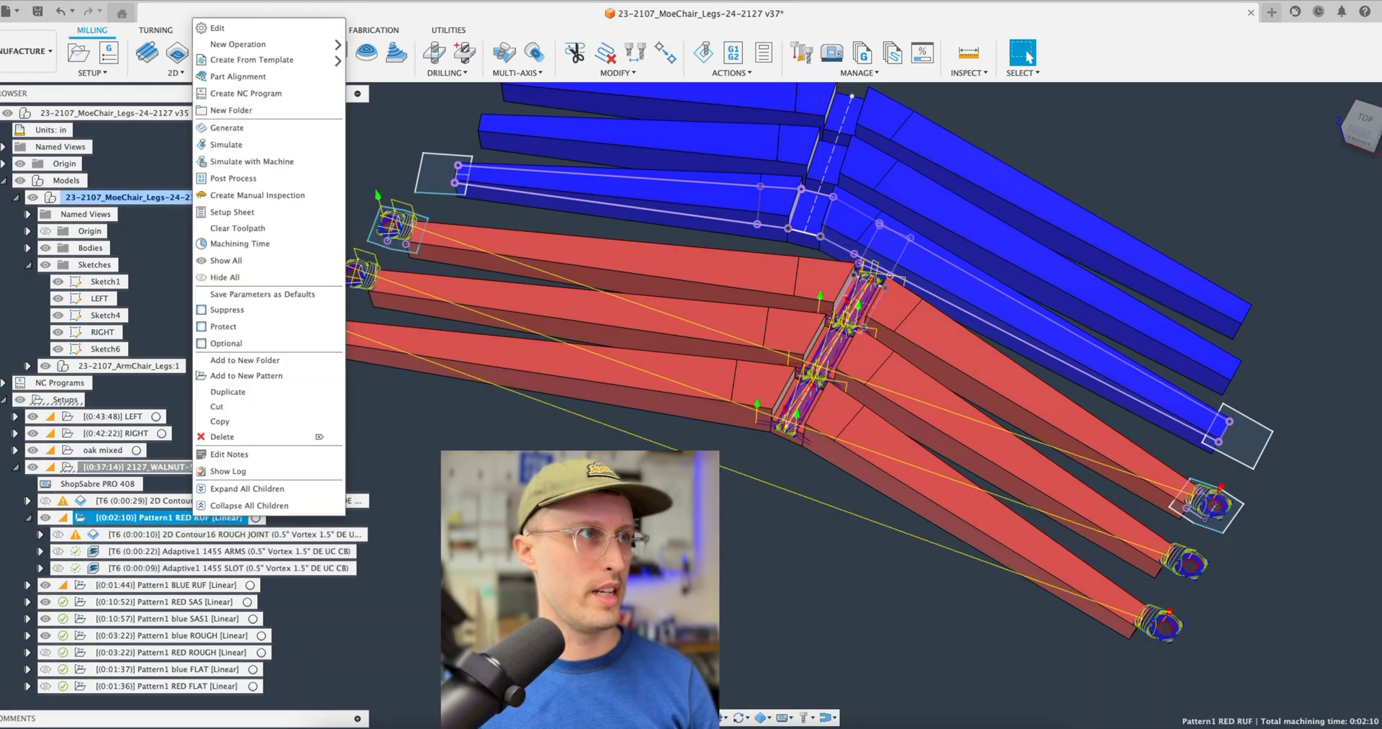
click(273, 28)
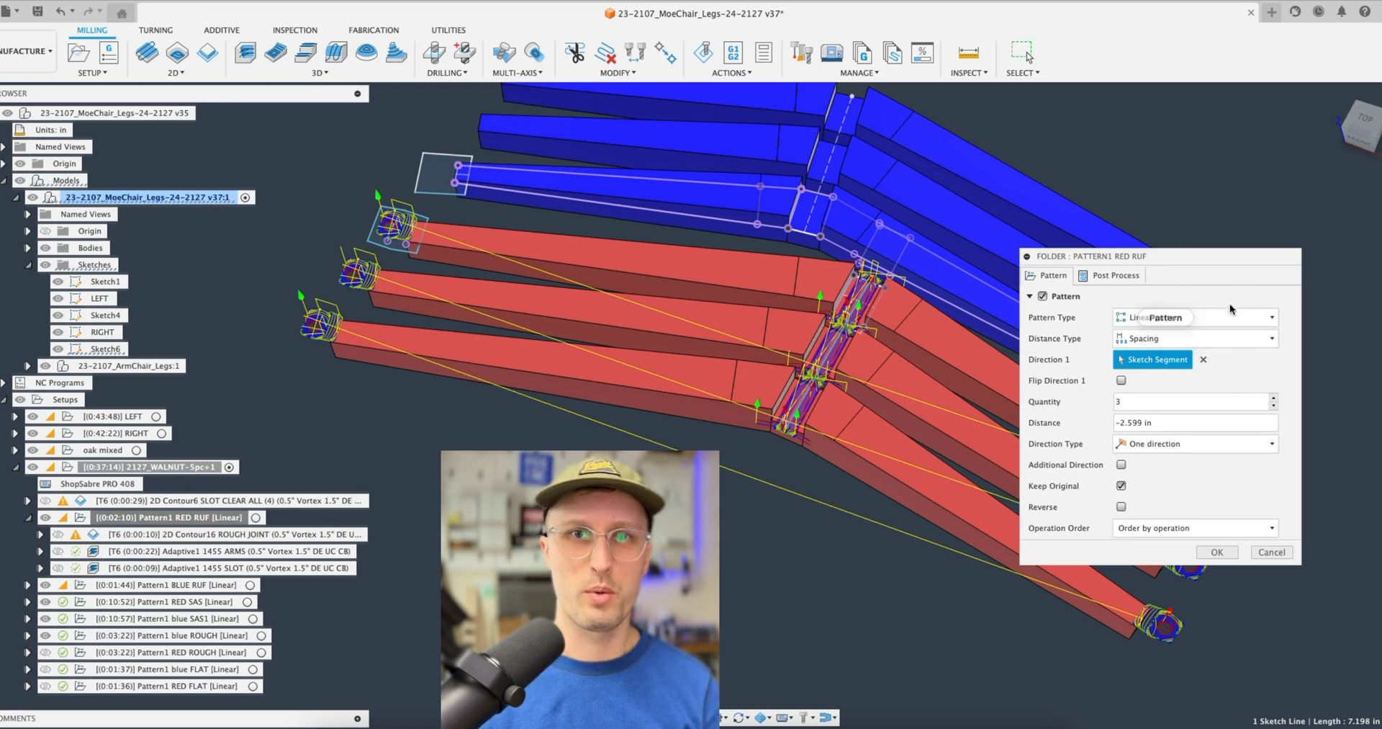
click(1230, 316)
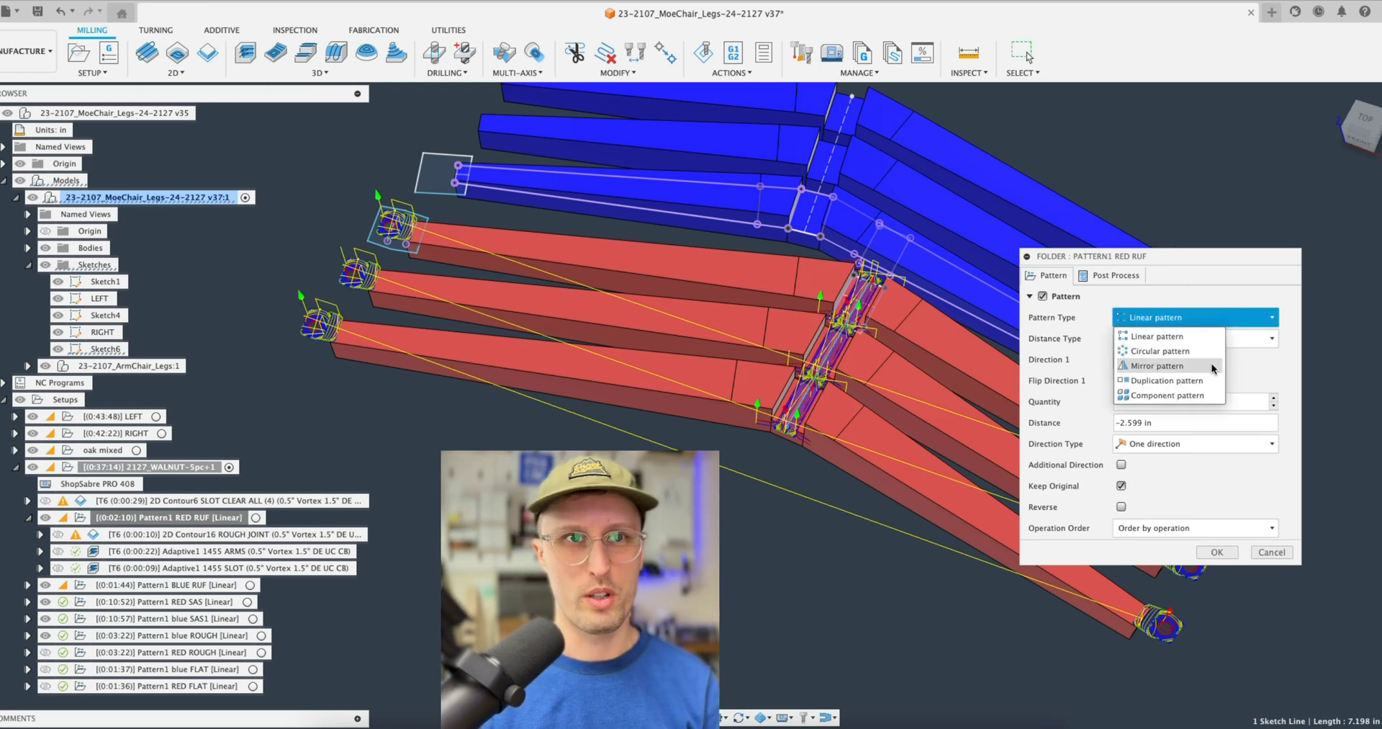
click(1230, 344)
click(1170, 342)
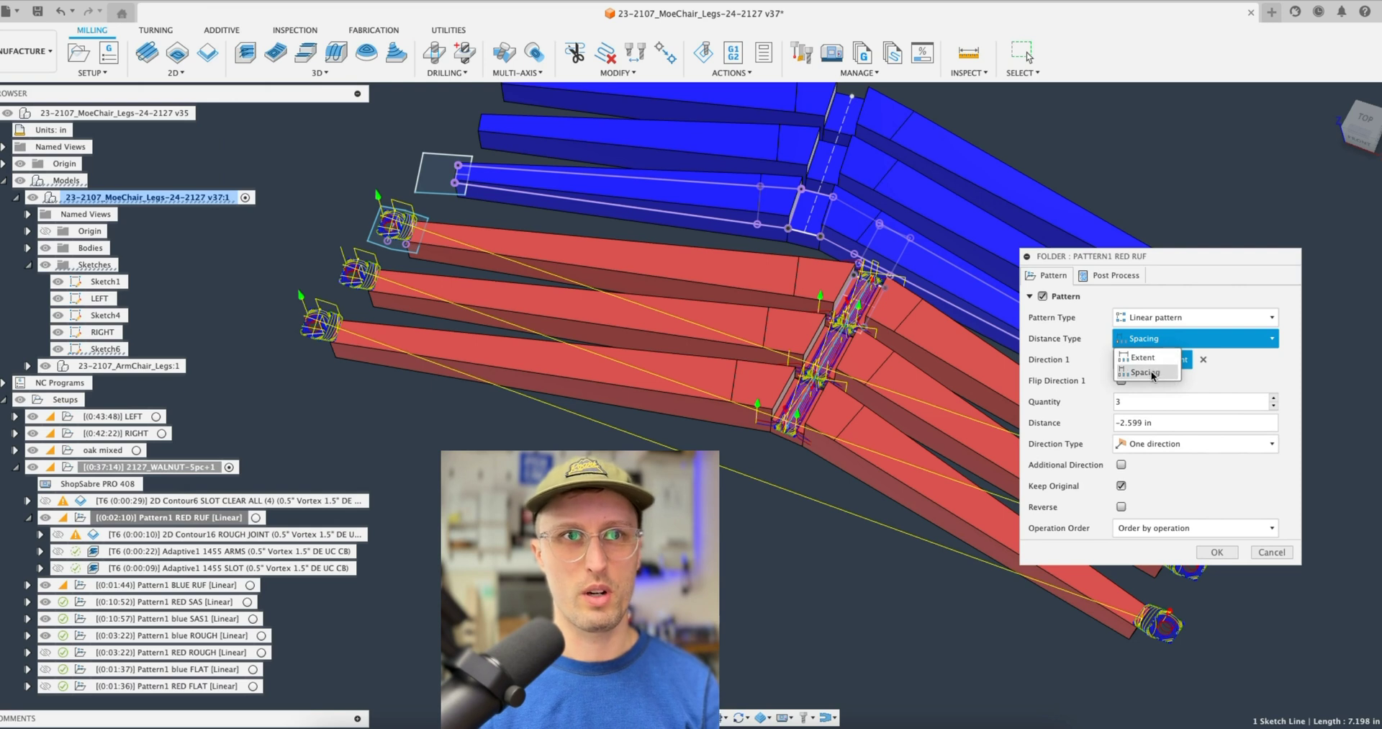
click(1272, 362)
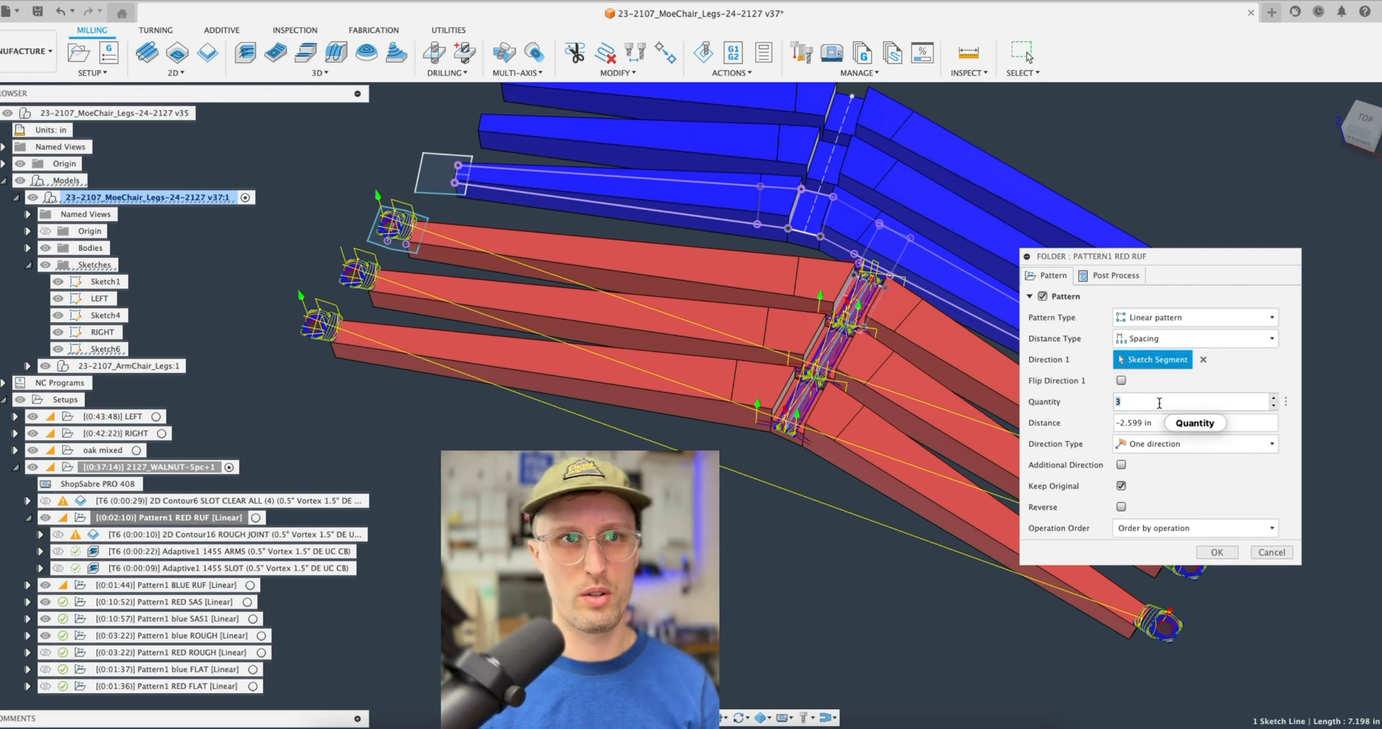
Inspect the expression driving the pattern's quantity and cancel the expression editor
click(1286, 401)
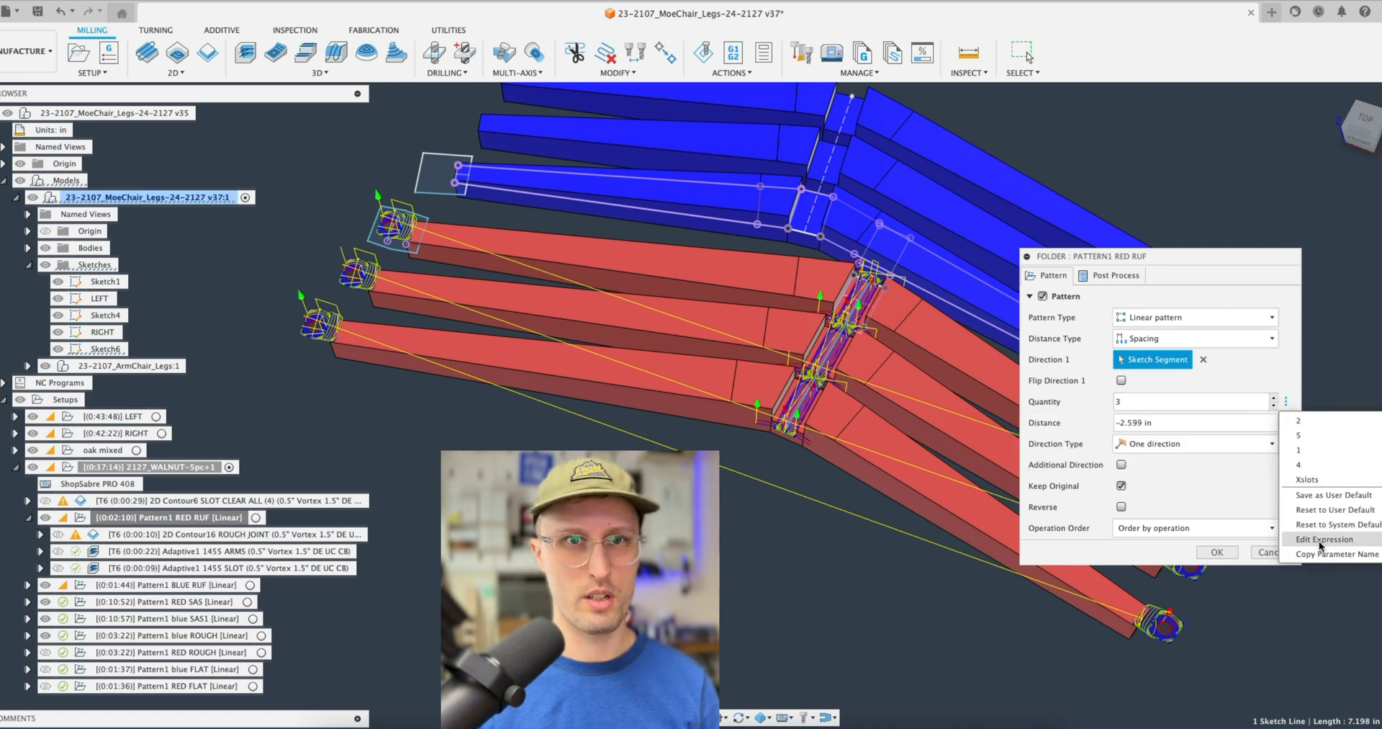
click(1322, 540)
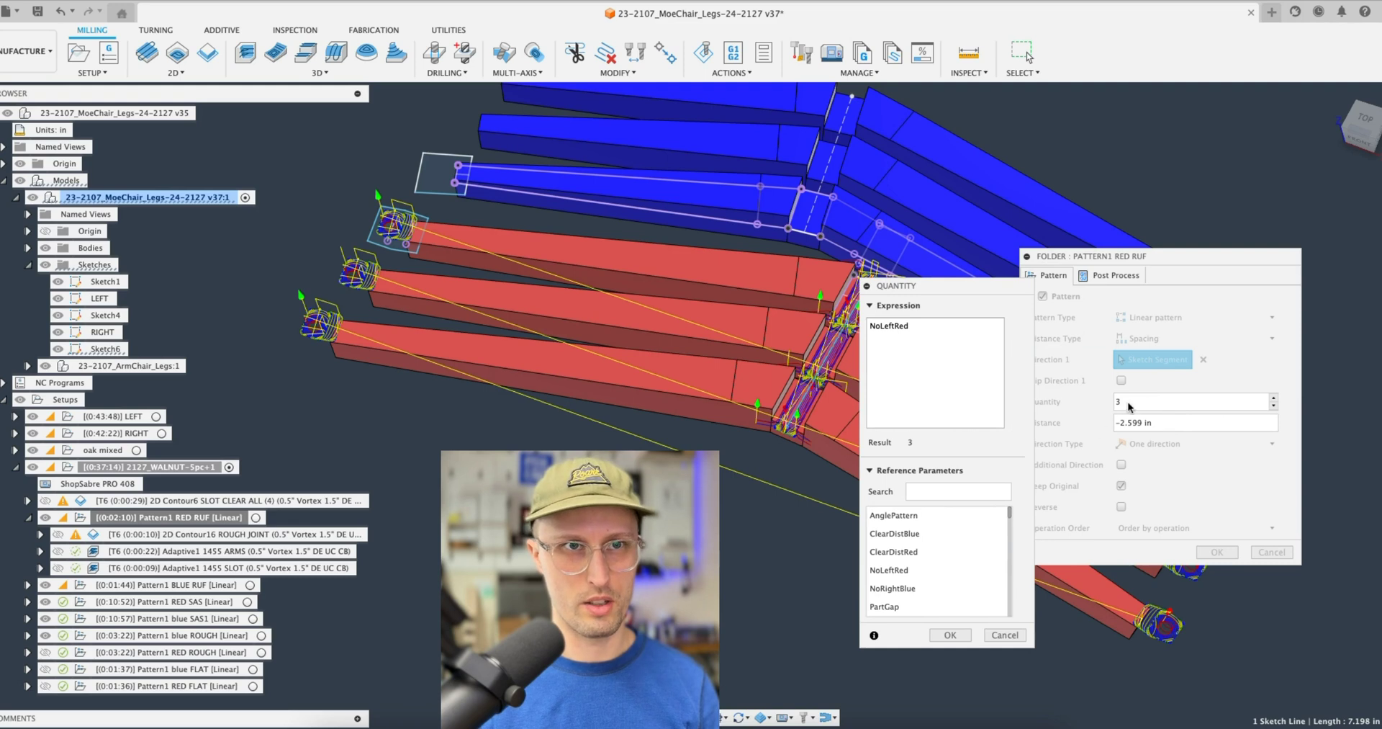
drag(943, 285, 905, 287)
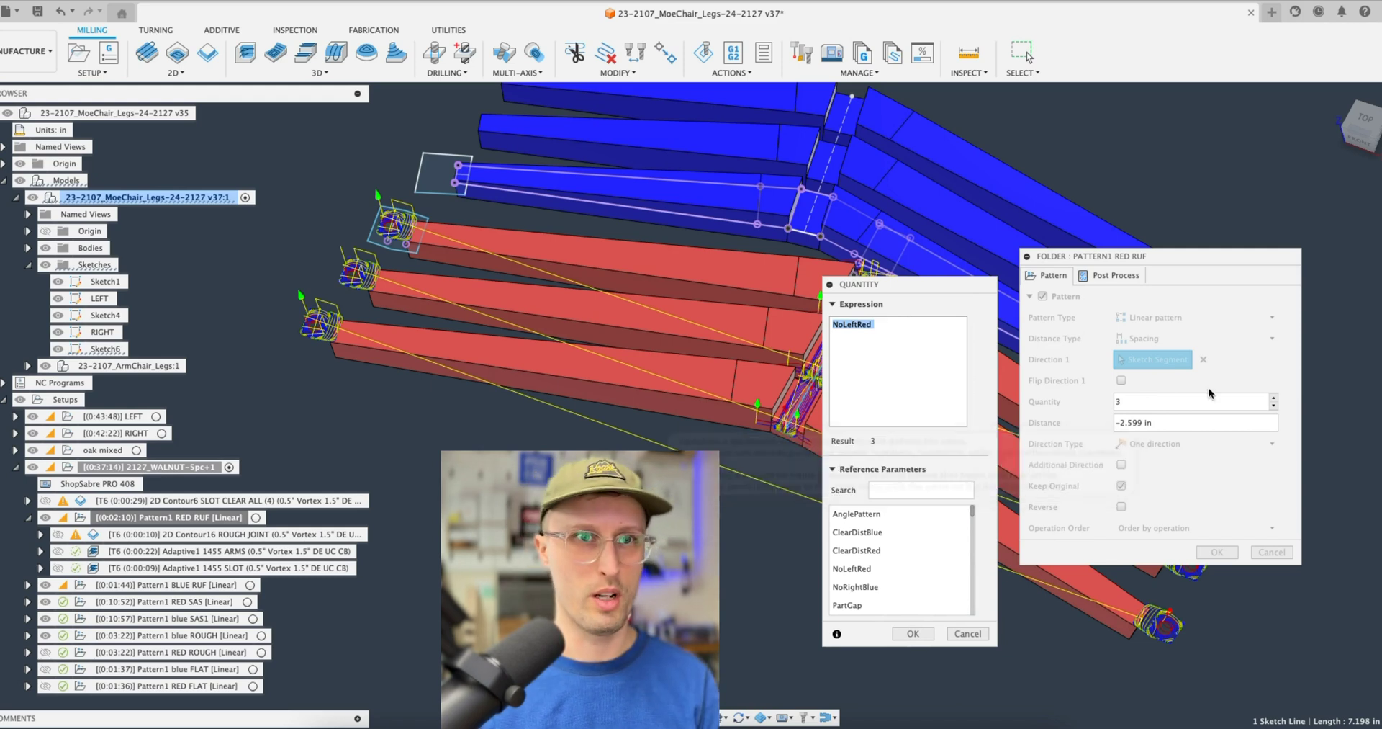
click(964, 634)
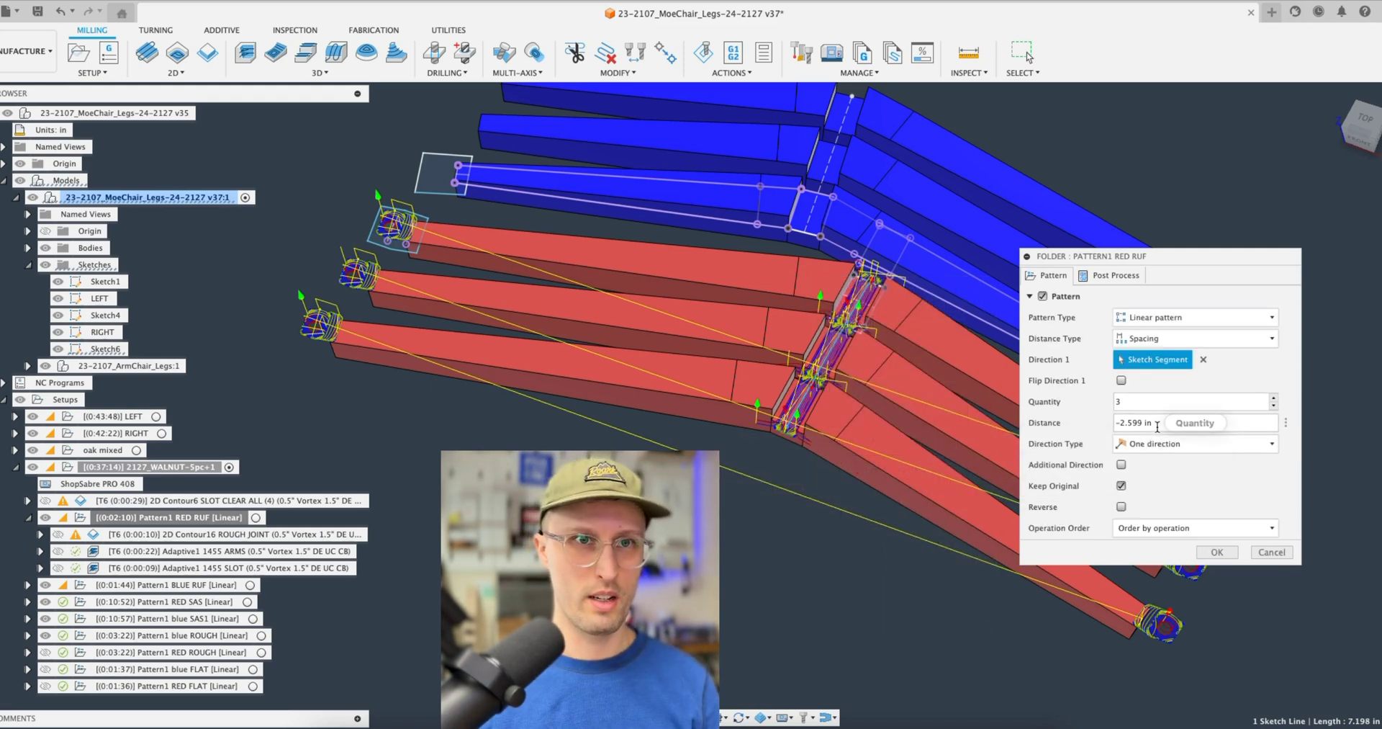
Inspect the expression driving the pattern's distance and cancel the expression editor
click(1288, 425)
click(1311, 559)
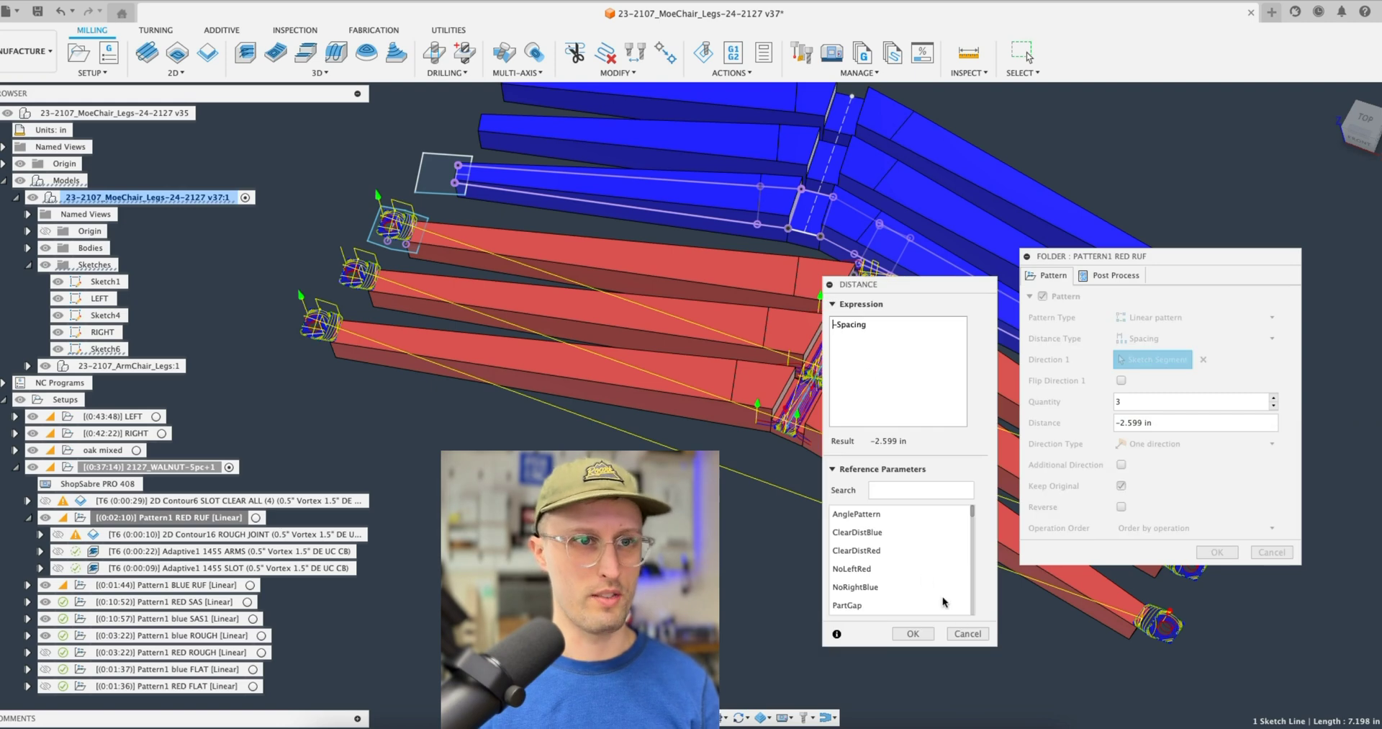
click(969, 636)
Hide the Pattern1 RED RUF toolpaths and examine the sketch line used as the pattern's Direction 1
shift+middle_drag(929, 268, 802, 312)
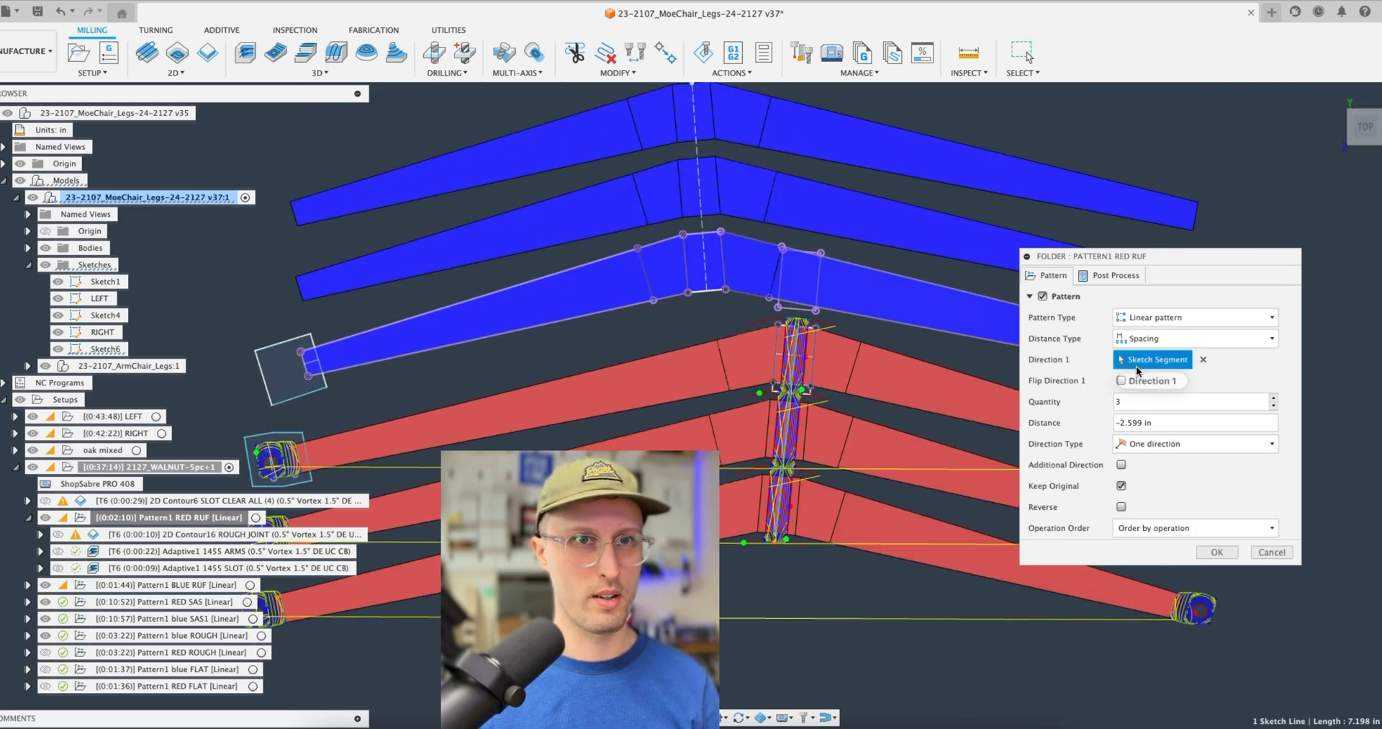
scroll(837, 417, up, 10)
shift+middle_drag(836, 417, 825, 411)
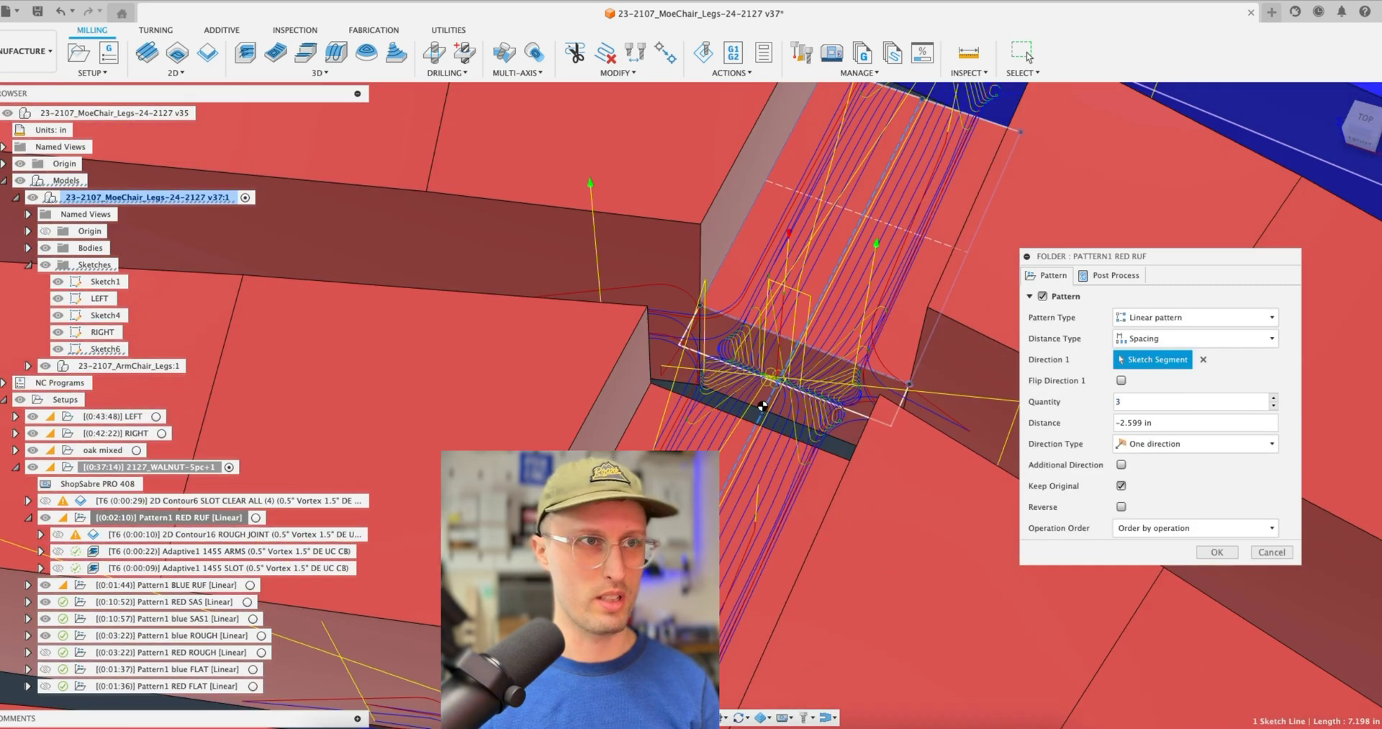
click(44, 518)
scroll(757, 313, down, 10)
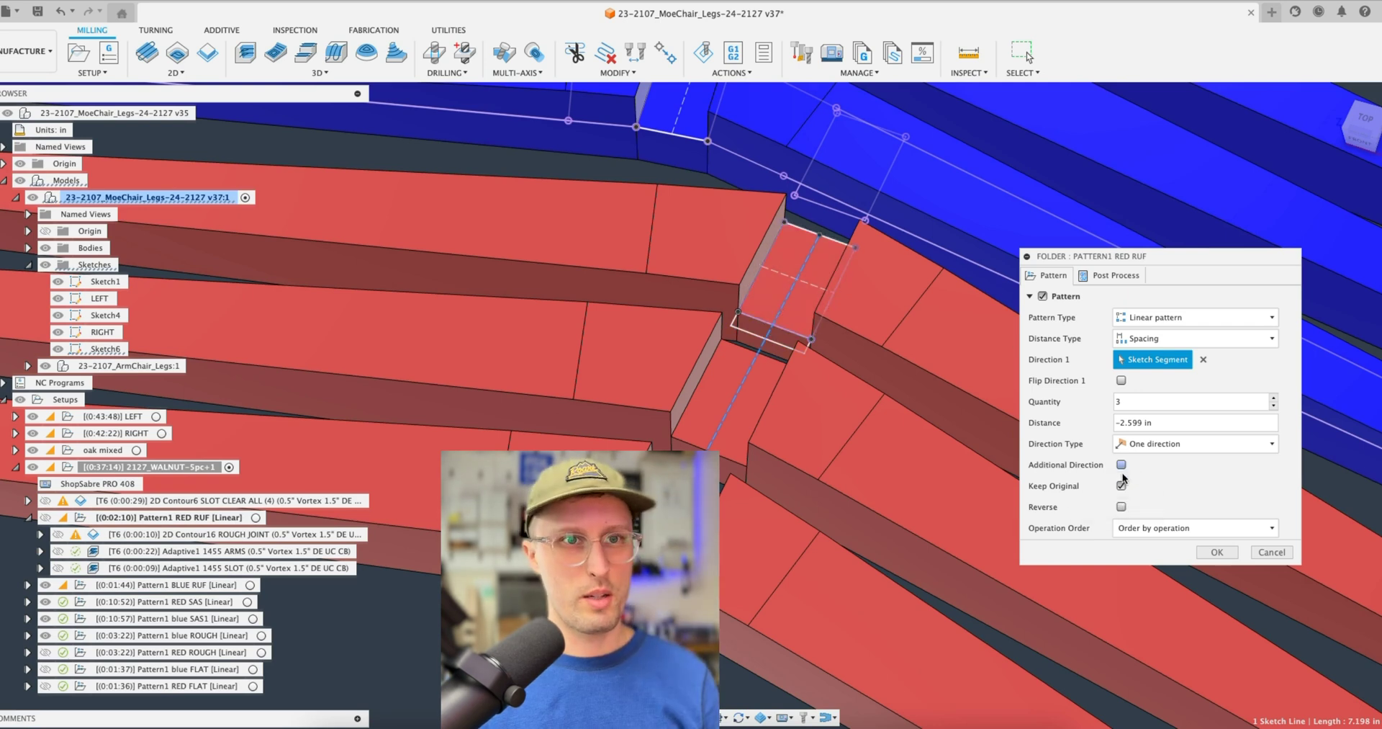
Review the pattern's operation order choices and cancel editing of Pattern1 RED RUF
click(1181, 528)
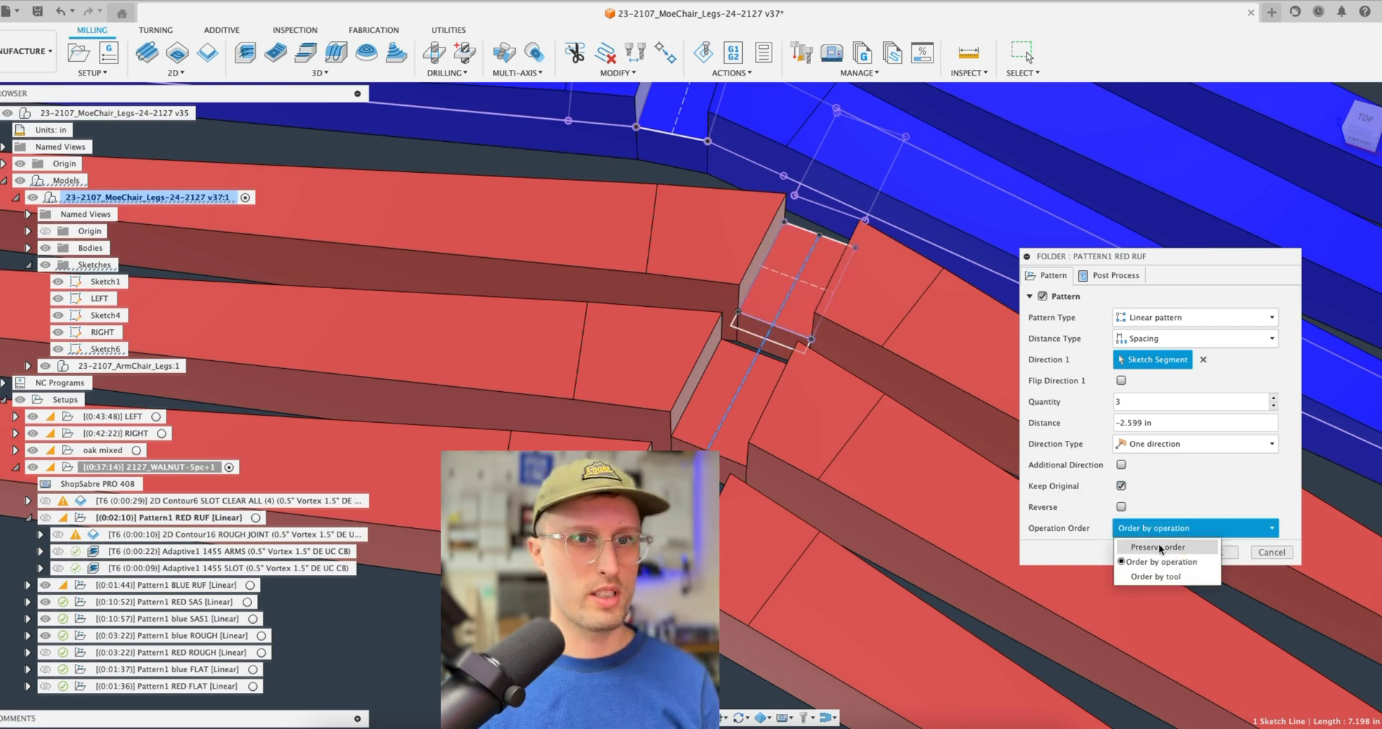
click(1052, 548)
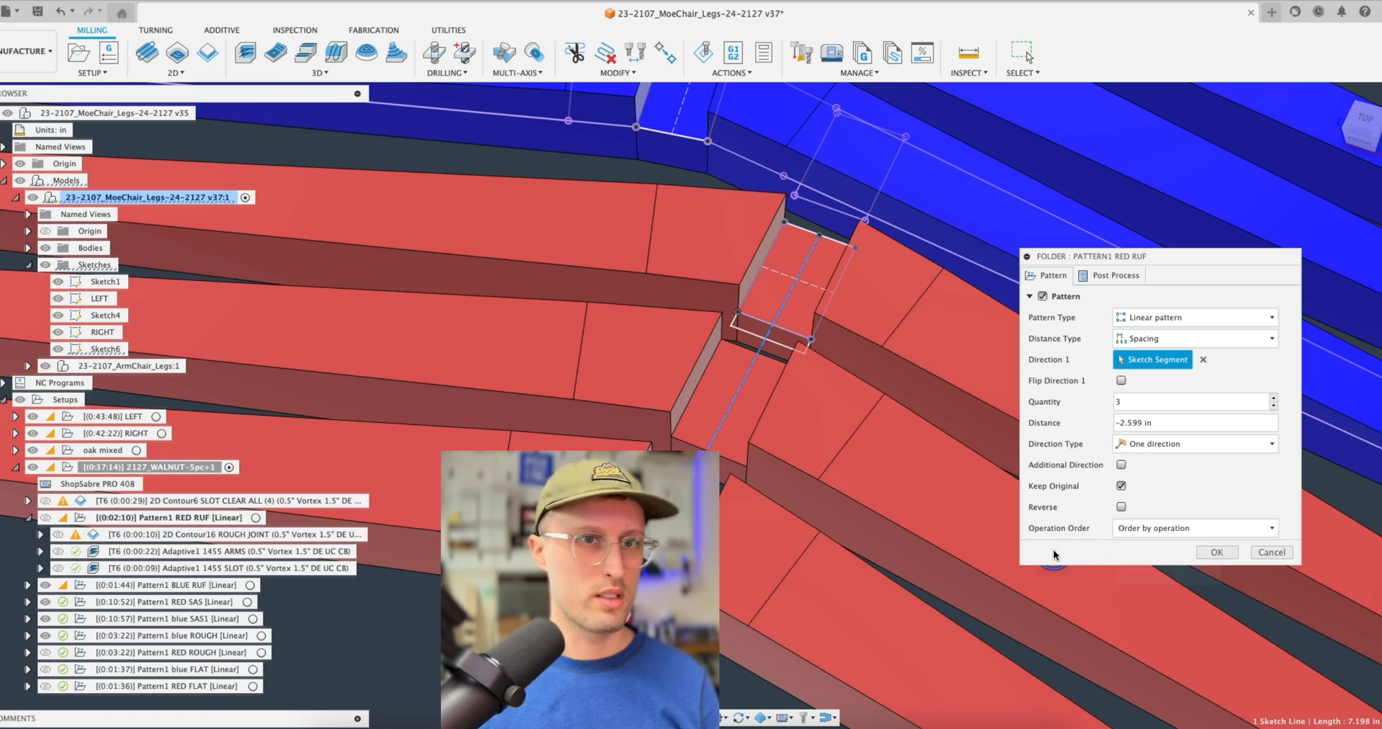
click(1169, 525)
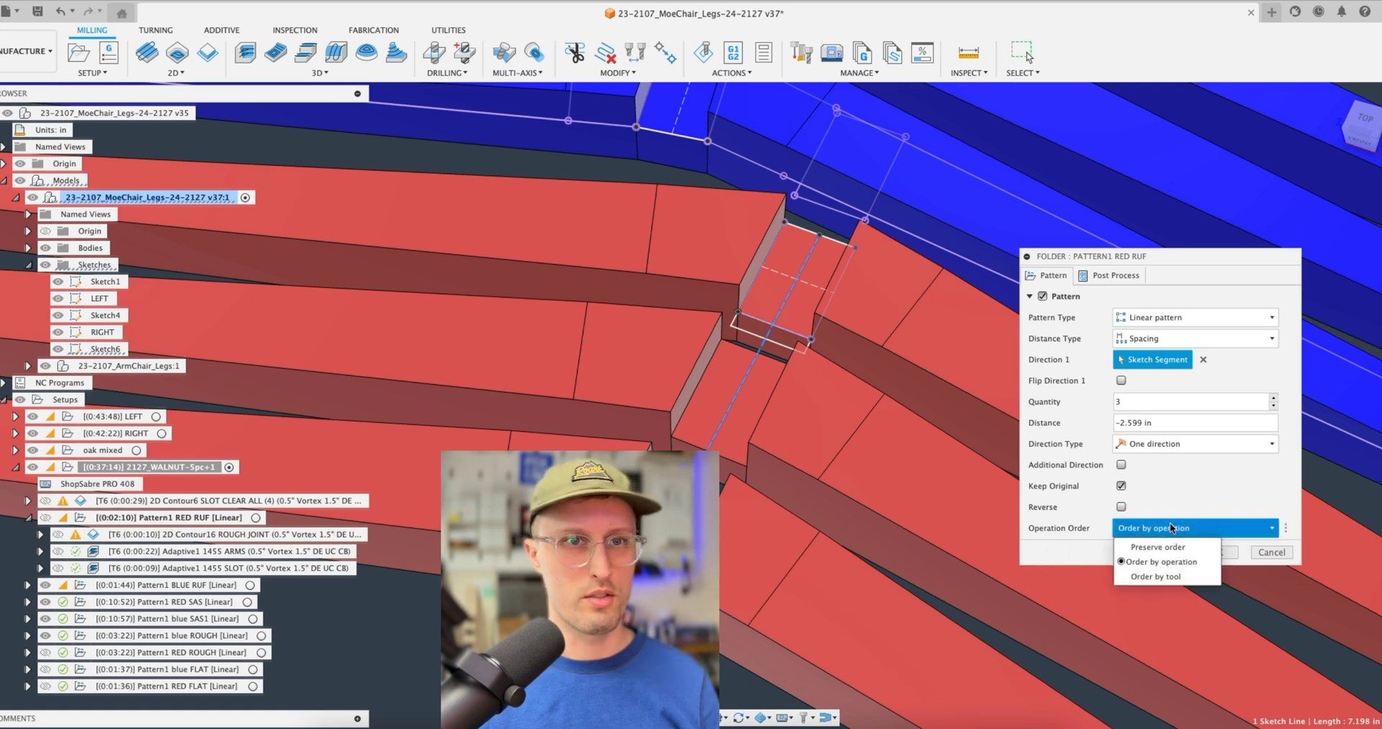
click(1065, 560)
click(1272, 552)
scroll(884, 469, down, 5)
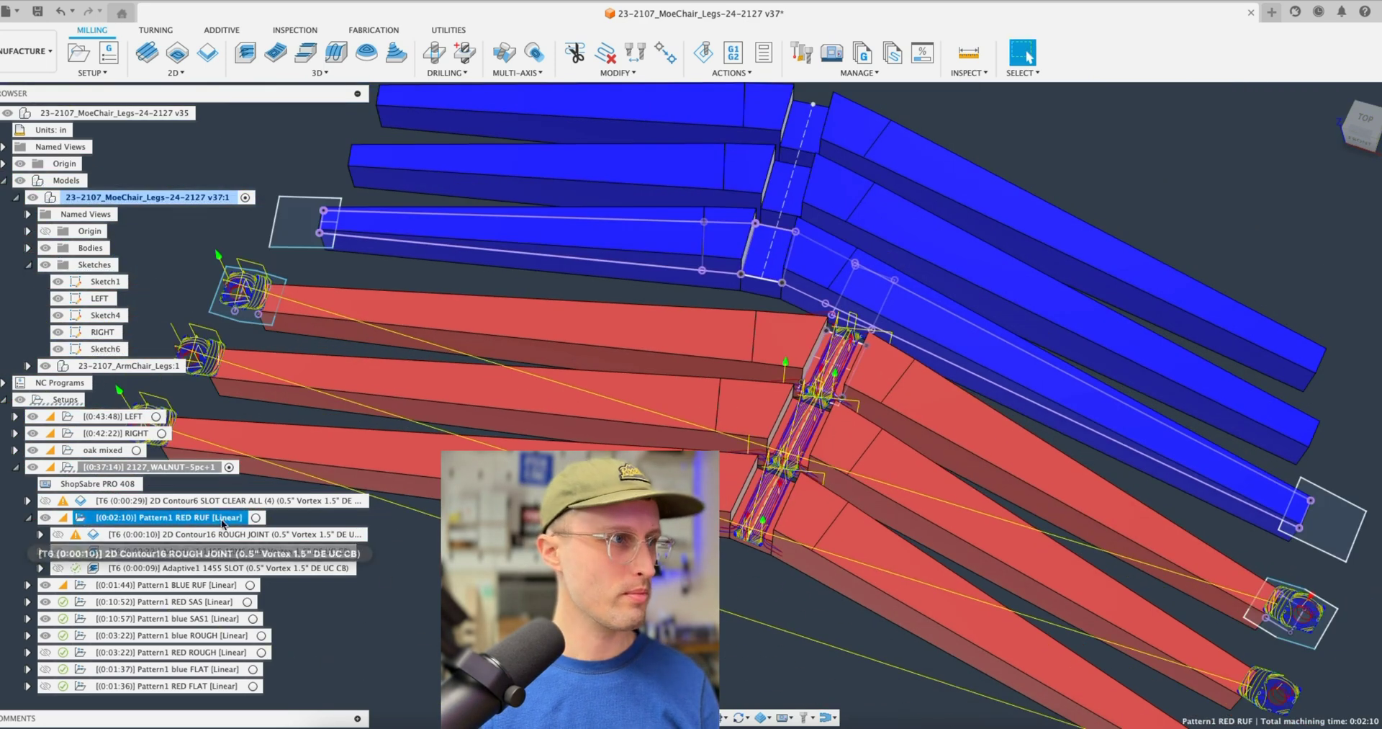
Select 2D Contour16 ROUGH JOINT in Pattern1 RED RUF and examine its toolpath at the red leg joint
scroll(213, 532, down, 1)
click(214, 518)
scroll(778, 412, up, 3)
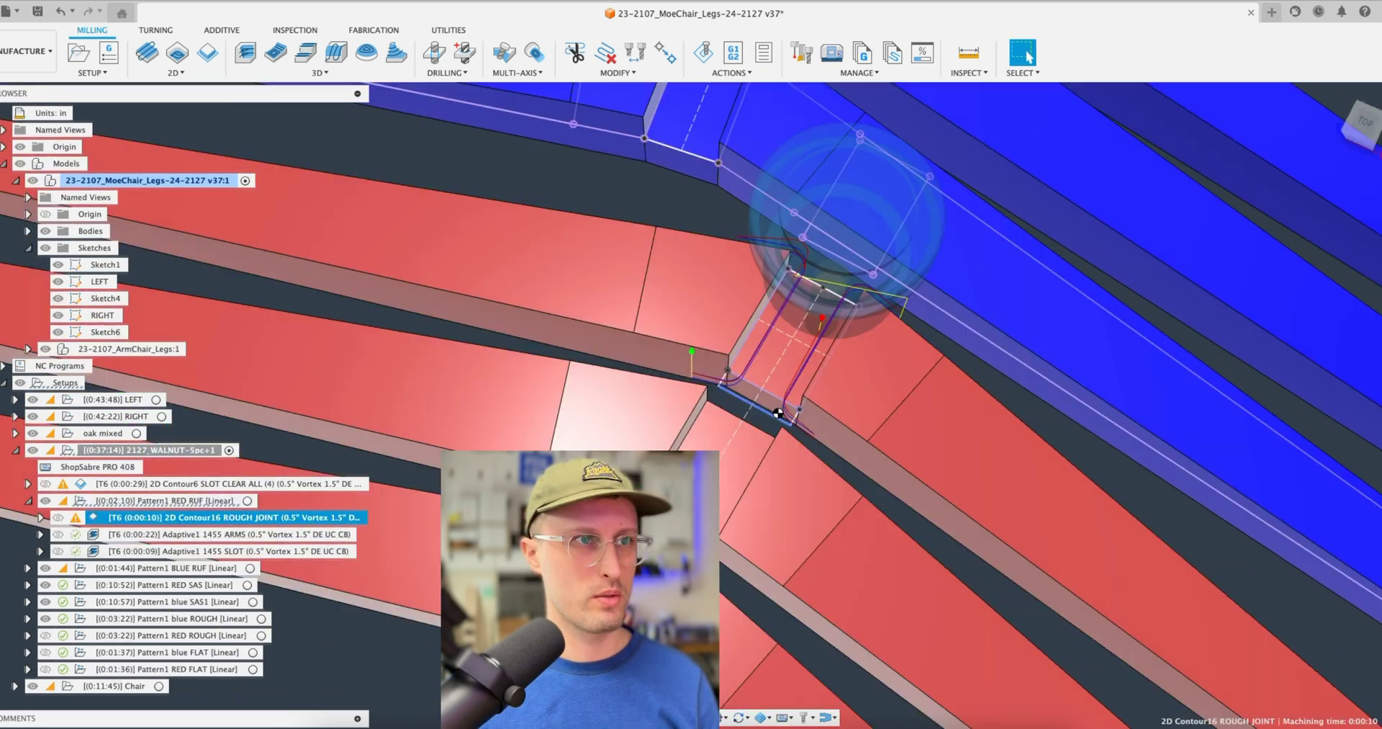
mouse_move(756, 315)
shift+middle_down()
mouse_move(757, 396)
mouse_move(754, 313)
shift+middle_up()
Select Adaptive1 1455 ARMS in Pattern1 RED RUF and examine its toolpaths at both ends of the red leg
click(214, 536)
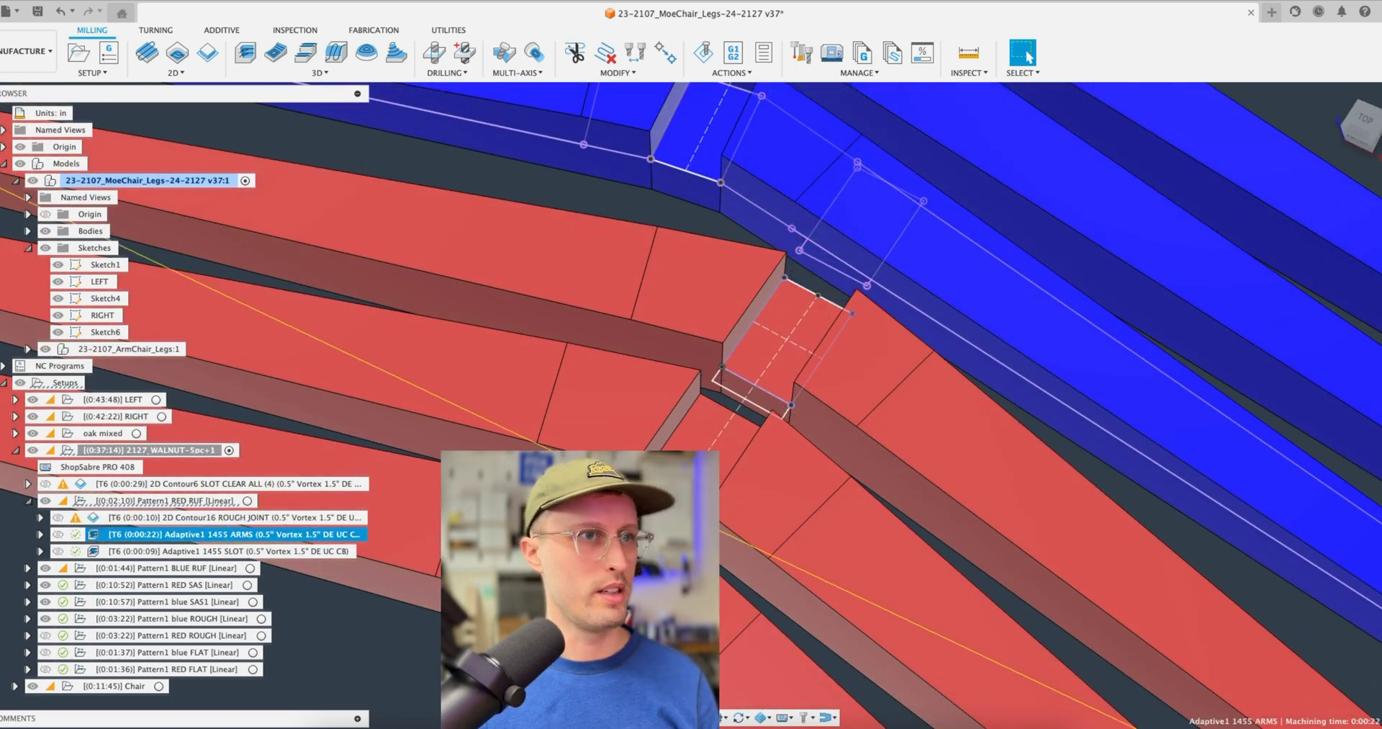
scroll(772, 504, down, 4)
shift+middle_drag(772, 504, 1056, 429)
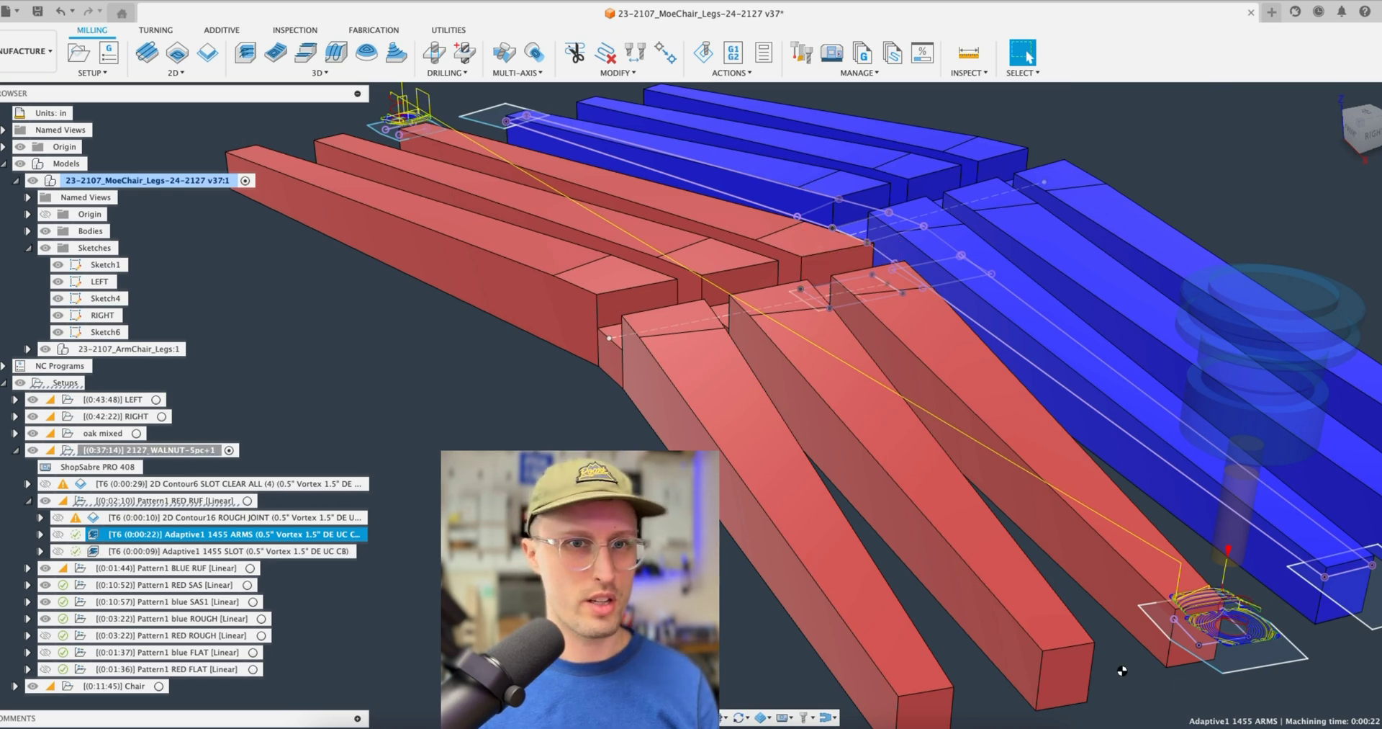
scroll(1289, 652, up, 8)
shift+middle_drag(1168, 445, 1069, 570)
scroll(1147, 459, down, 8)
Select Adaptive1 1455 SLOT in Pattern1 RED RUF and examine its toolpath inside the red leg's joint slot
click(172, 568)
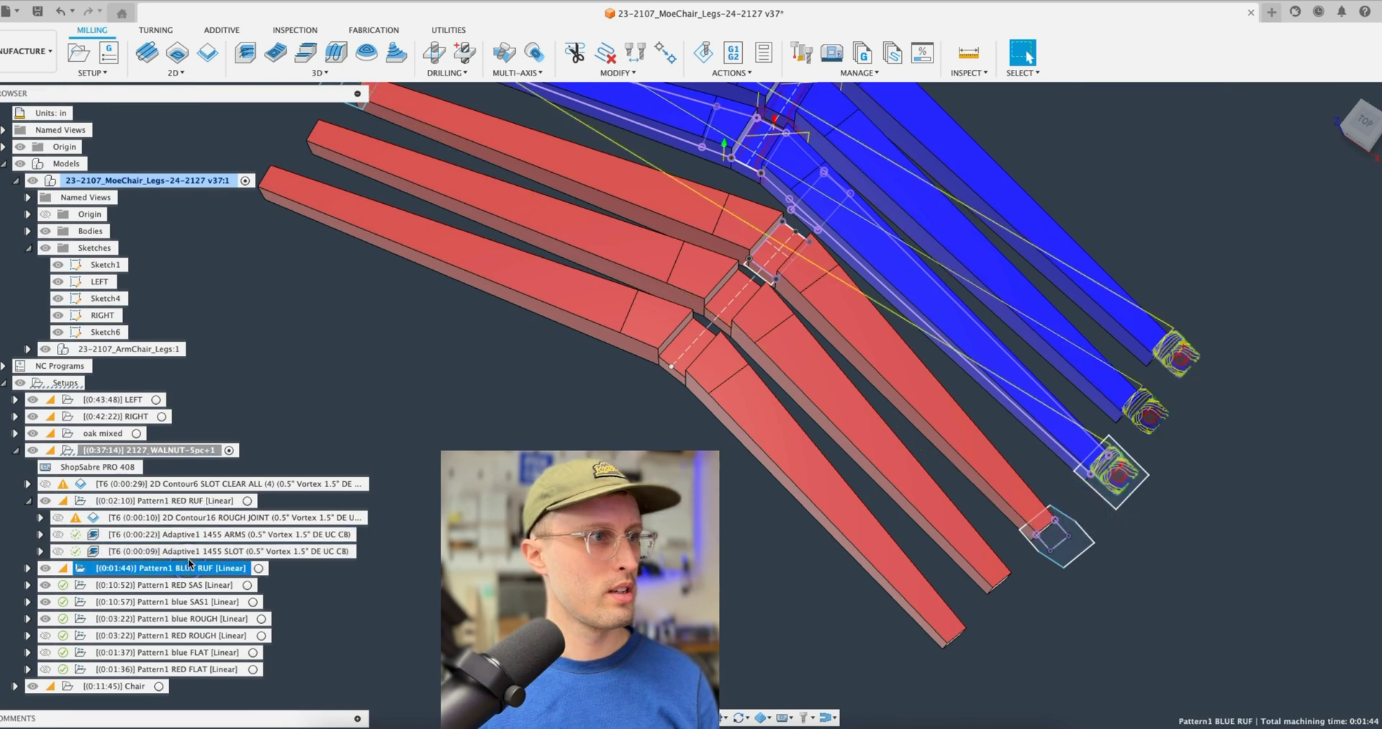
click(173, 552)
scroll(765, 176, up, 6)
scroll(766, 180, up, 6)
mouse_move(776, 248)
shift+middle_down()
mouse_move(784, 266)
mouse_move(798, 242)
shift+middle_up()
scroll(798, 241, down, 8)
shift+middle_drag(680, 318, 673, 296)
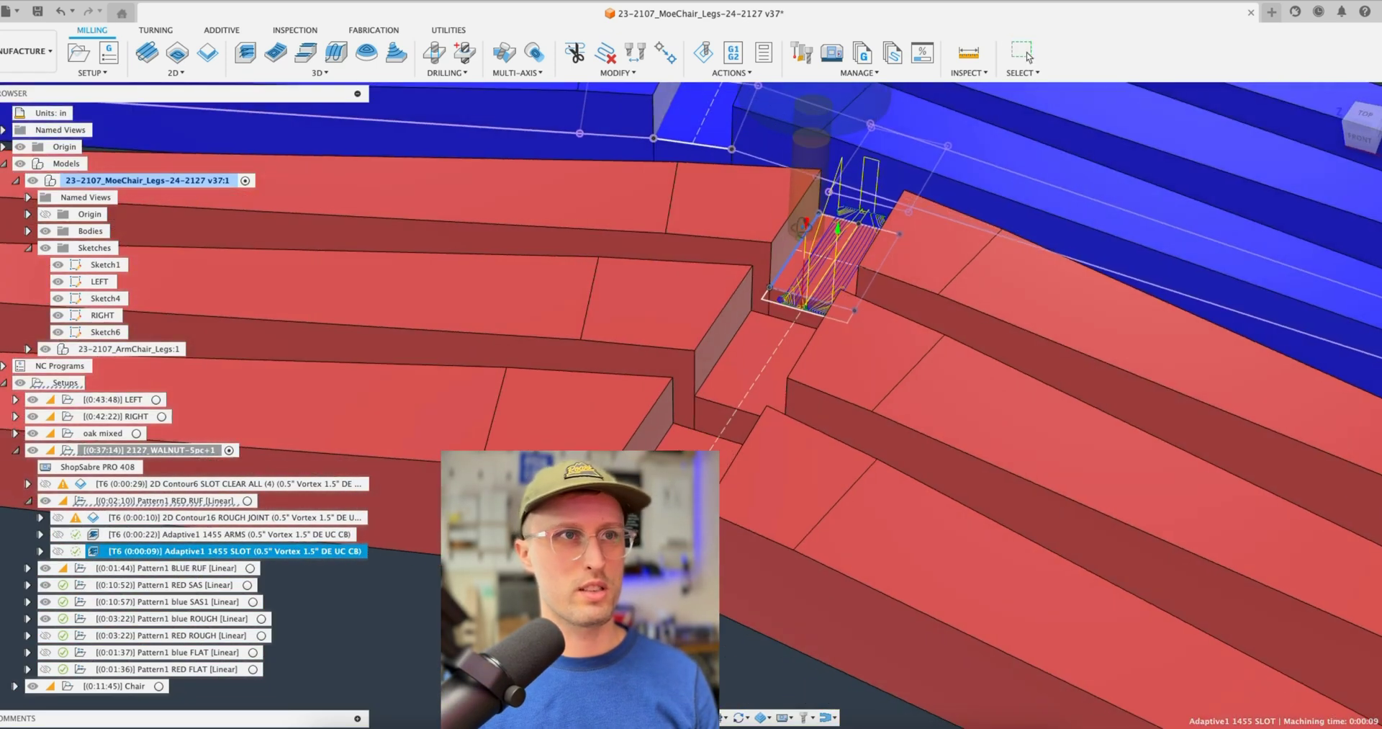
Collapse Pattern1 RED RUF, expand Pattern1 BLUE RUF and examine its patterned toolpaths across the blue legs
click(28, 502)
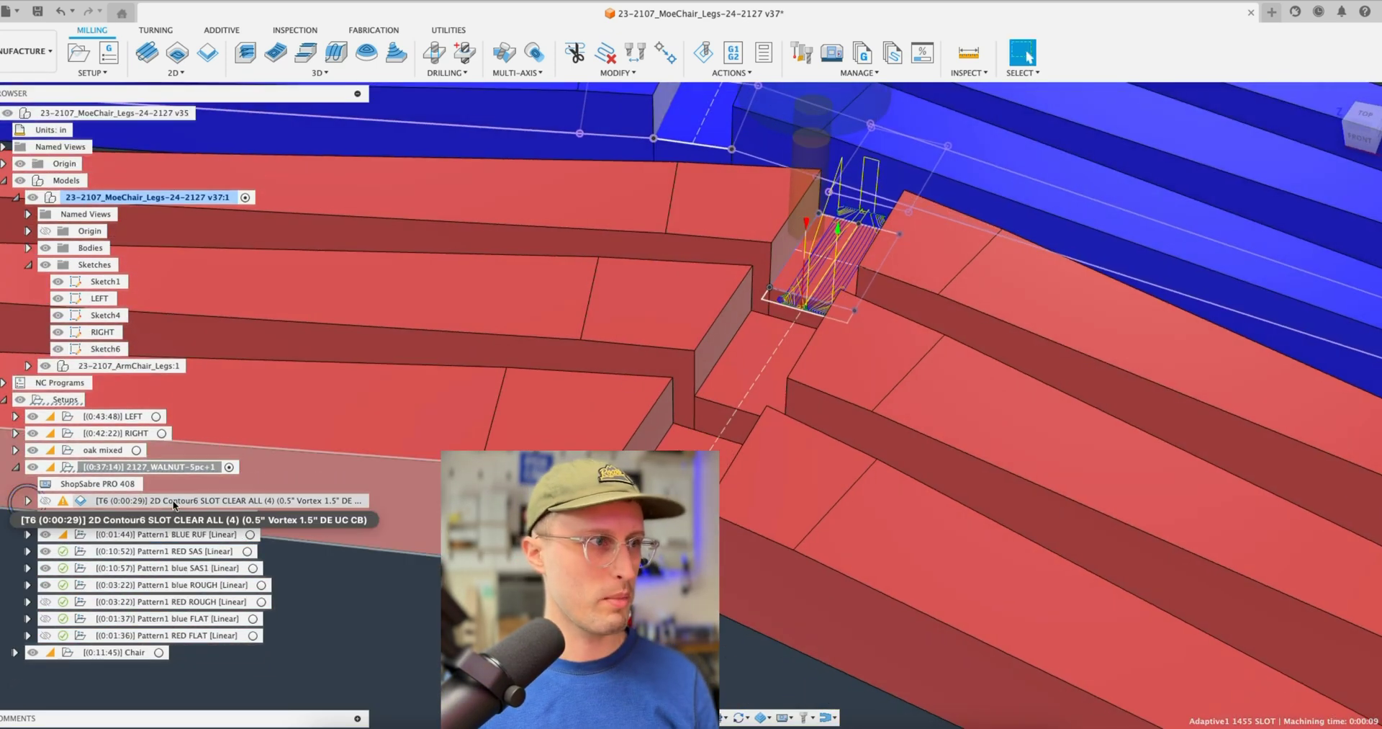
click(22, 537)
click(27, 533)
scroll(914, 464, down, 8)
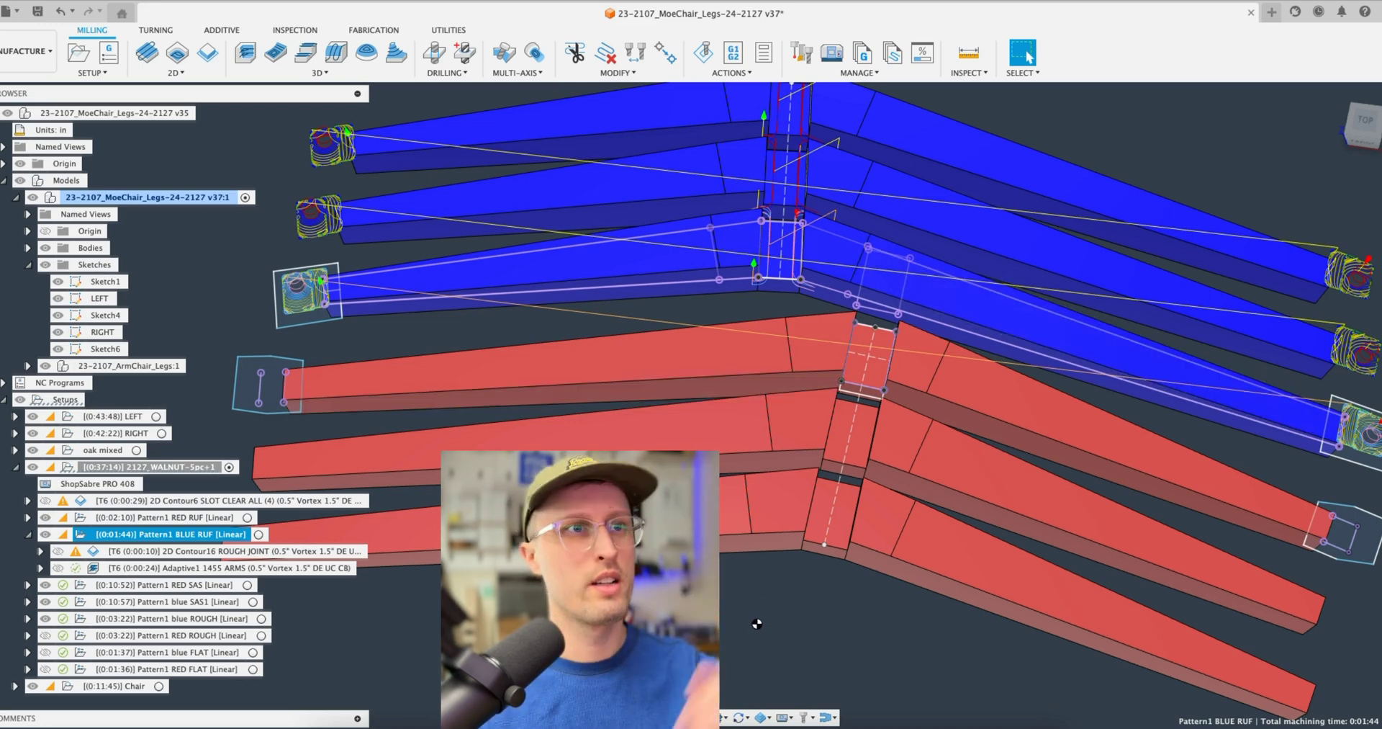
scroll(843, 320, down, 5)
scroll(844, 319, up, 5)
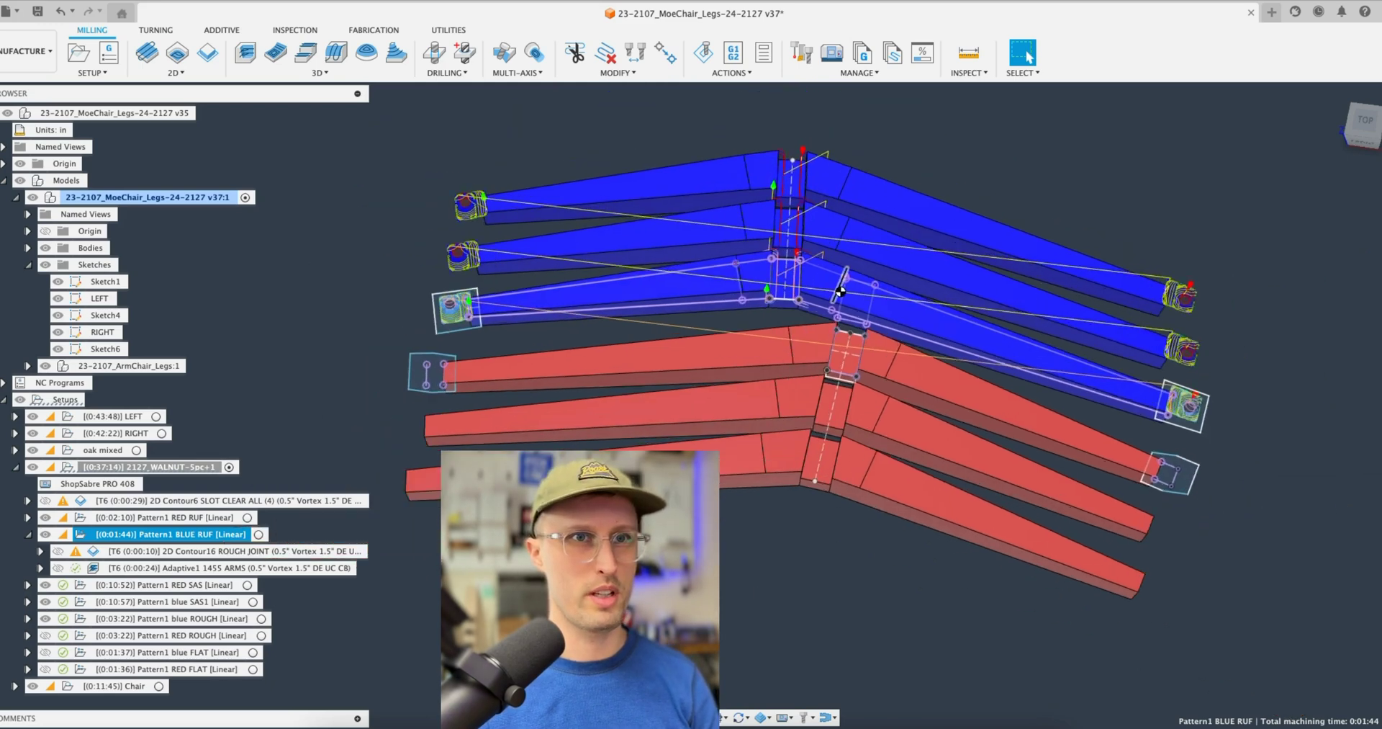
scroll(844, 318, down, 4)
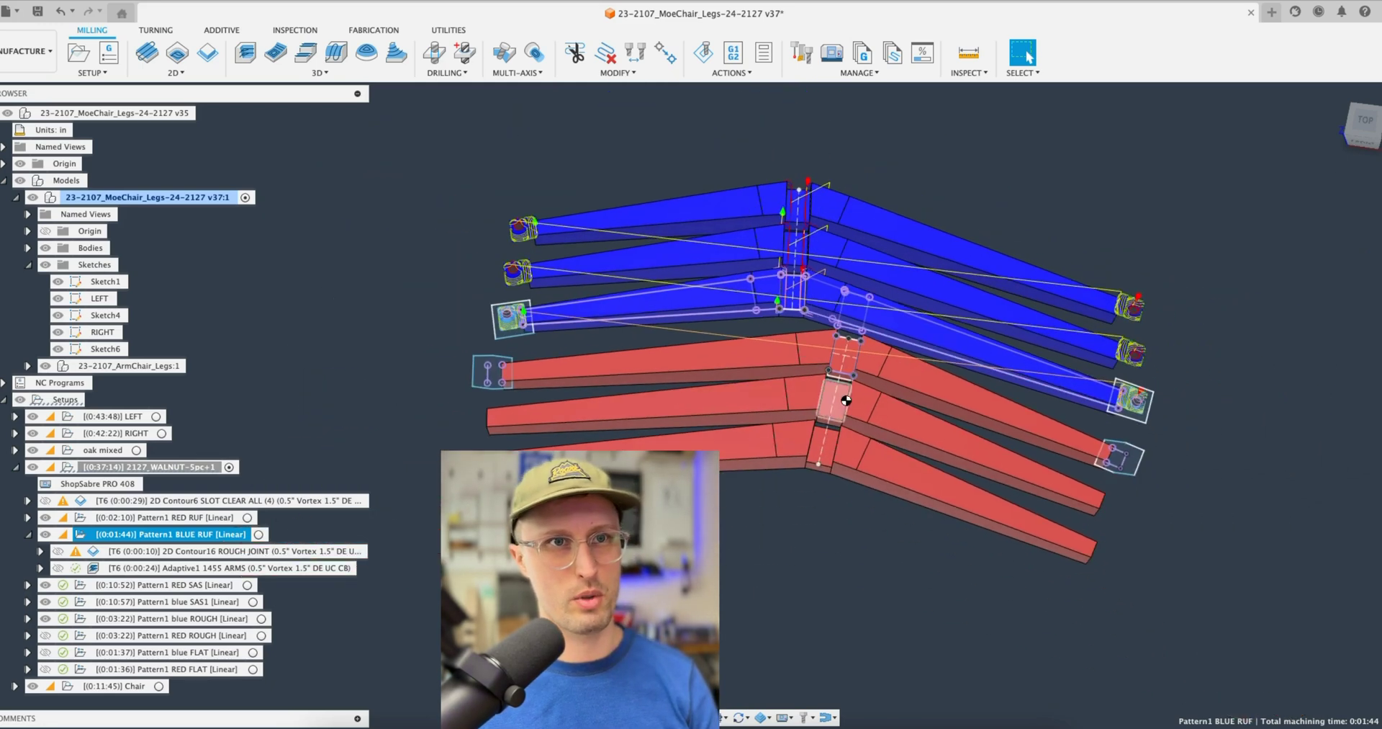
View the 2D Contour16 ROUGH JOINT and Adaptive1 1455 ARMS toolpaths in Pattern1 BLUE RUF, and collapse the folder
click(205, 550)
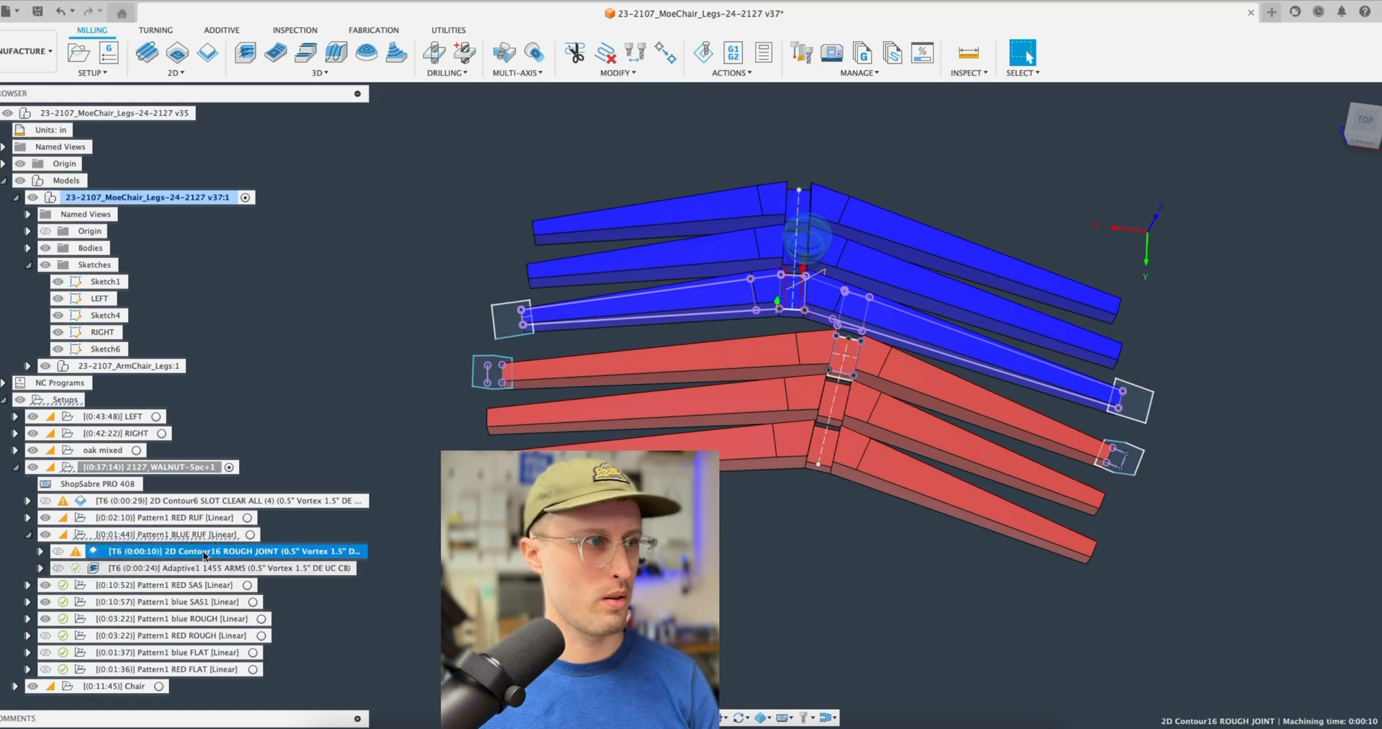
click(246, 568)
click(28, 534)
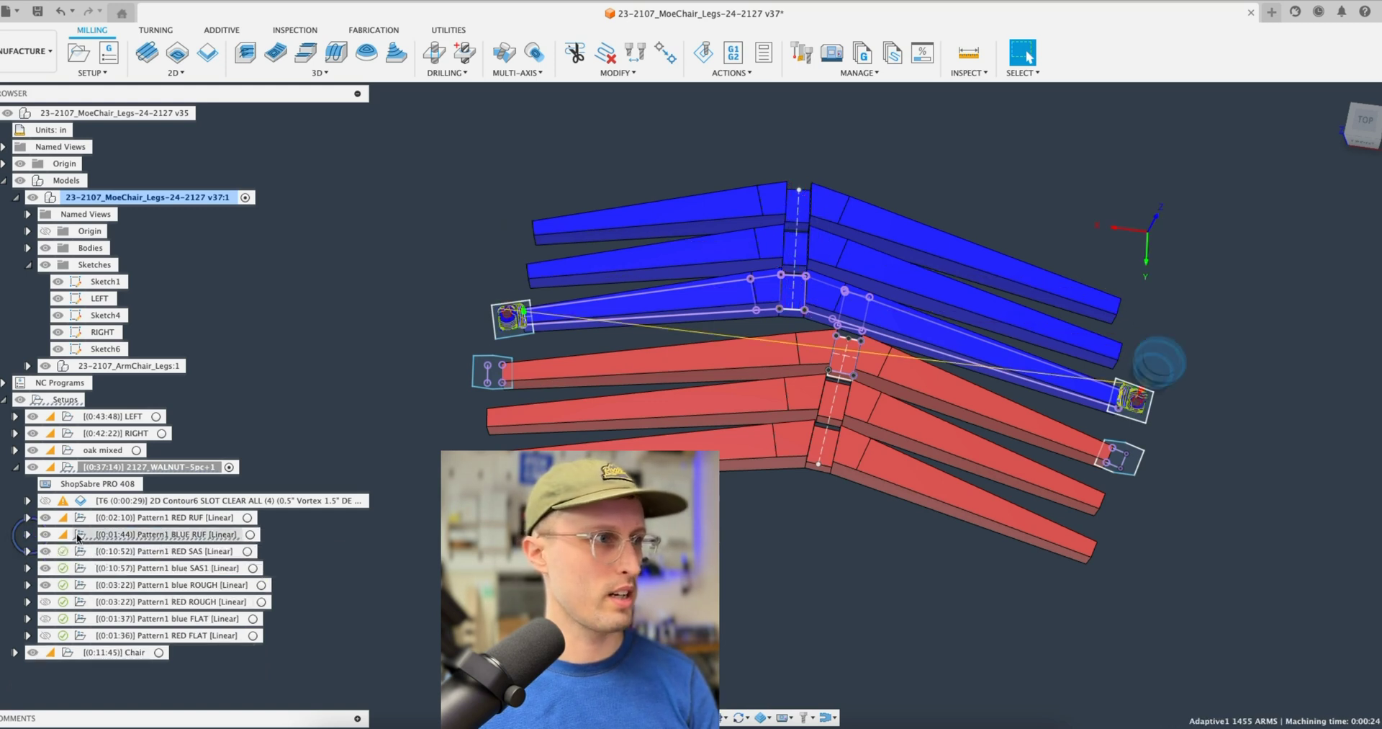
Open Pattern1 BLUE RUF for editing, inspect its quantity expression and cancel without making changes
right_click(189, 538)
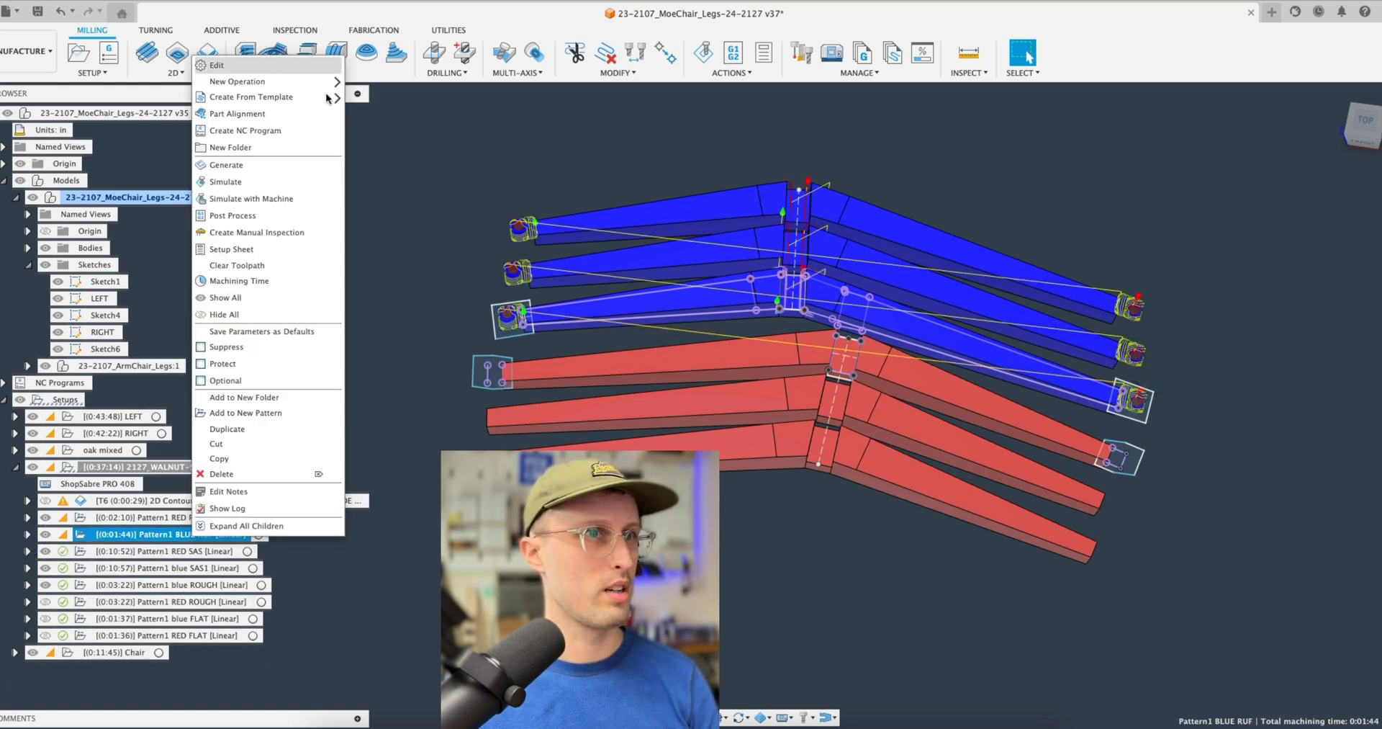
click(216, 65)
click(1309, 414)
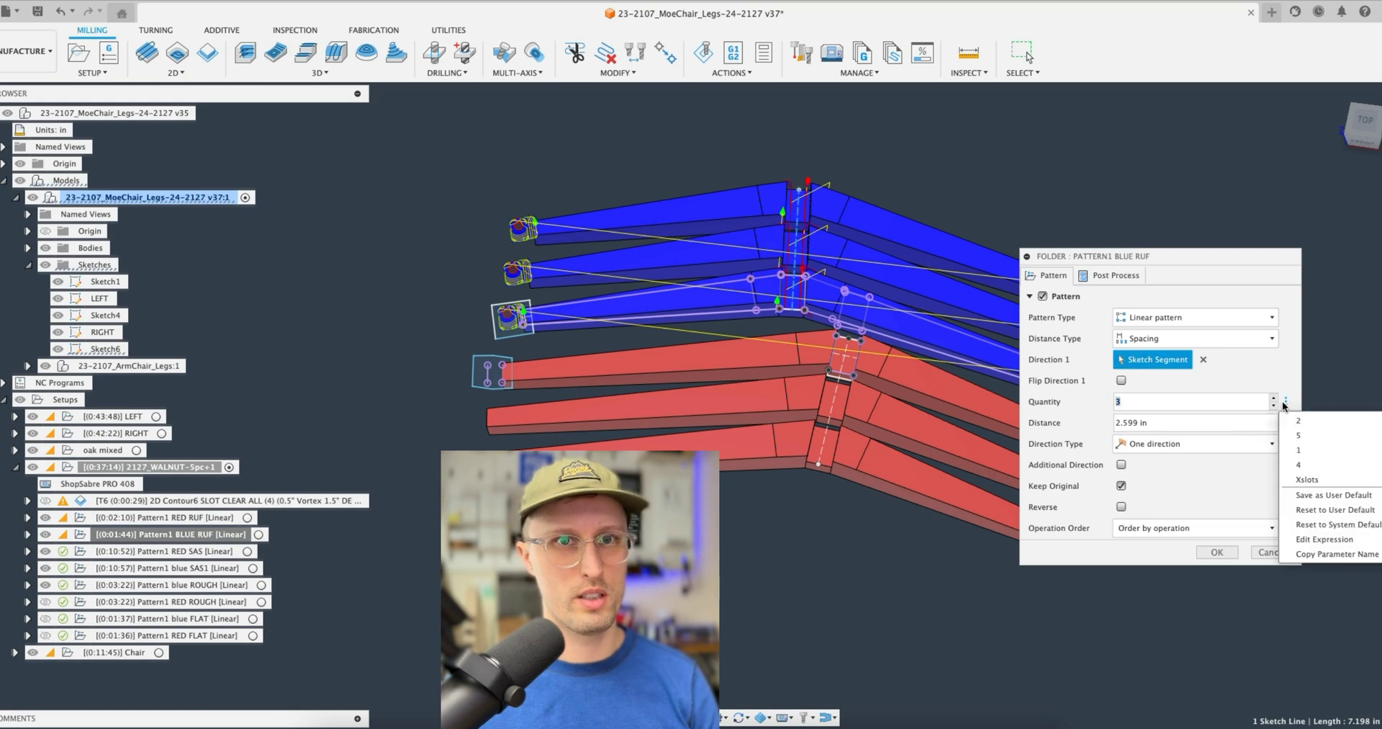
click(1317, 541)
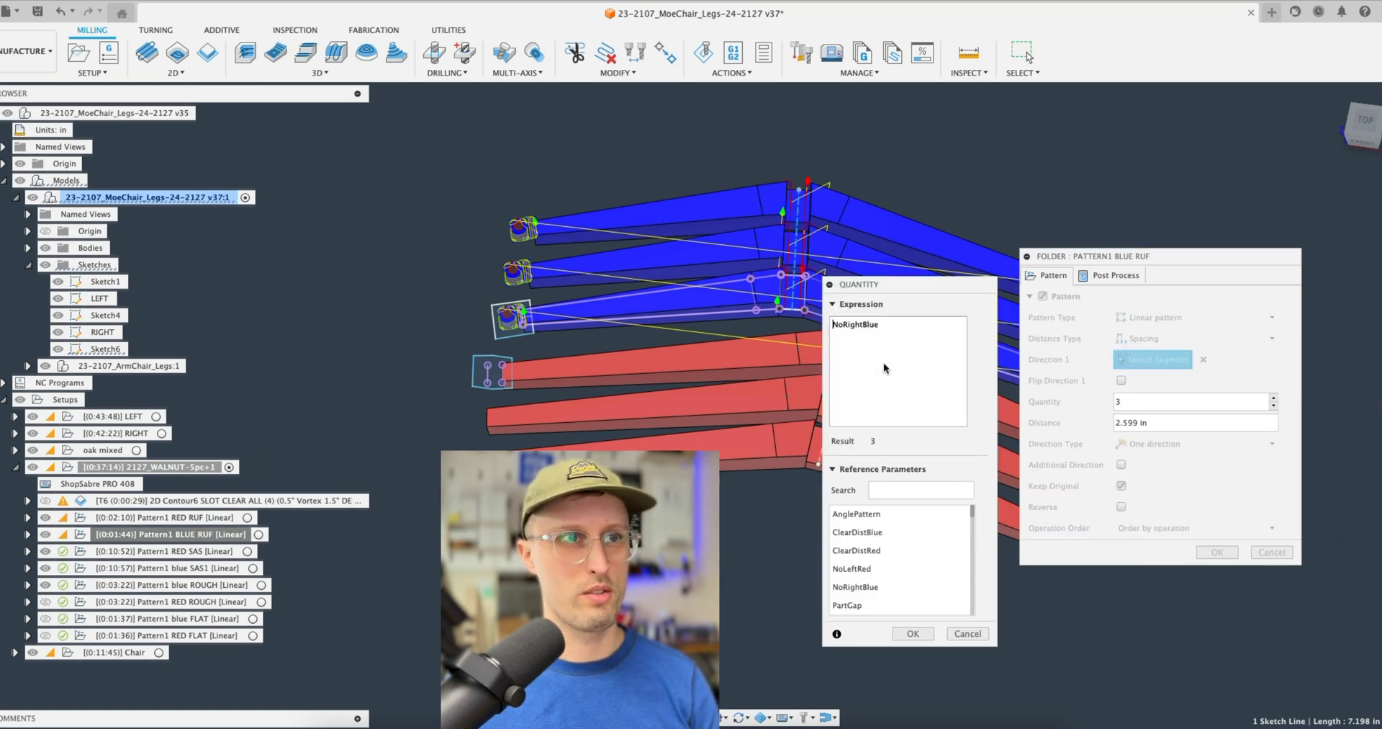
click(968, 633)
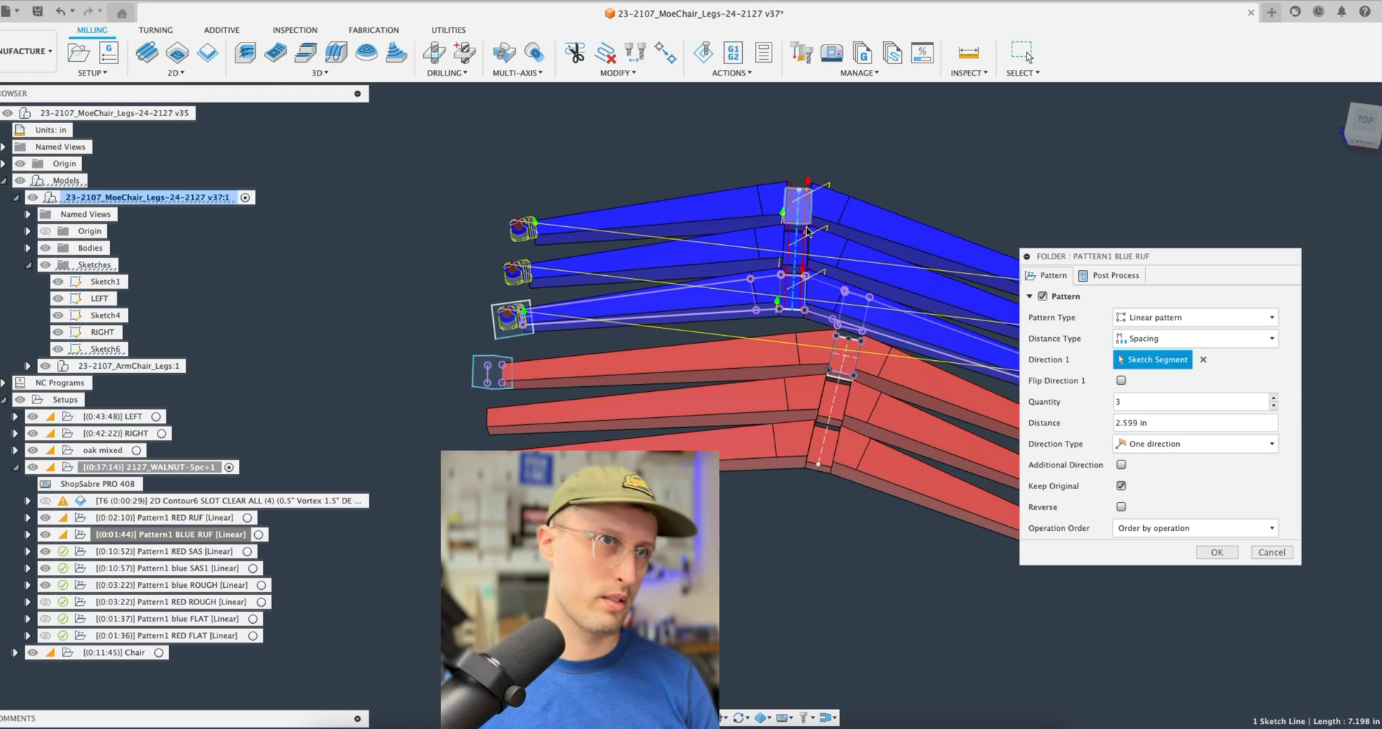
click(1269, 551)
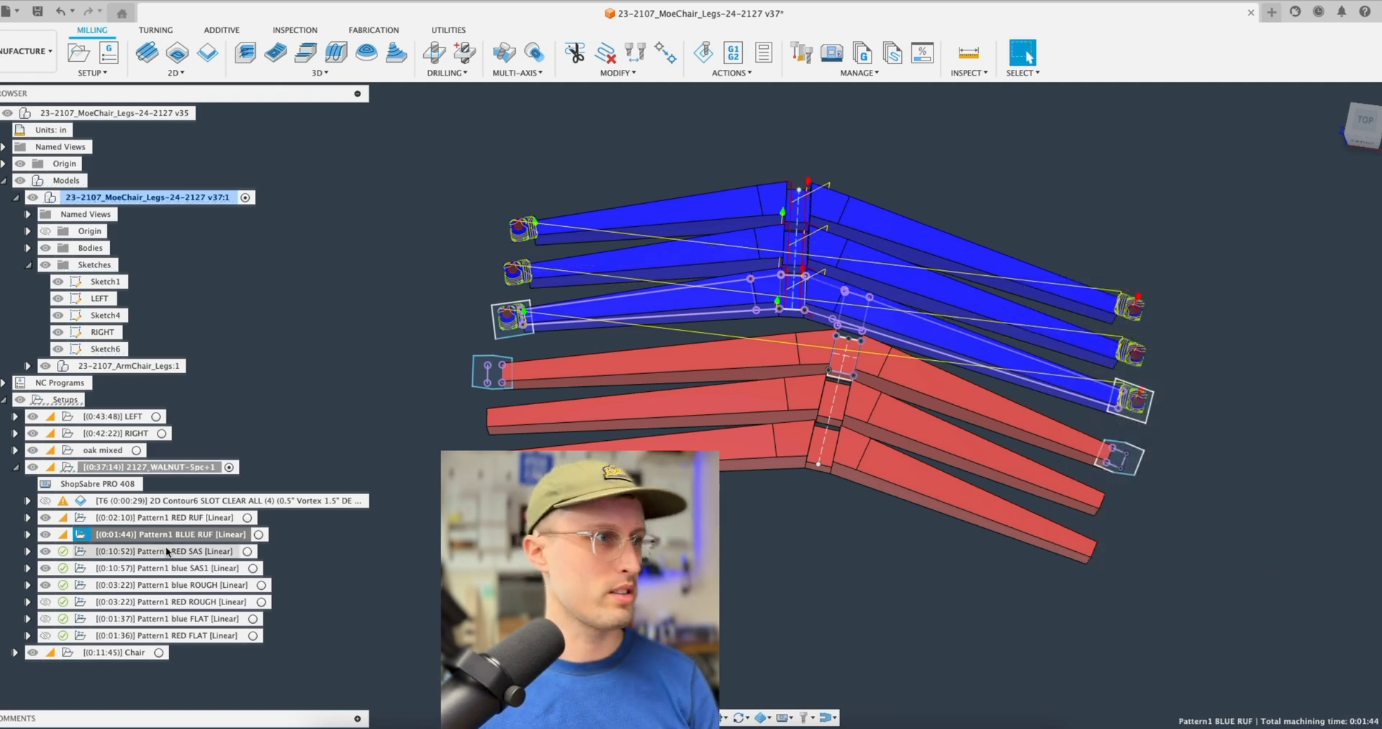
View the Pattern1 RED SAS and Pattern1 blue SAS1 toolpaths, and select the Steep / Shallow operation inside Pattern1 RED SAS
click(196, 552)
click(202, 568)
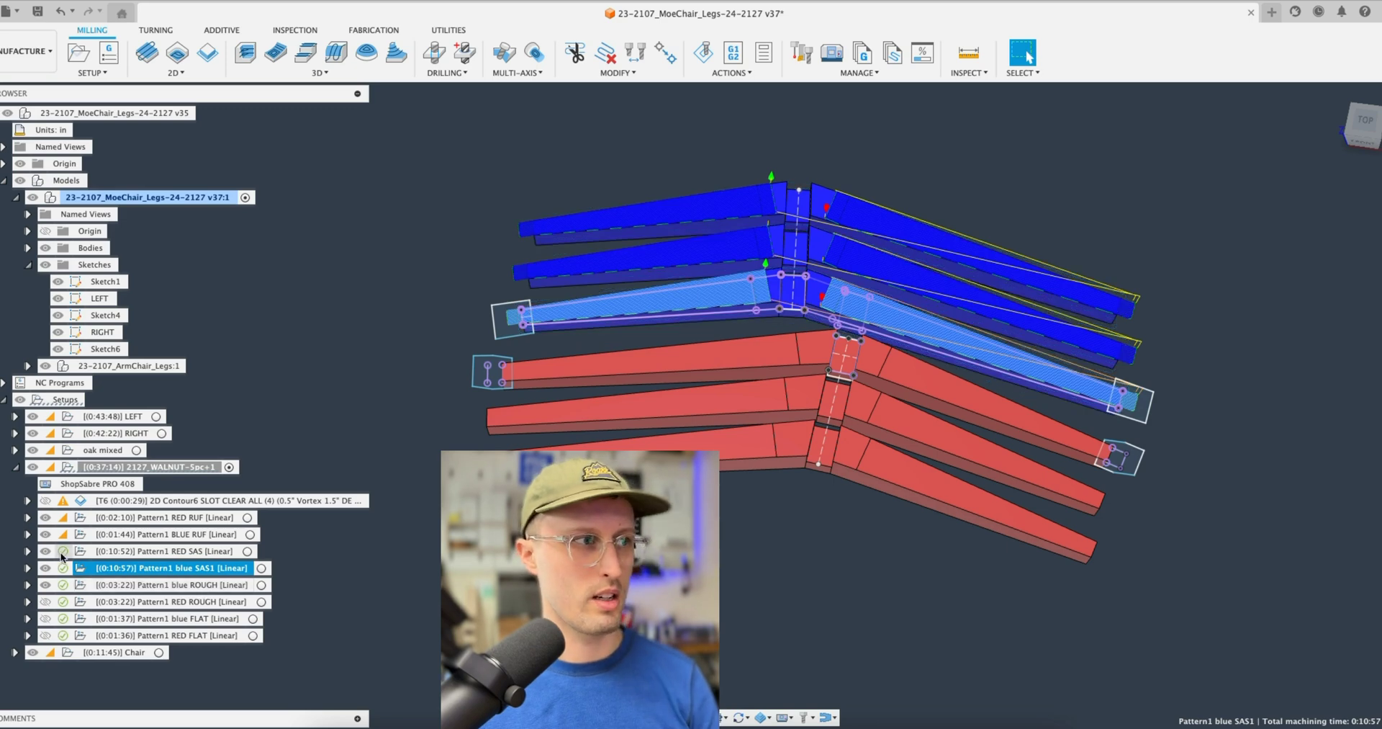
click(27, 550)
click(167, 568)
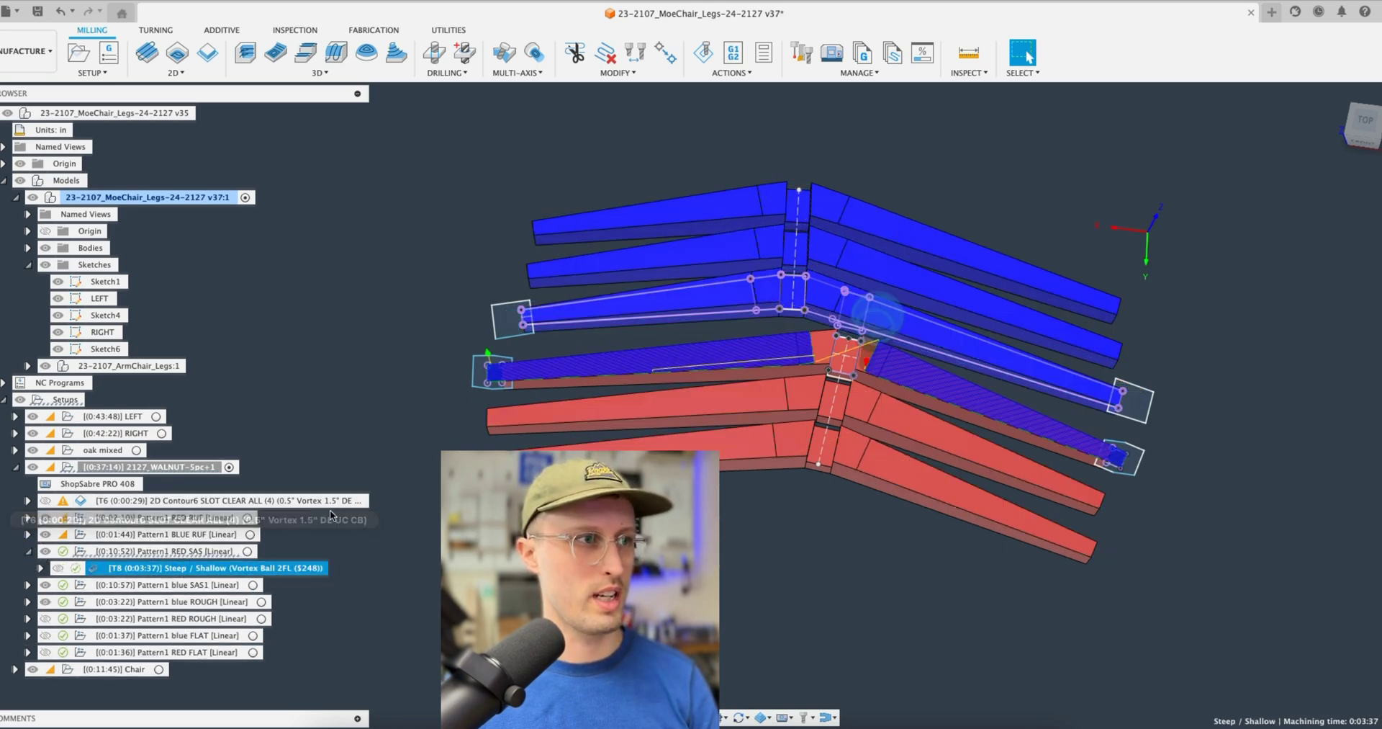
Open the Steep / Shallow operation in Pattern1 RED SAS for editing and reposition its settings dialog
right_click(203, 571)
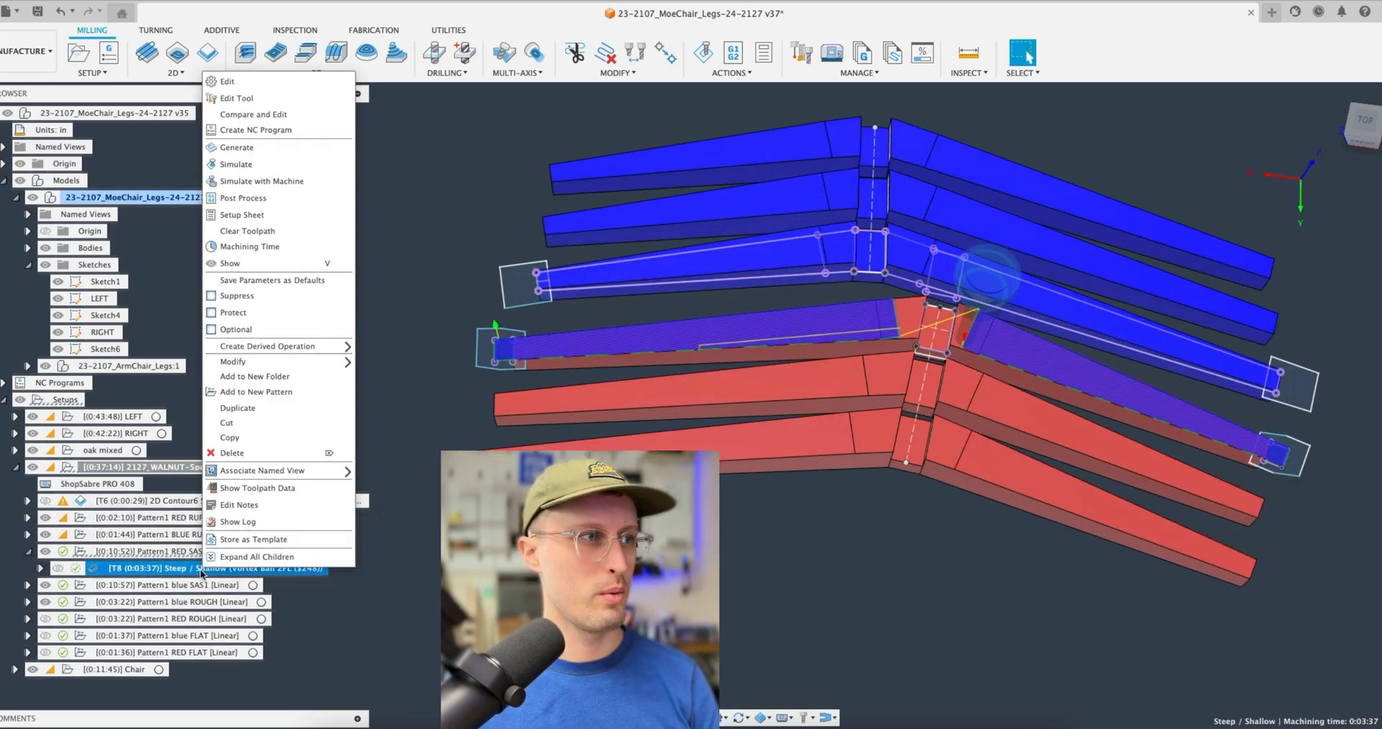
click(229, 82)
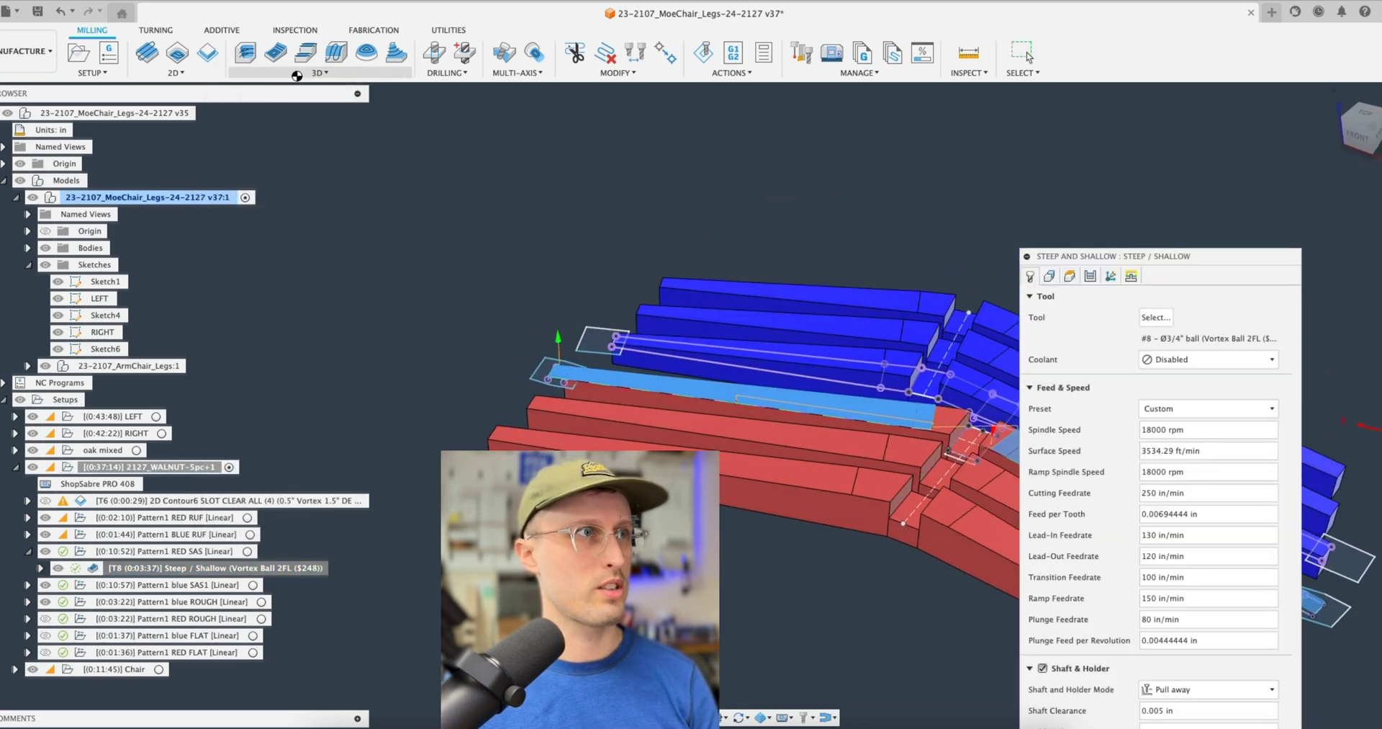
click(297, 72)
click(517, 73)
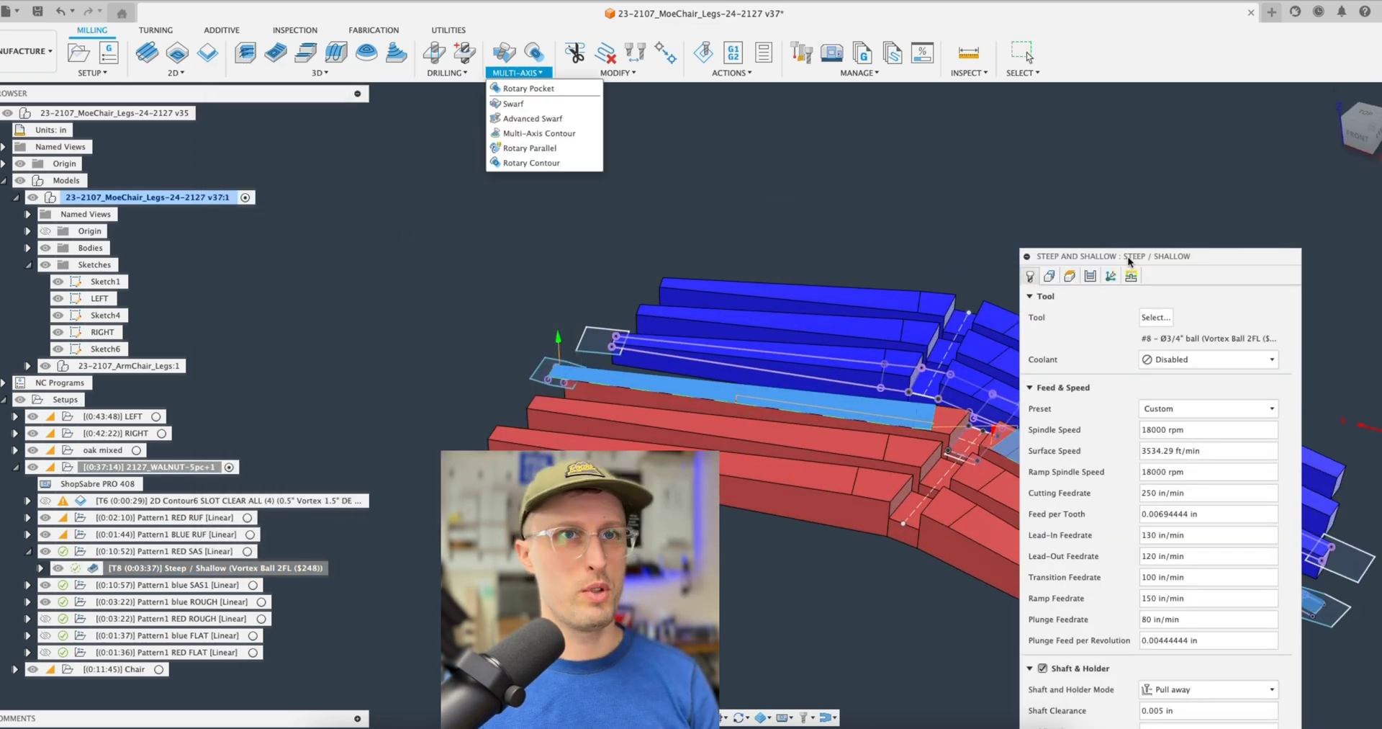
drag(1129, 261, 1196, 127)
Review the Steep / Shallow operation's geometry, heights and passes settings, and look up Steep and Shallow among the 3D milling strategies
click(1116, 141)
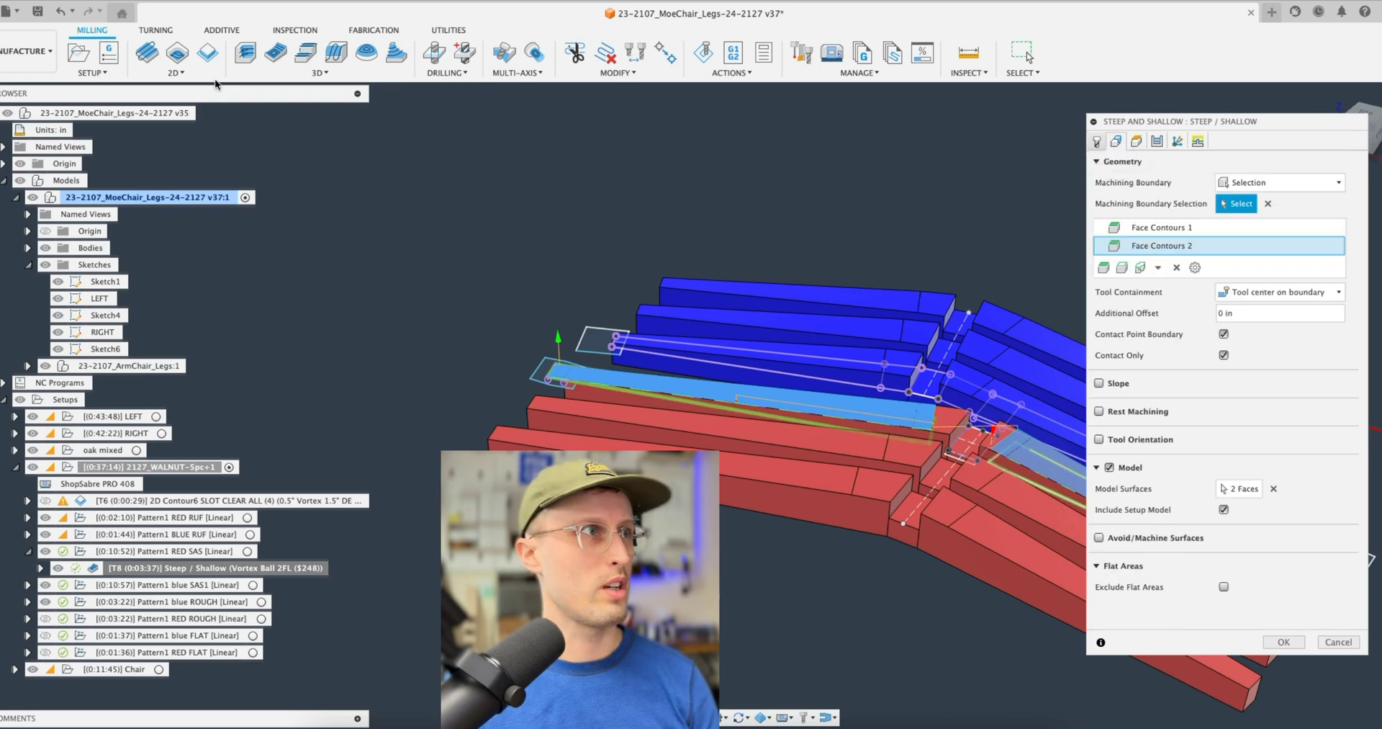
click(1136, 141)
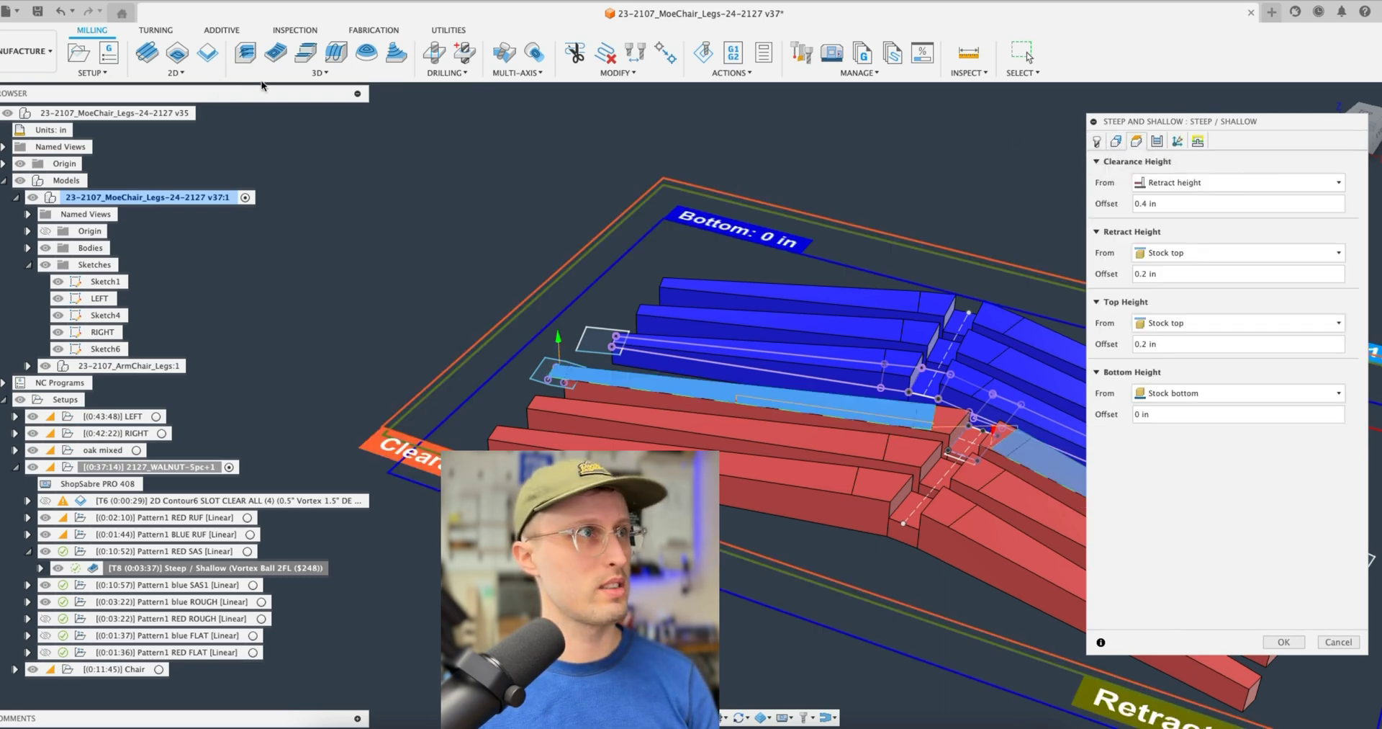
click(318, 73)
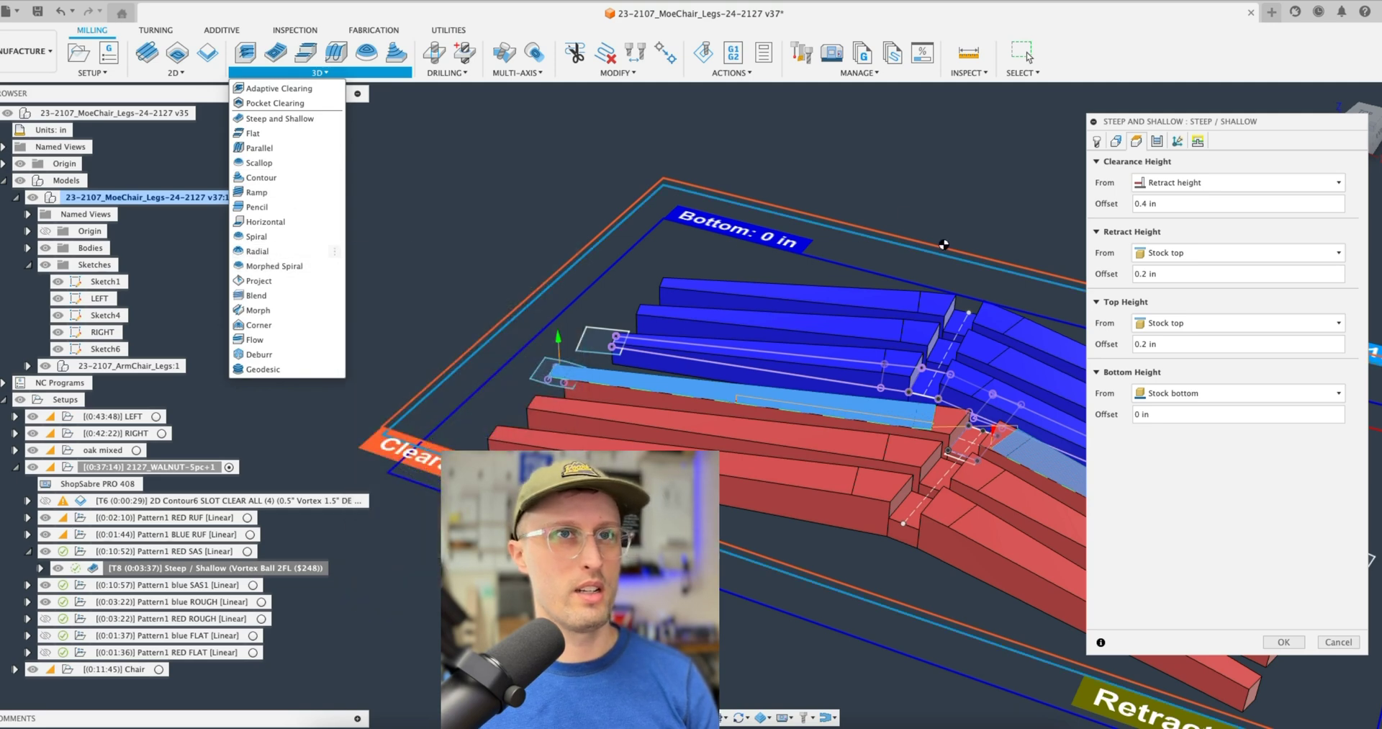
click(1115, 142)
click(1156, 145)
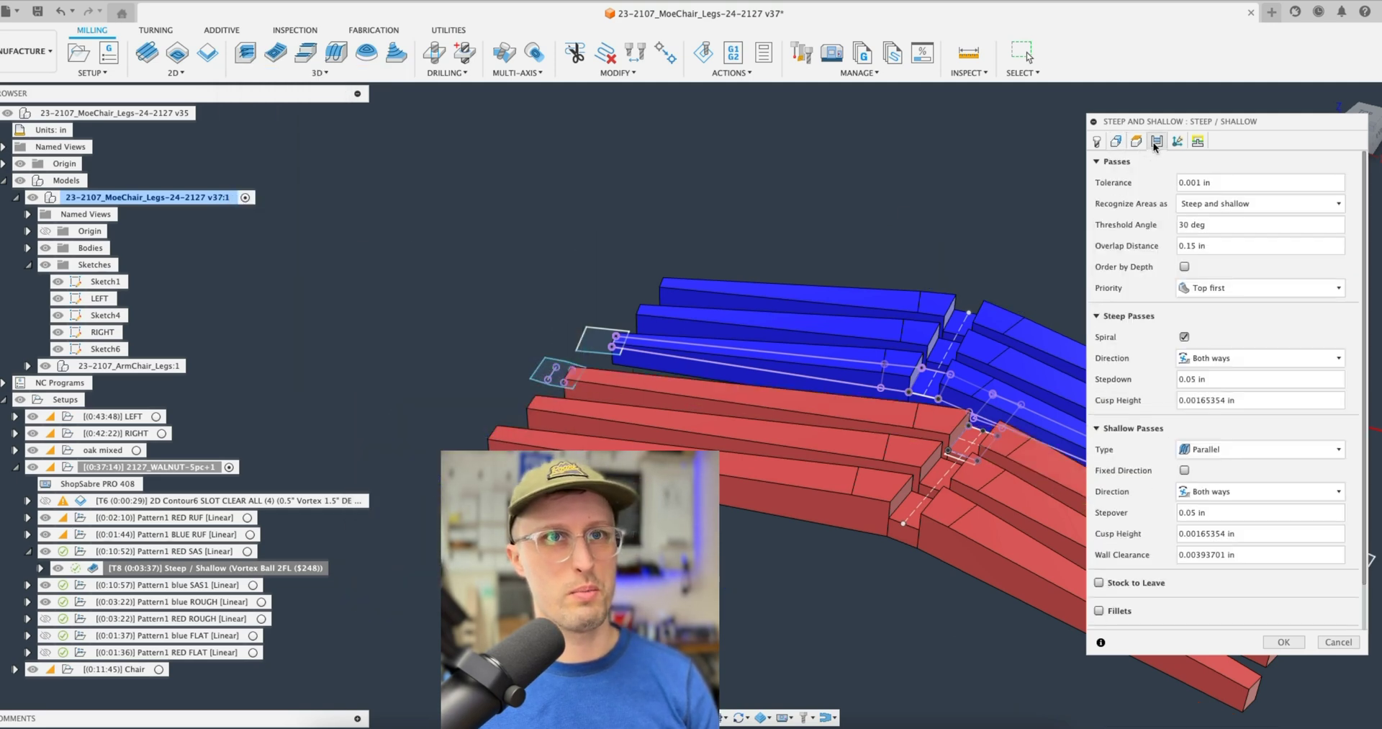
Examine the Steep / Shallow toolpath's parallel passes on the red leg's top faces and beside the joint
scroll(738, 474, up, 3)
shift+middle_drag(739, 475, 709, 461)
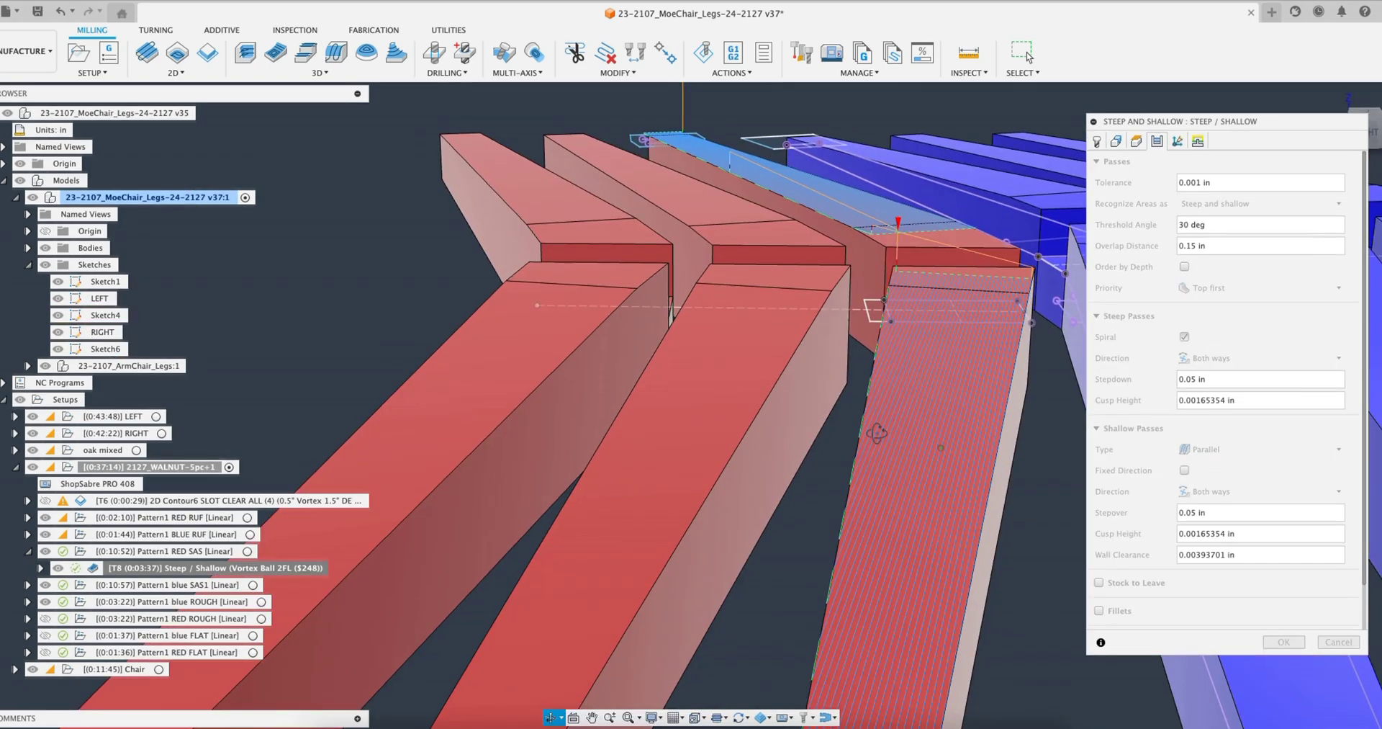
shift+middle_drag(876, 432, 651, 469)
scroll(472, 535, down, 10)
scroll(640, 448, up, 8)
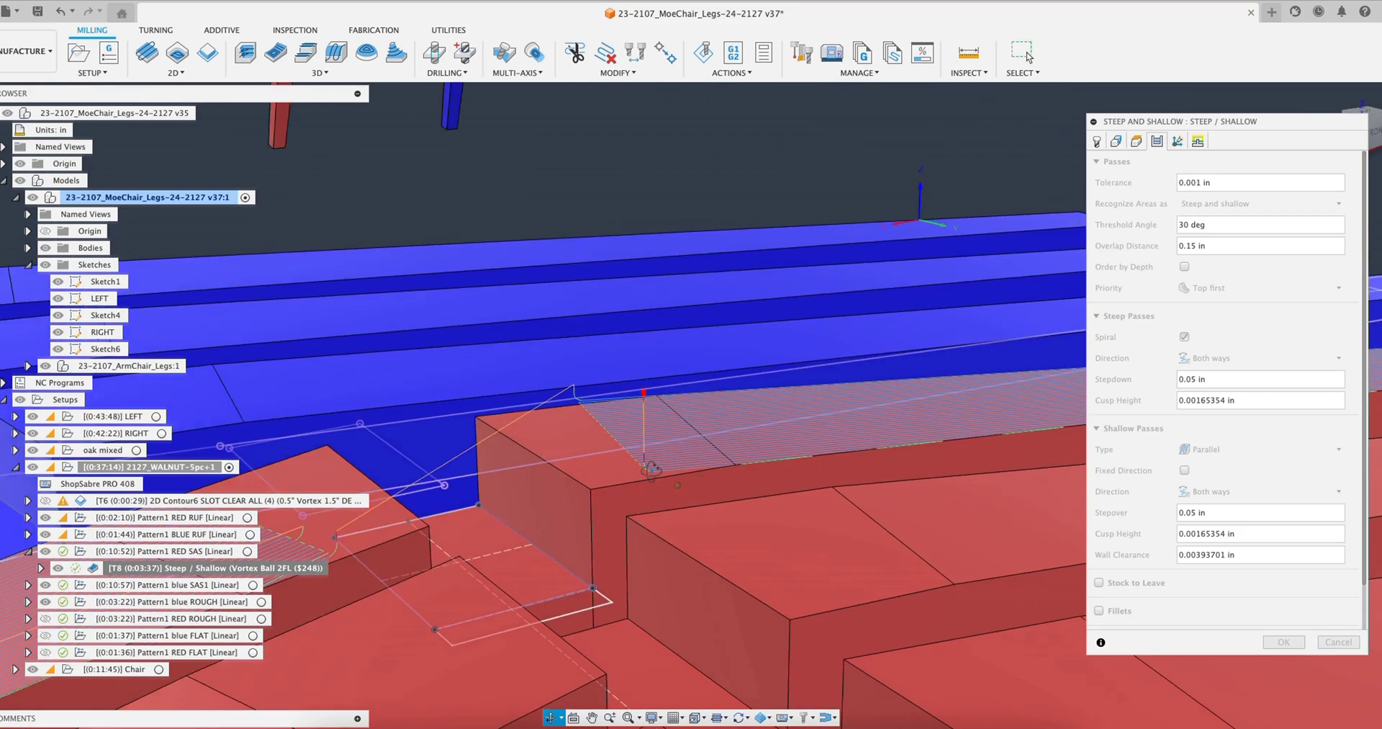
Examine the Steep / Shallow toolpath along the red leg down to its foot end, and close the operation settings without changes
scroll(651, 469, down, 2)
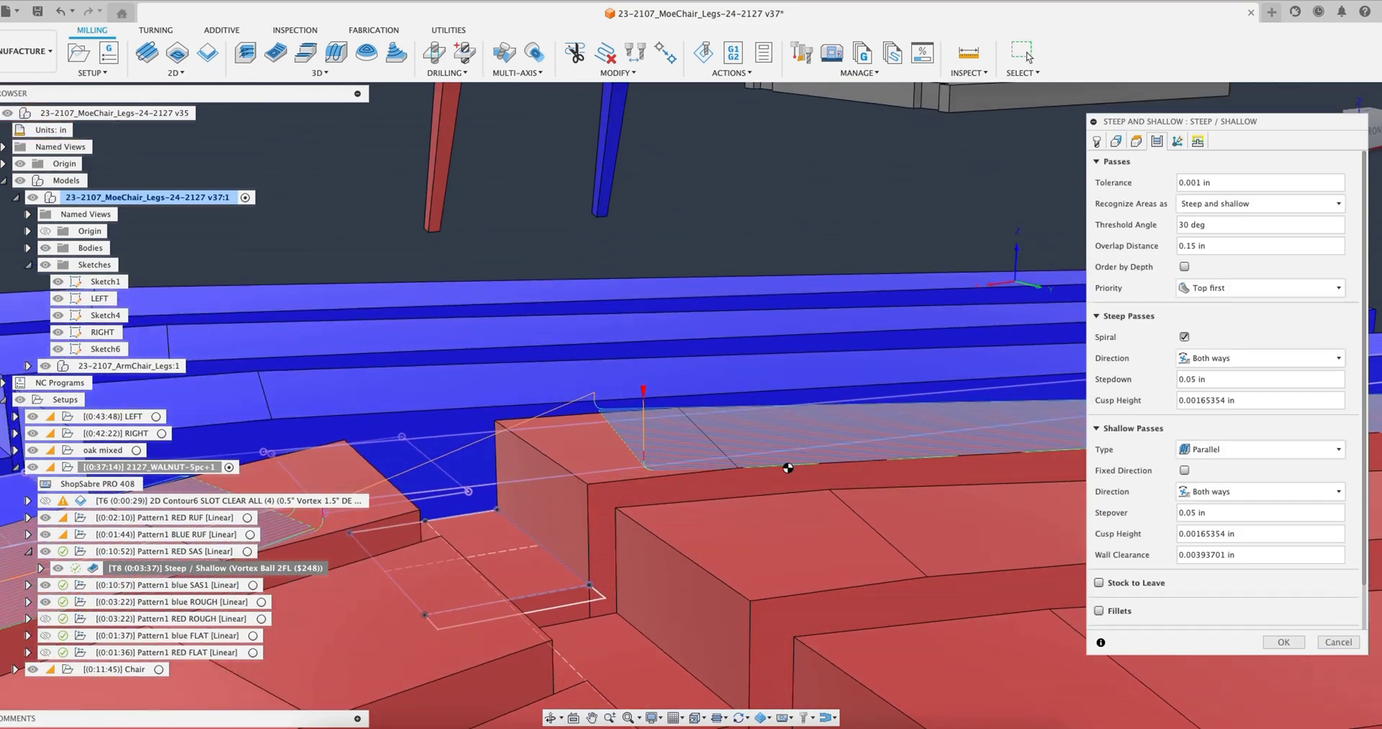
scroll(676, 476, down, 6)
shift+middle_drag(676, 475, 498, 314)
scroll(661, 462, down, 3)
scroll(661, 462, up, 10)
scroll(712, 486, down, 10)
scroll(497, 312, up, 3)
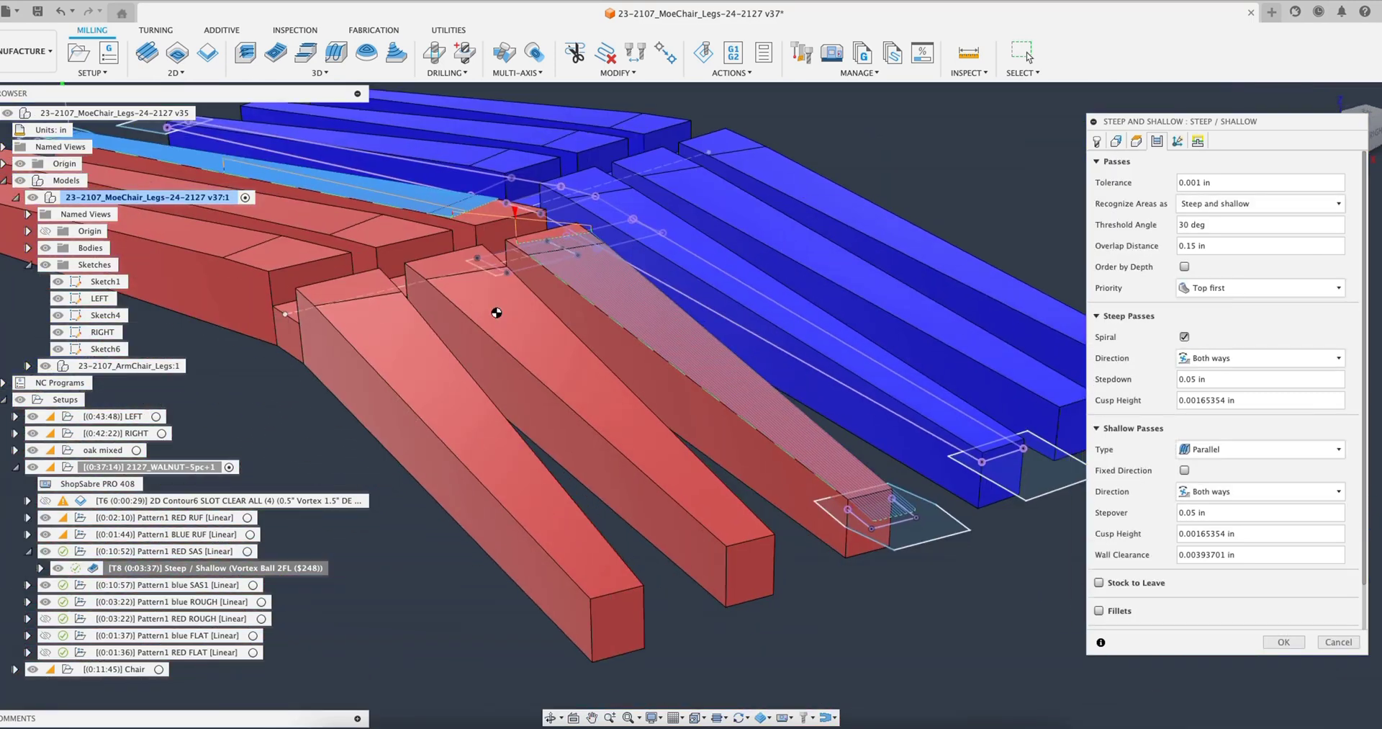
scroll(908, 527, up, 3)
scroll(875, 509, down, 3)
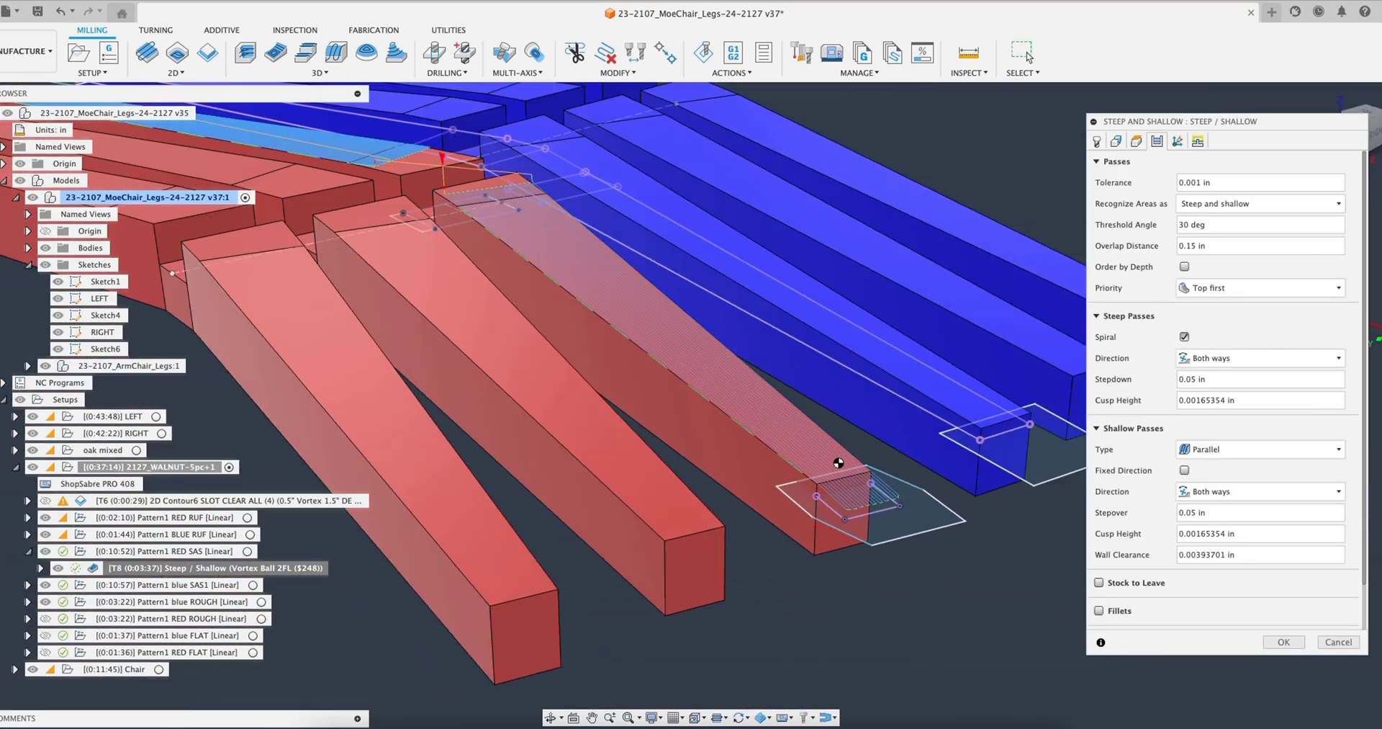
scroll(877, 497, up, 2)
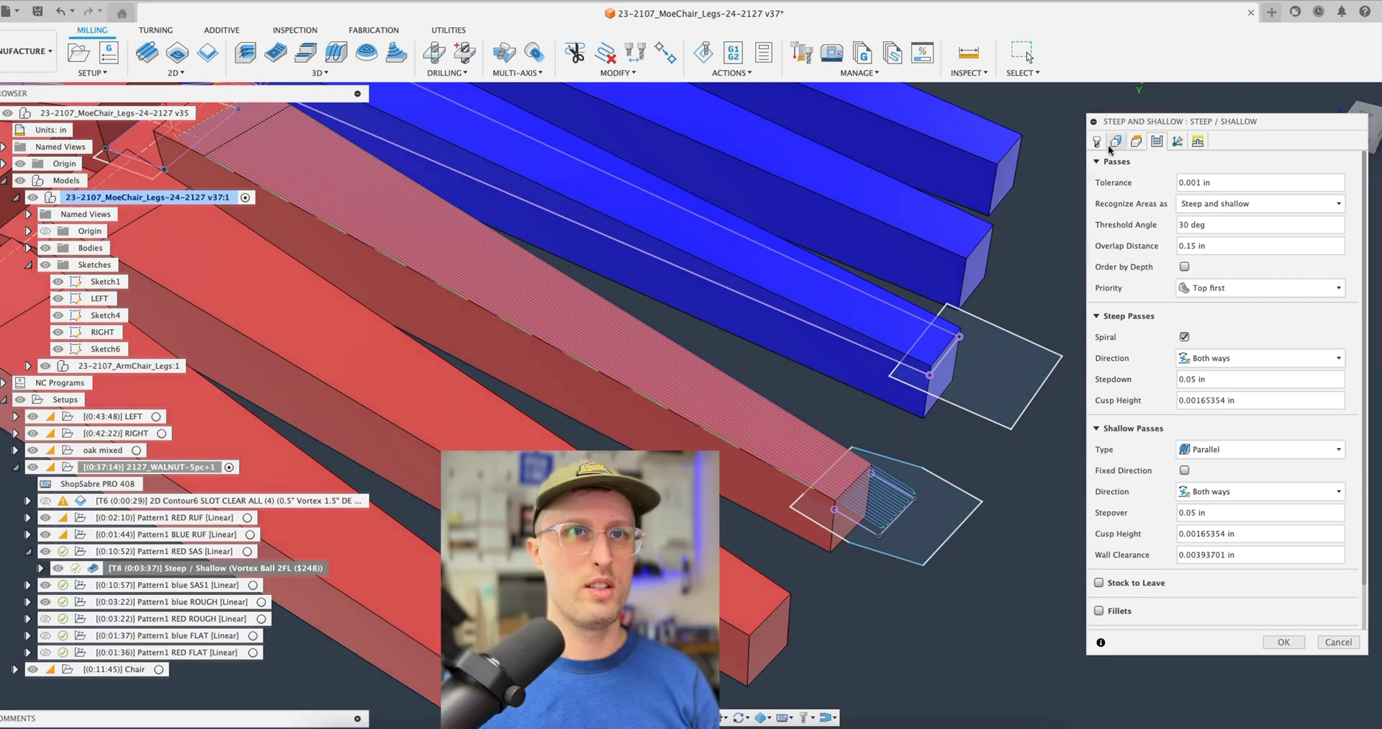
click(1339, 642)
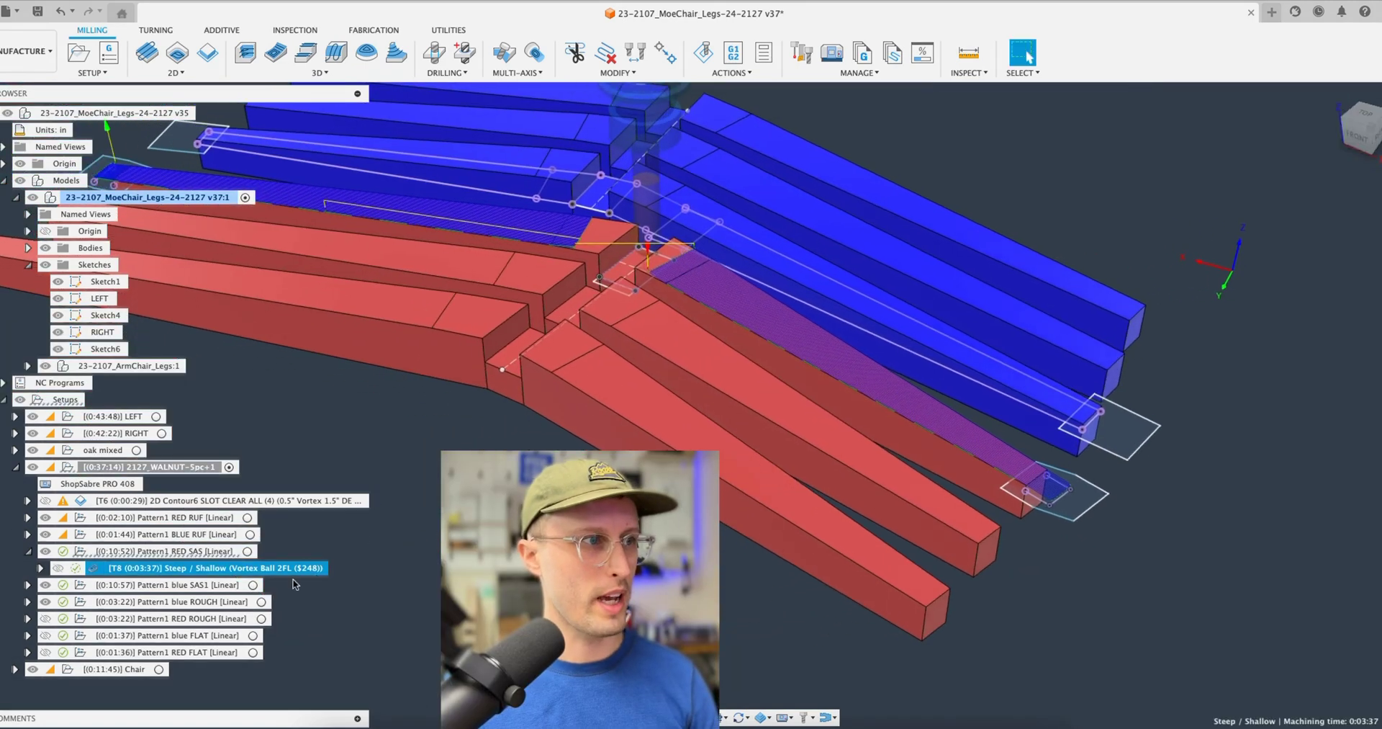
Expand Pattern1 blue SAS1, then select Pattern1 RED SAS and view its patterned toolpaths across all three red legs
click(27, 586)
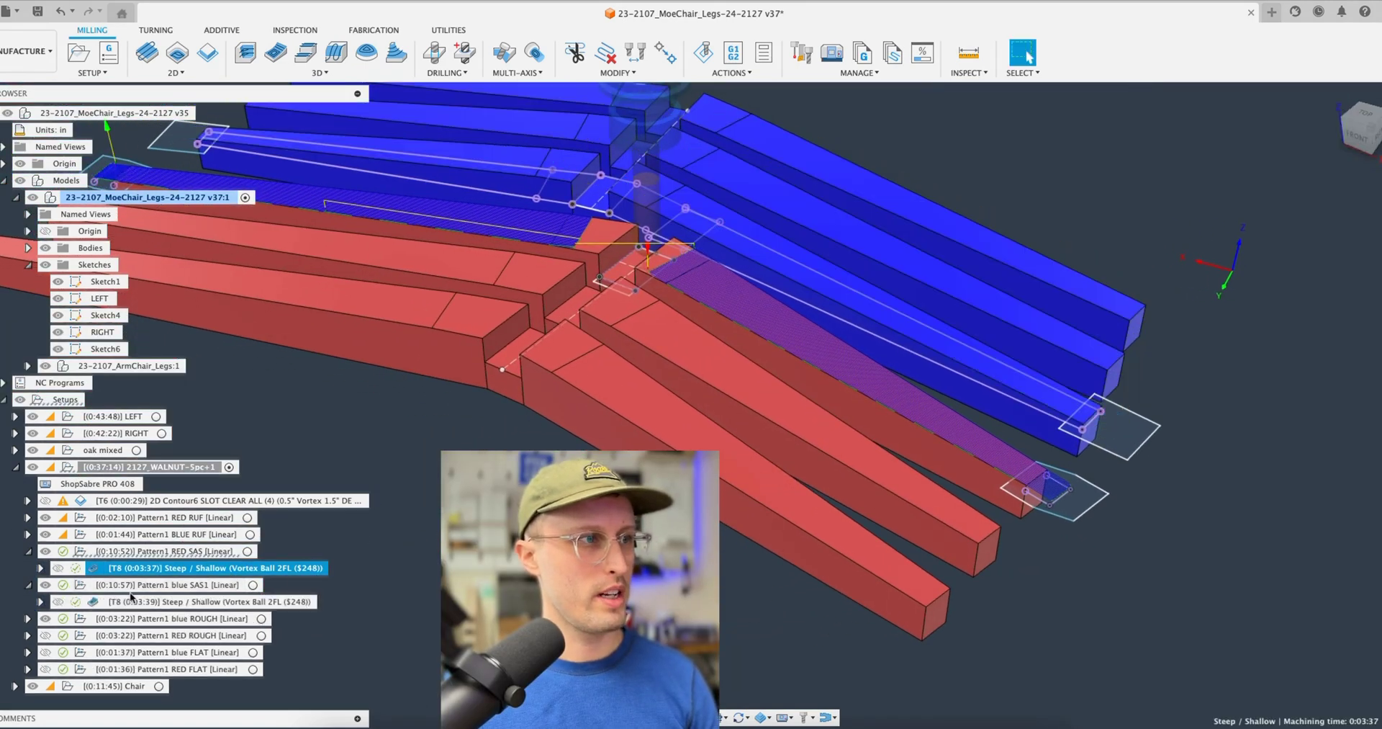
click(149, 601)
click(172, 551)
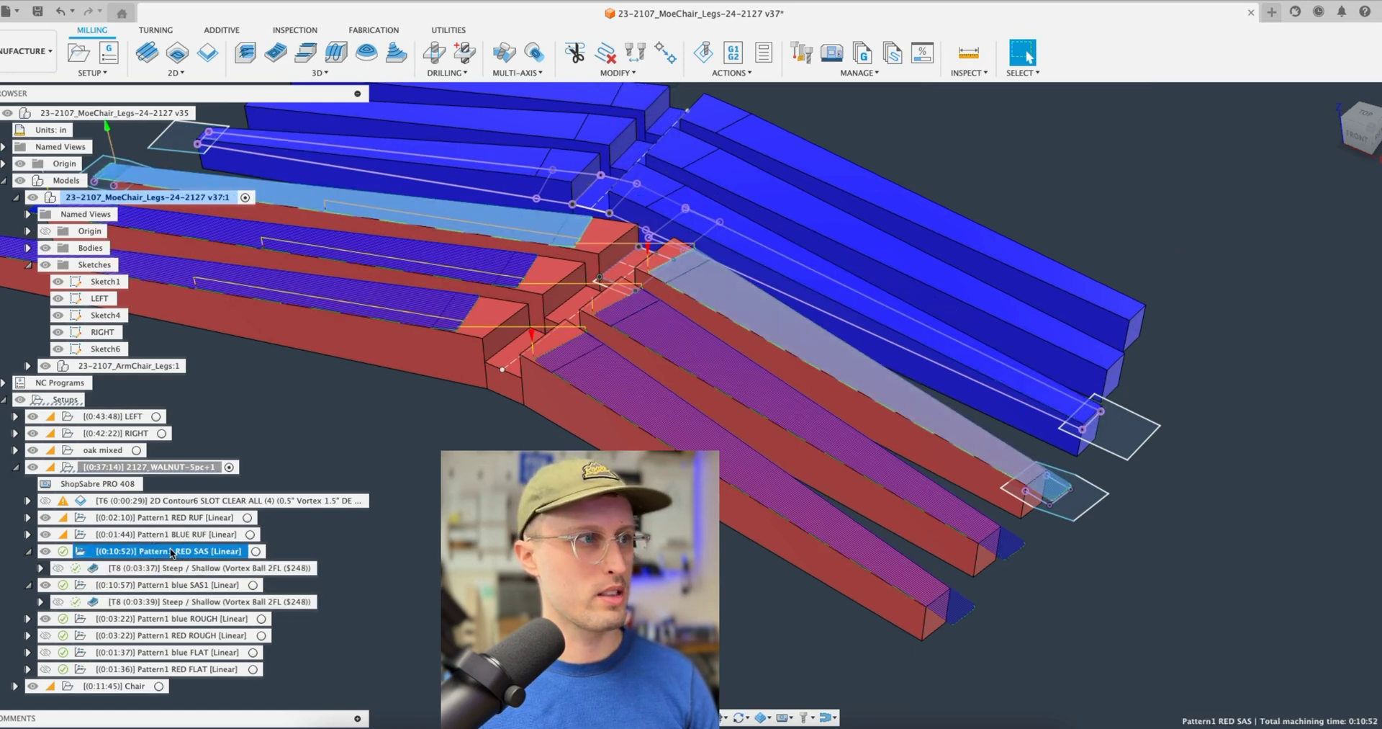
shift+middle_drag(428, 154, 481, 200)
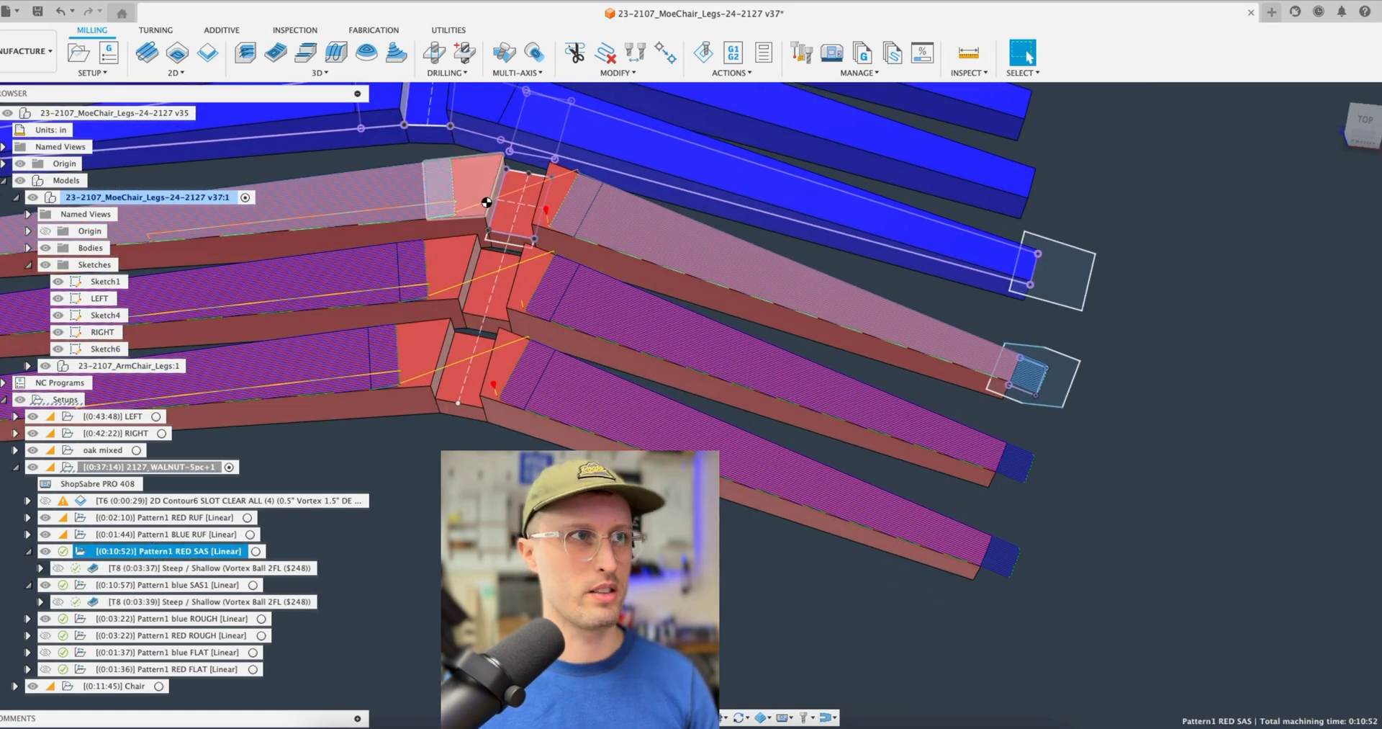
middle_drag(476, 360, 619, 374)
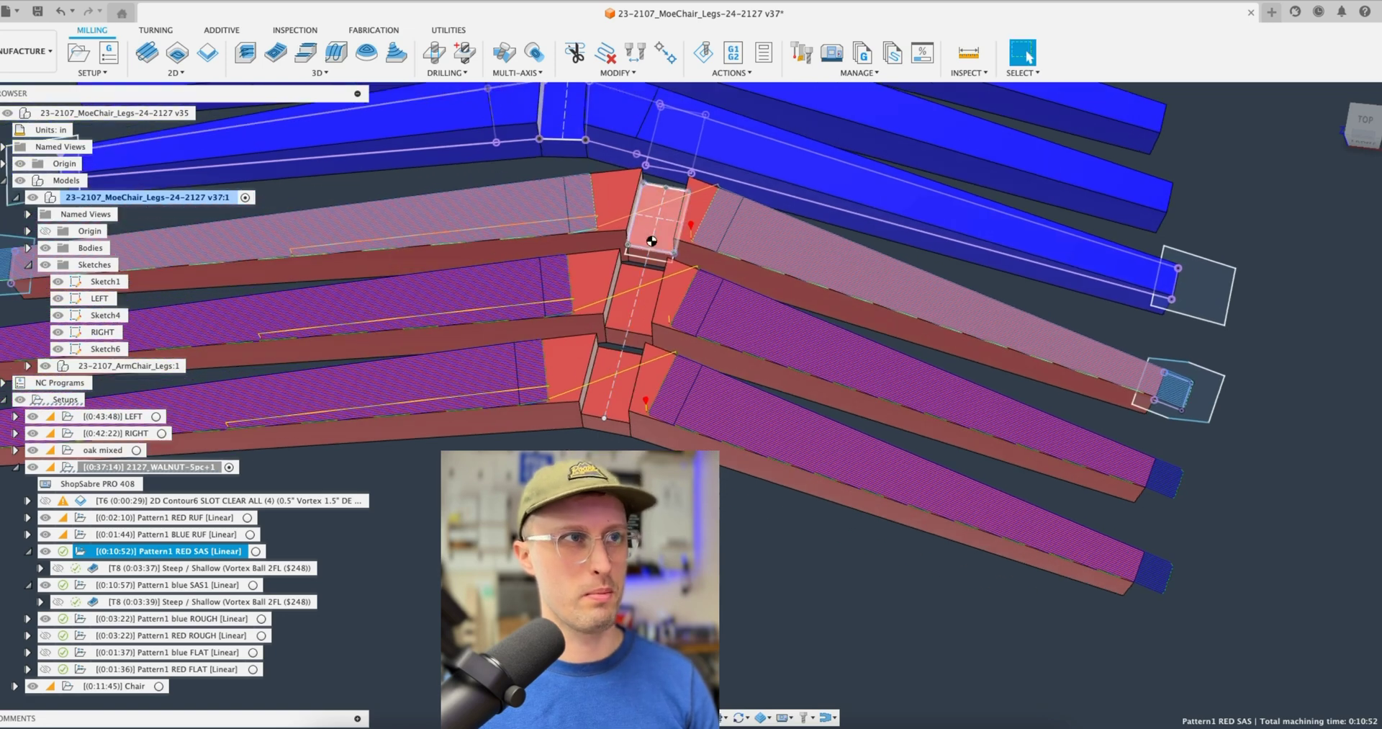
scroll(631, 446, down, 4)
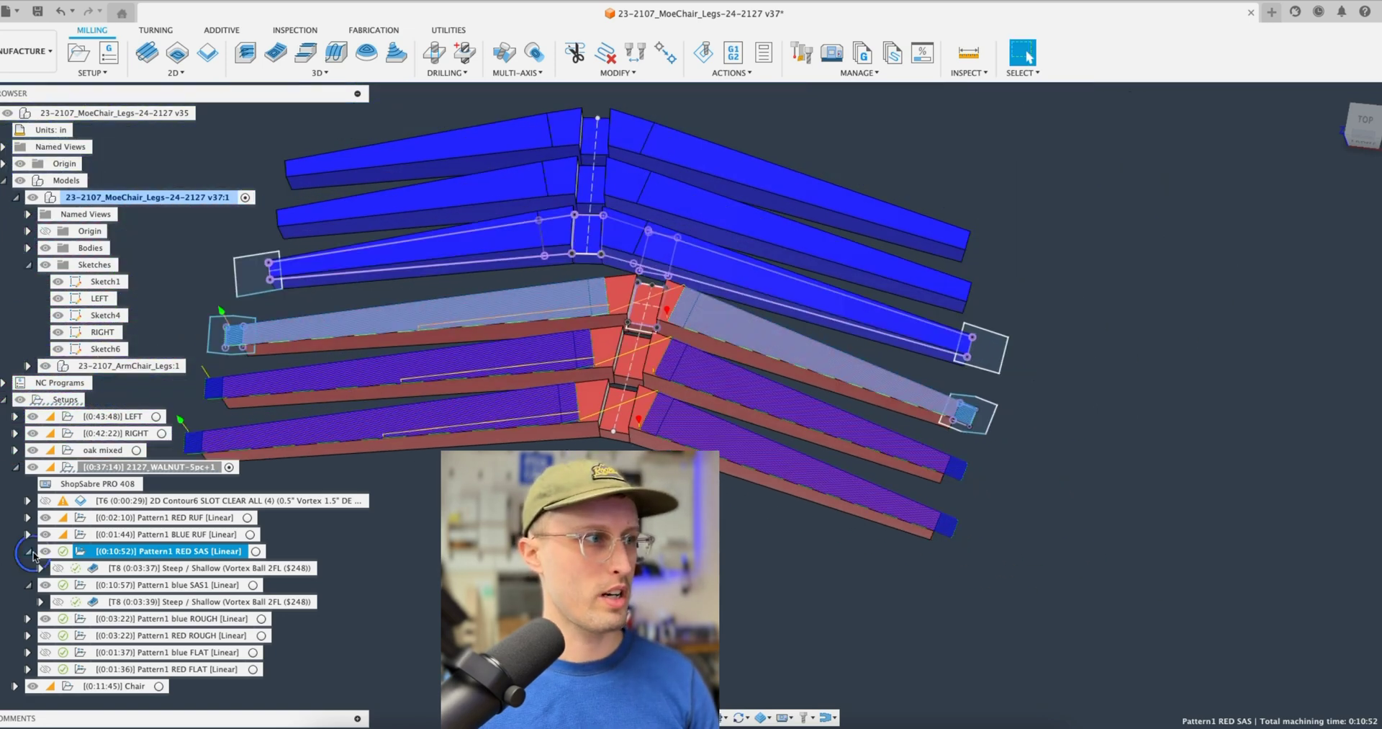
Collapse Pattern1 RED SAS and view the Steep / Shallow toolpath of Pattern1 blue SAS1 over the blue legs
click(31, 552)
click(138, 585)
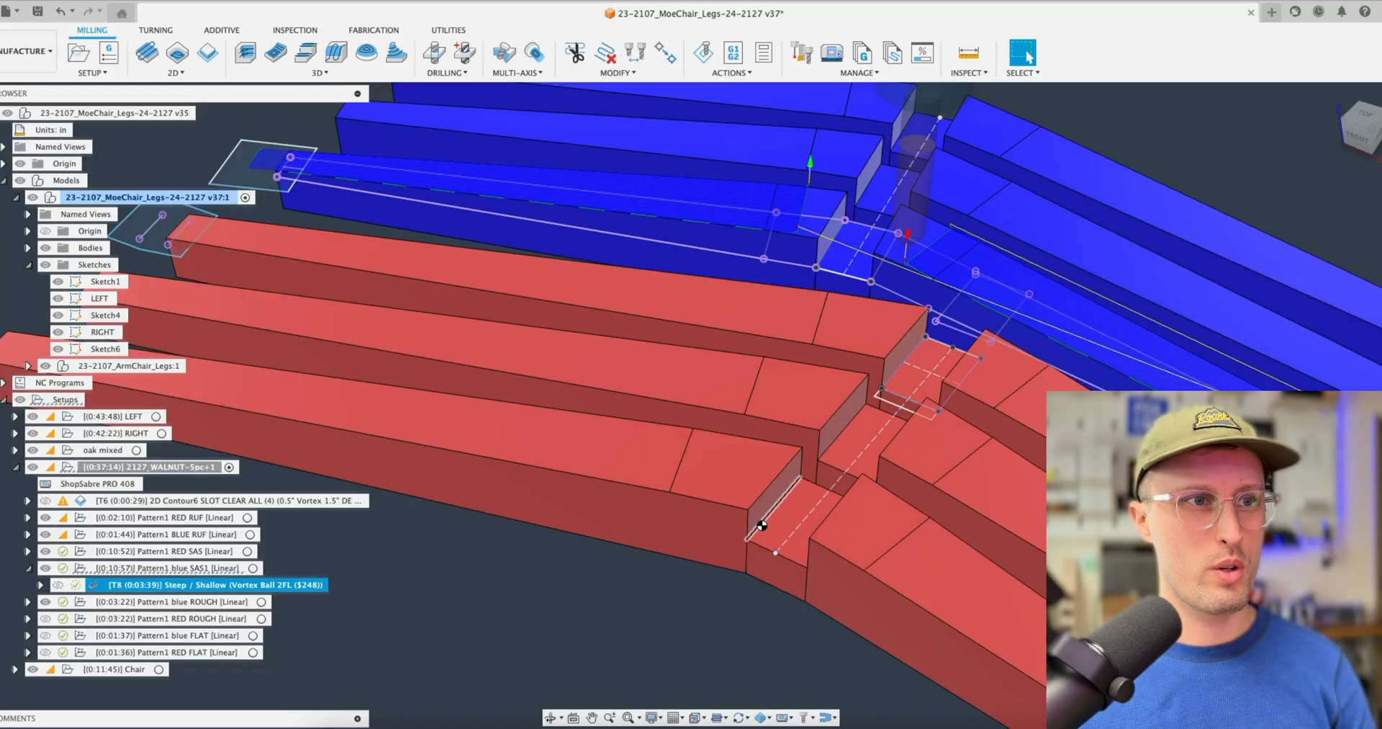
scroll(712, 447, down, 5)
shift+middle_drag(713, 447, 895, 553)
scroll(893, 552, down, 3)
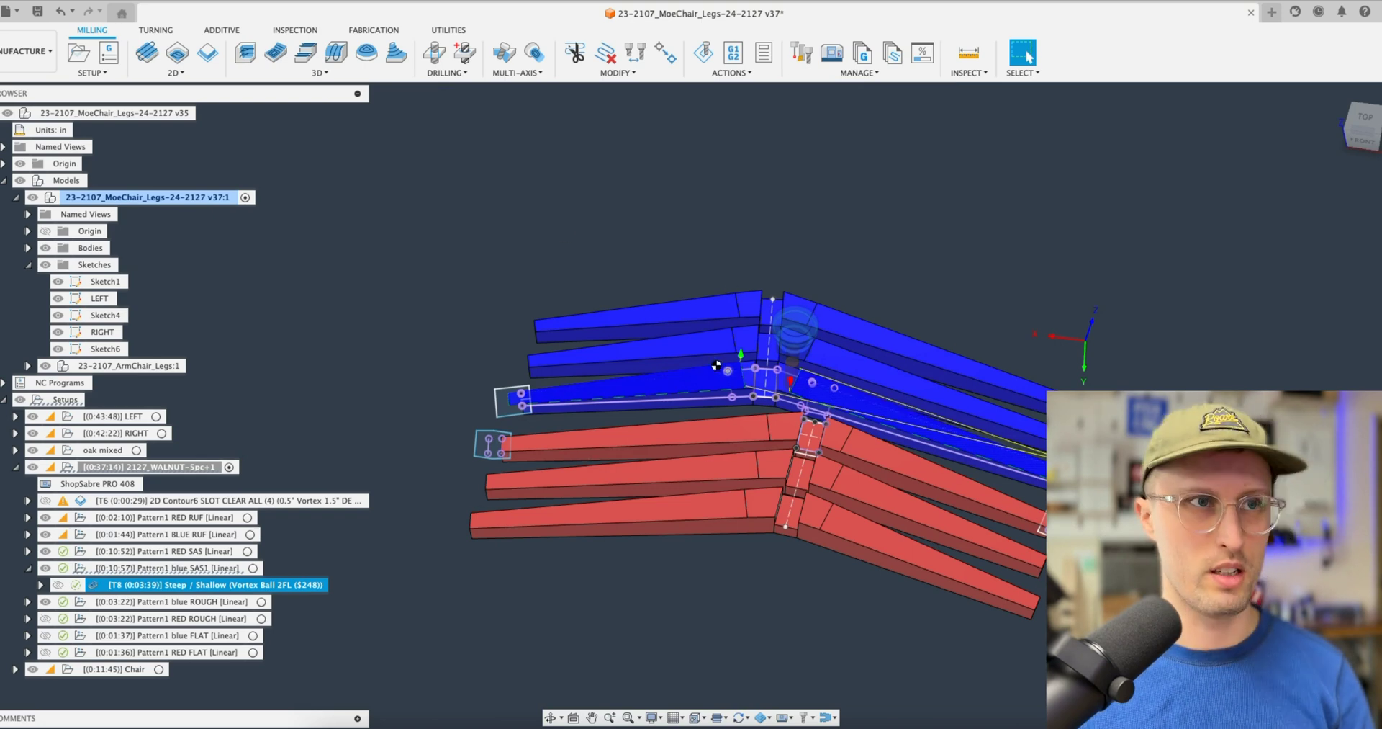
mouse_move(784, 651)
shift+middle_down()
mouse_move(762, 552)
mouse_move(800, 636)
mouse_move(793, 590)
mouse_move(776, 656)
shift+middle_up()
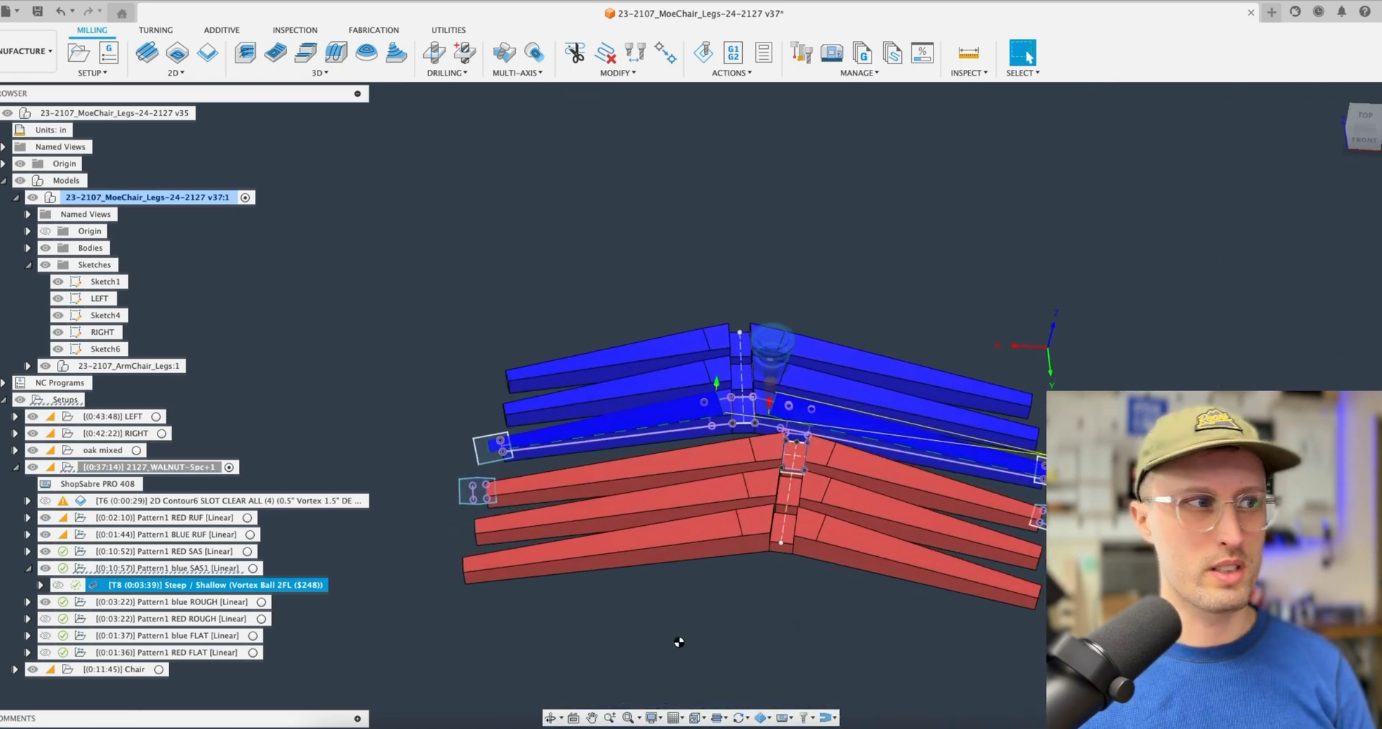
Expand Pattern1 blue ROUGH, select its 2D Contour ROUGH 1460 operation and inspect the toolpath around the blue leg
click(28, 601)
click(198, 618)
click(204, 603)
click(204, 619)
scroll(929, 414, up, 5)
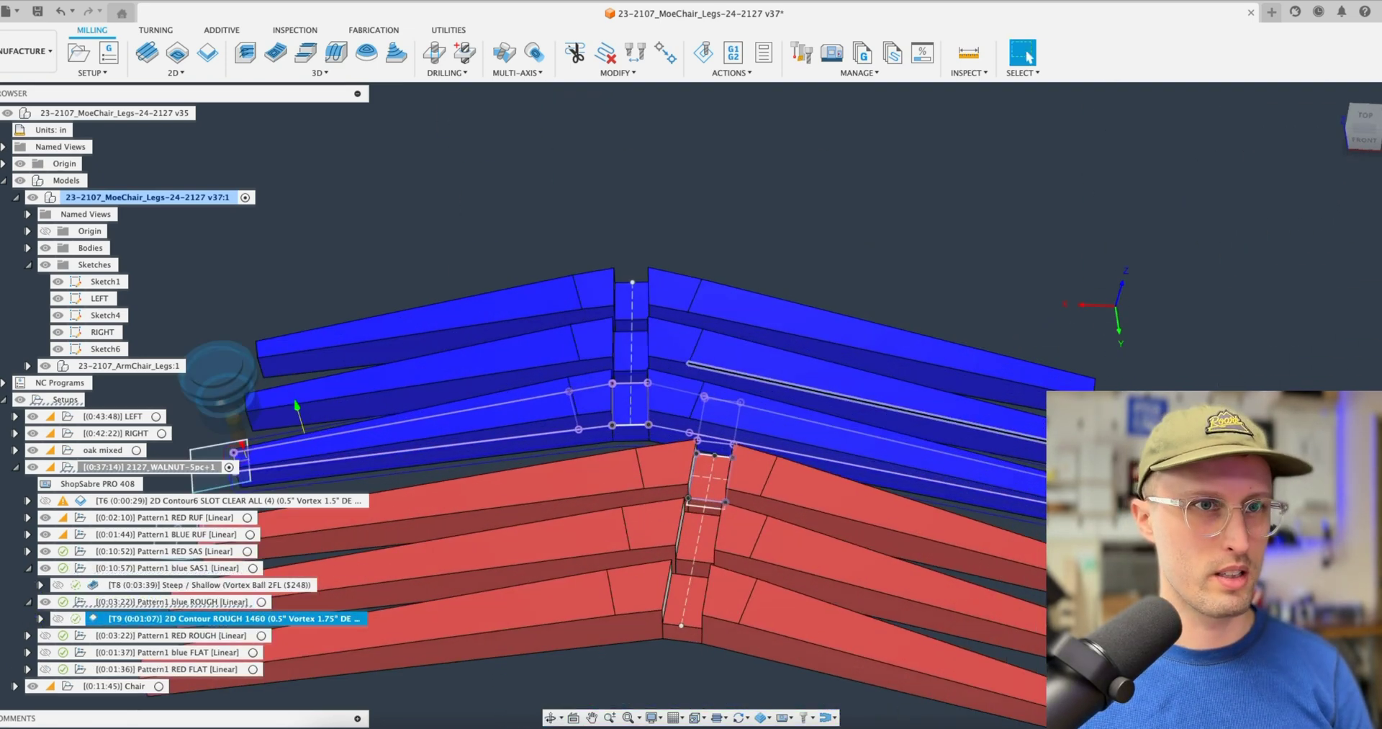
shift+middle_drag(929, 413, 779, 533)
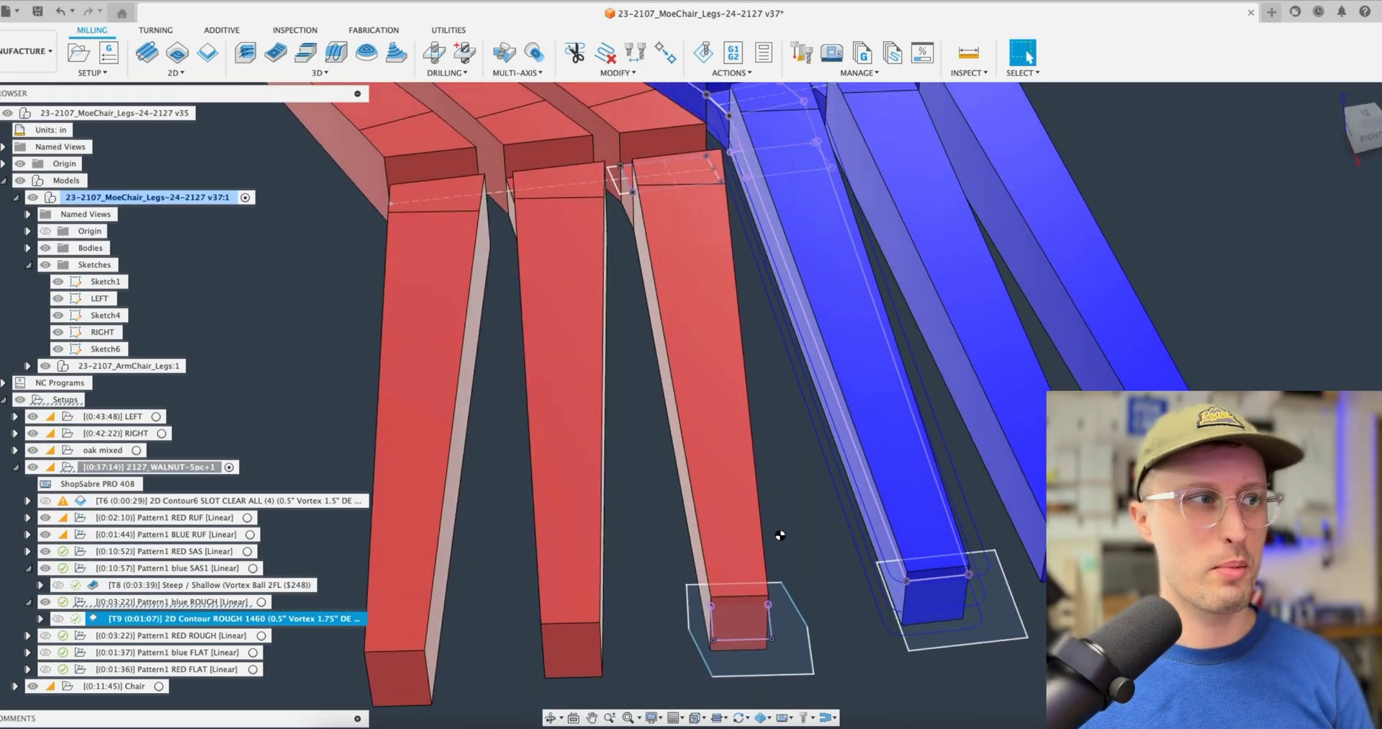
Open 2D Contour ROUGH 1460 for editing and review its Multiple Depths and radial and axial Stock to Leave settings
right_click(265, 620)
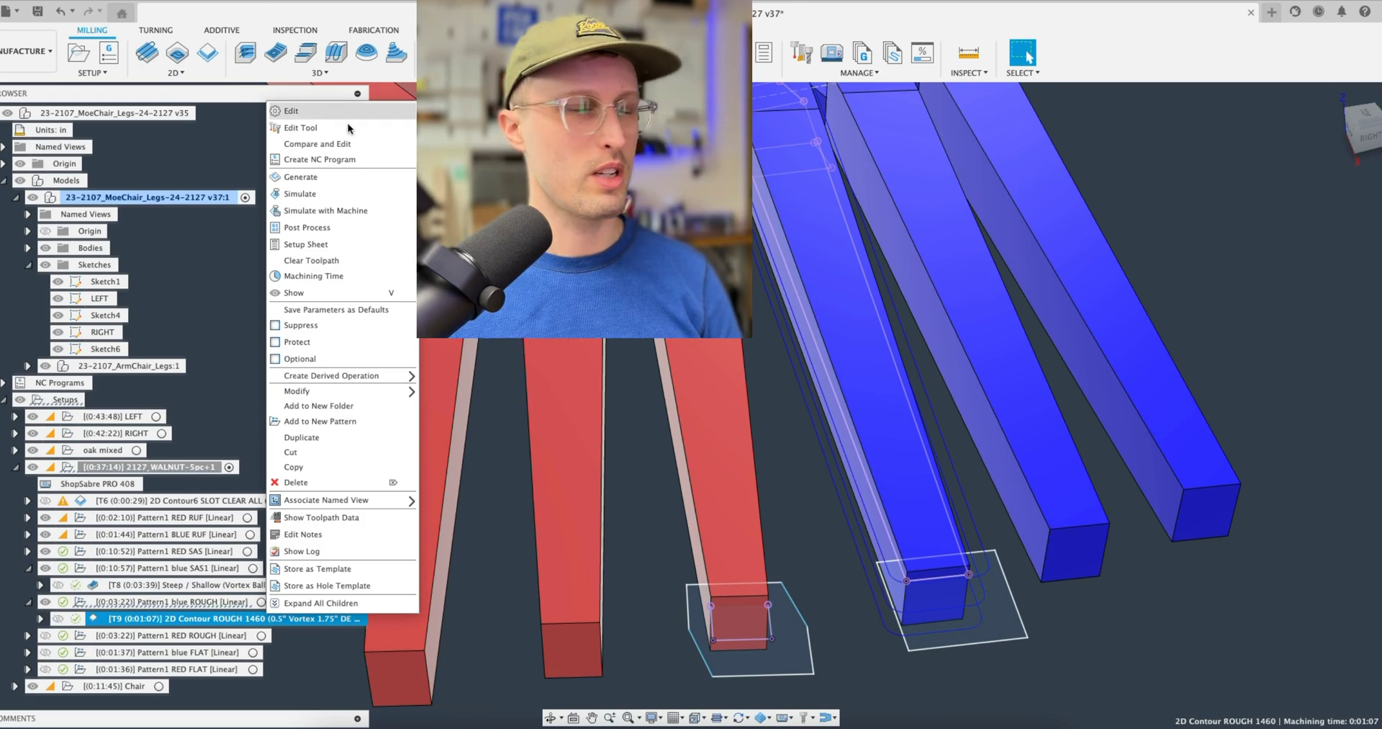
click(303, 110)
click(1090, 148)
scroll(1131, 434, down, 5)
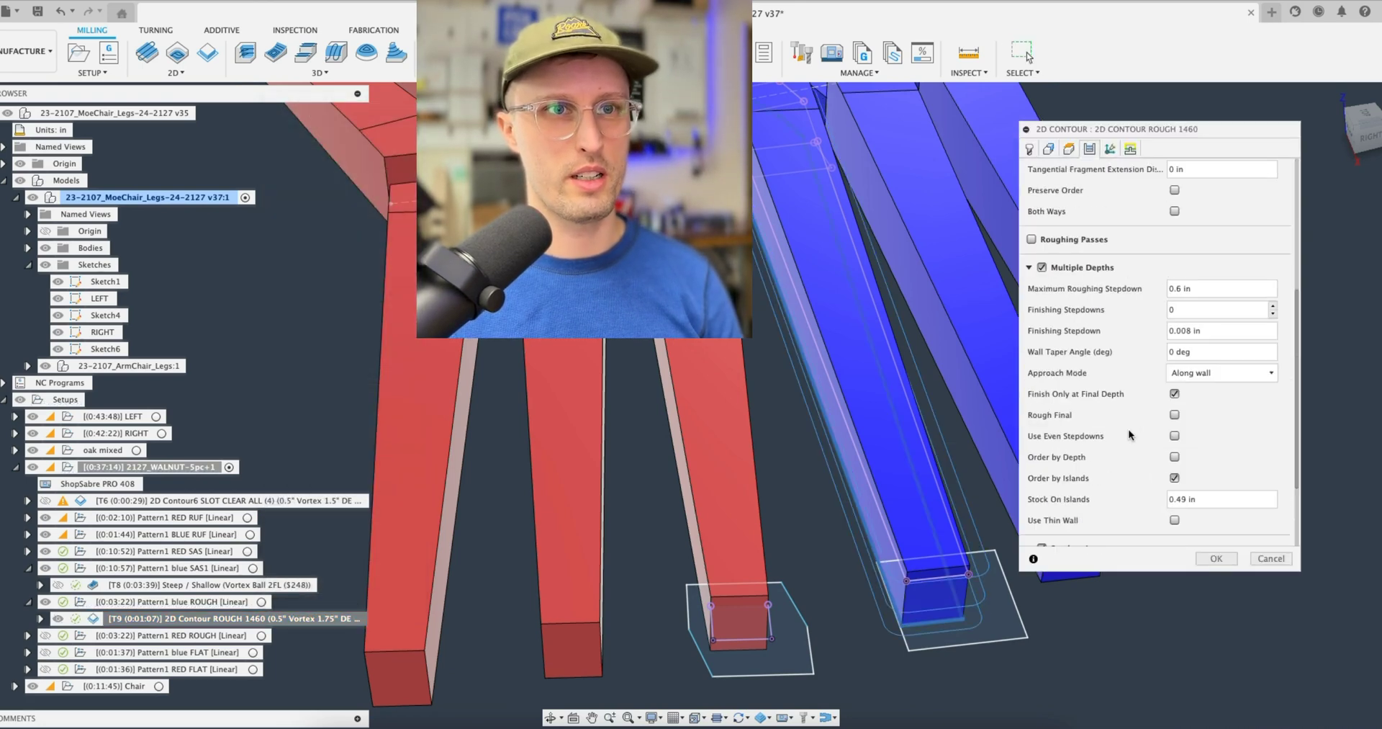
scroll(1138, 425, down, 3)
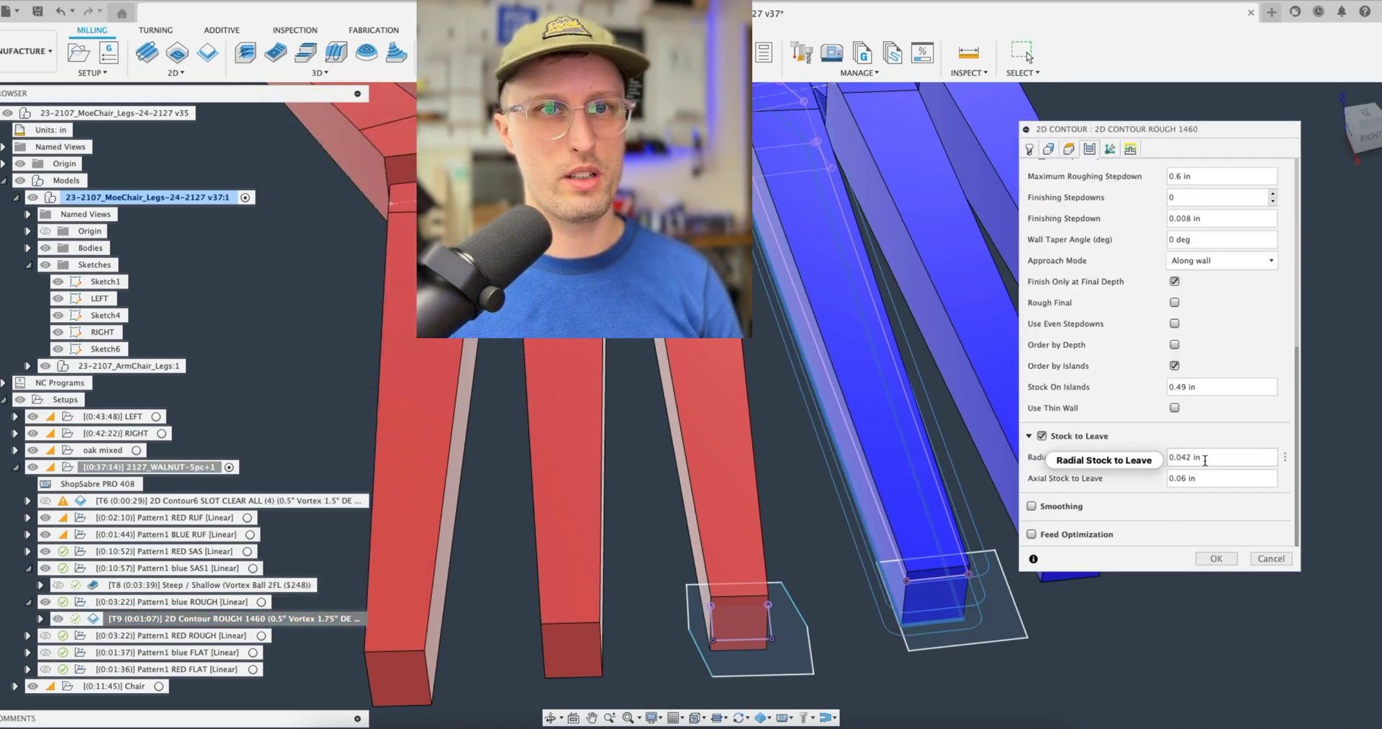
mouse_move(1205, 461)
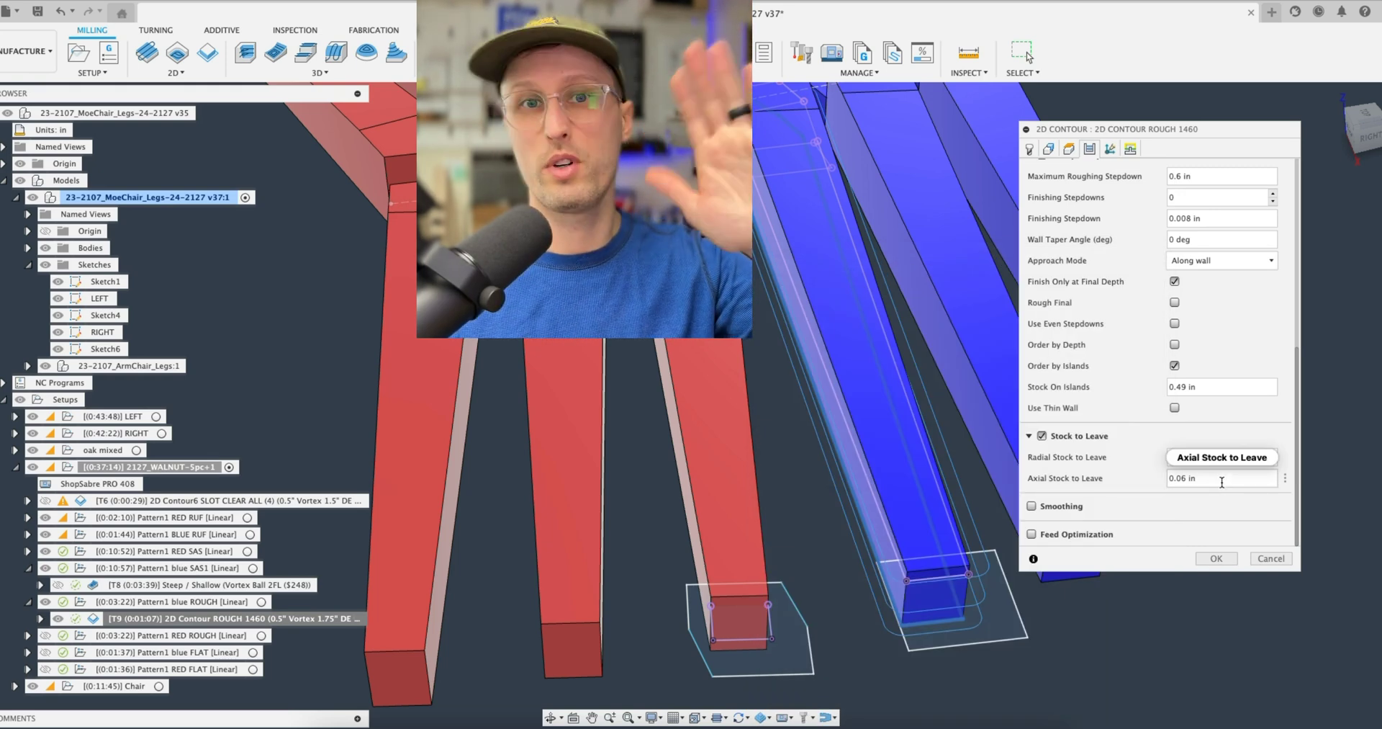
mouse_move(1222, 482)
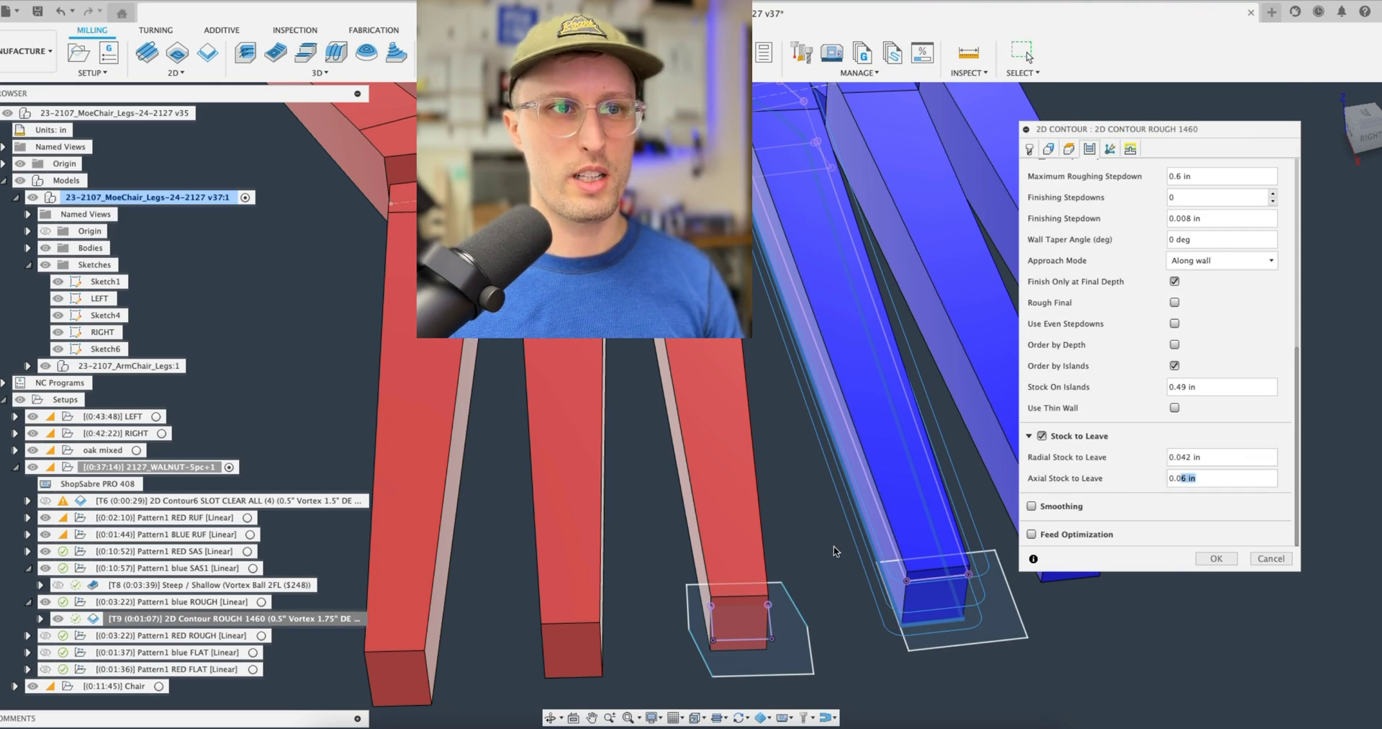
Inspect the contour roughing toolpath's depth levels from the side of the legs, and close the operation settings without changes
shift+middle_drag(834, 551, 867, 466)
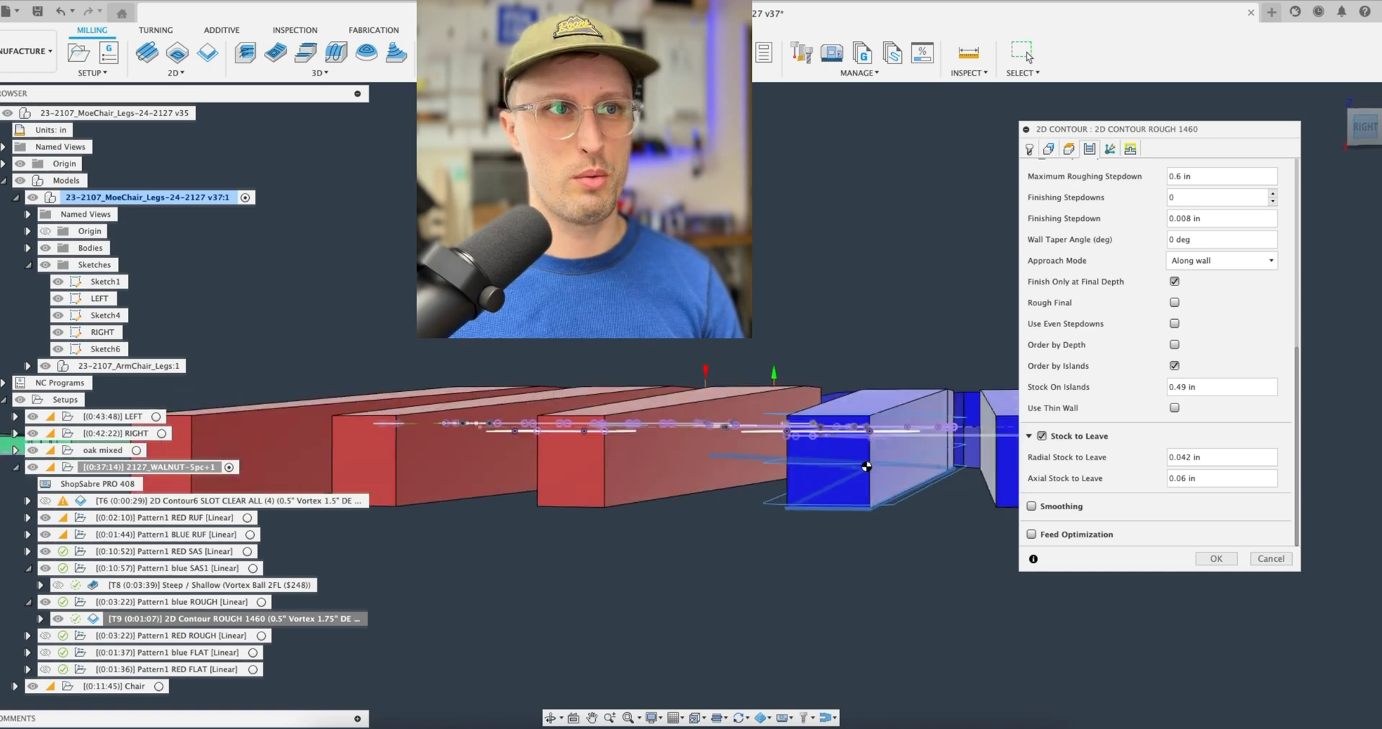
scroll(770, 496, up, 3)
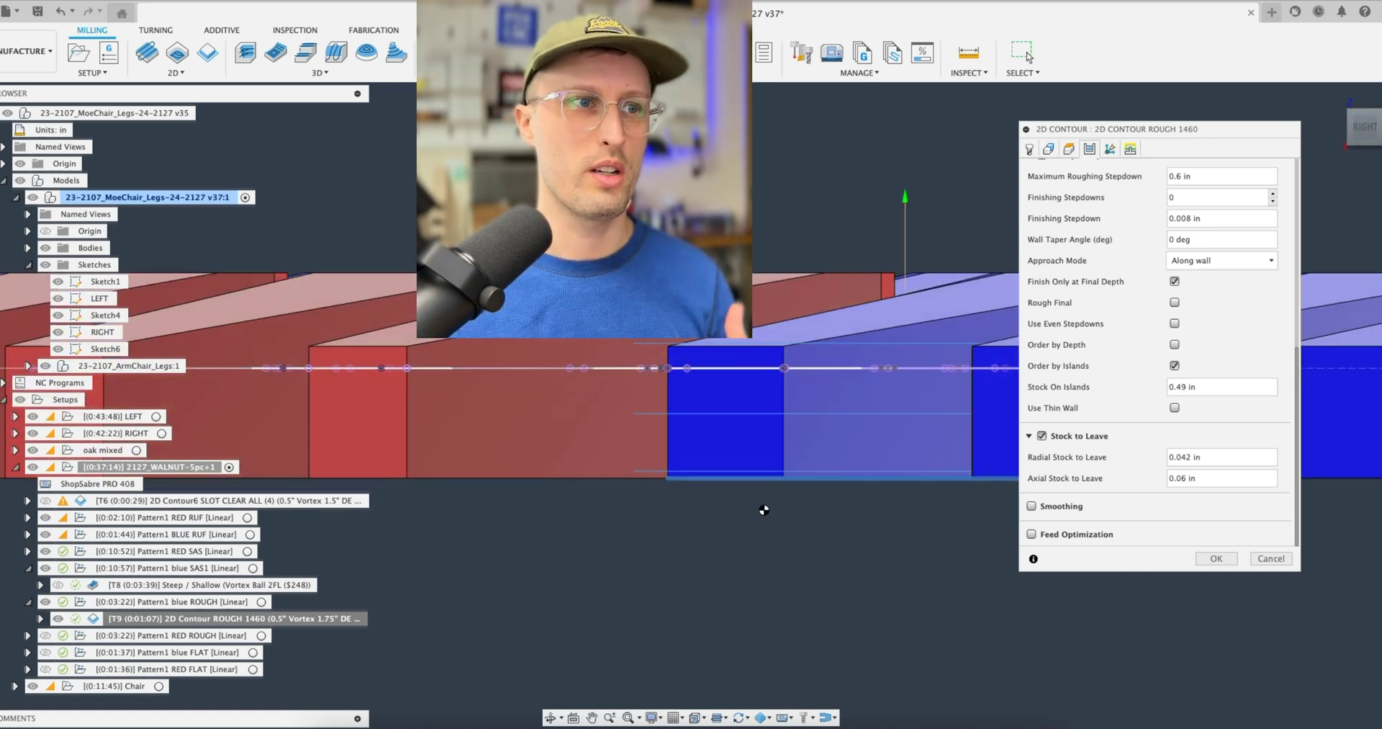
scroll(814, 501, down, 3)
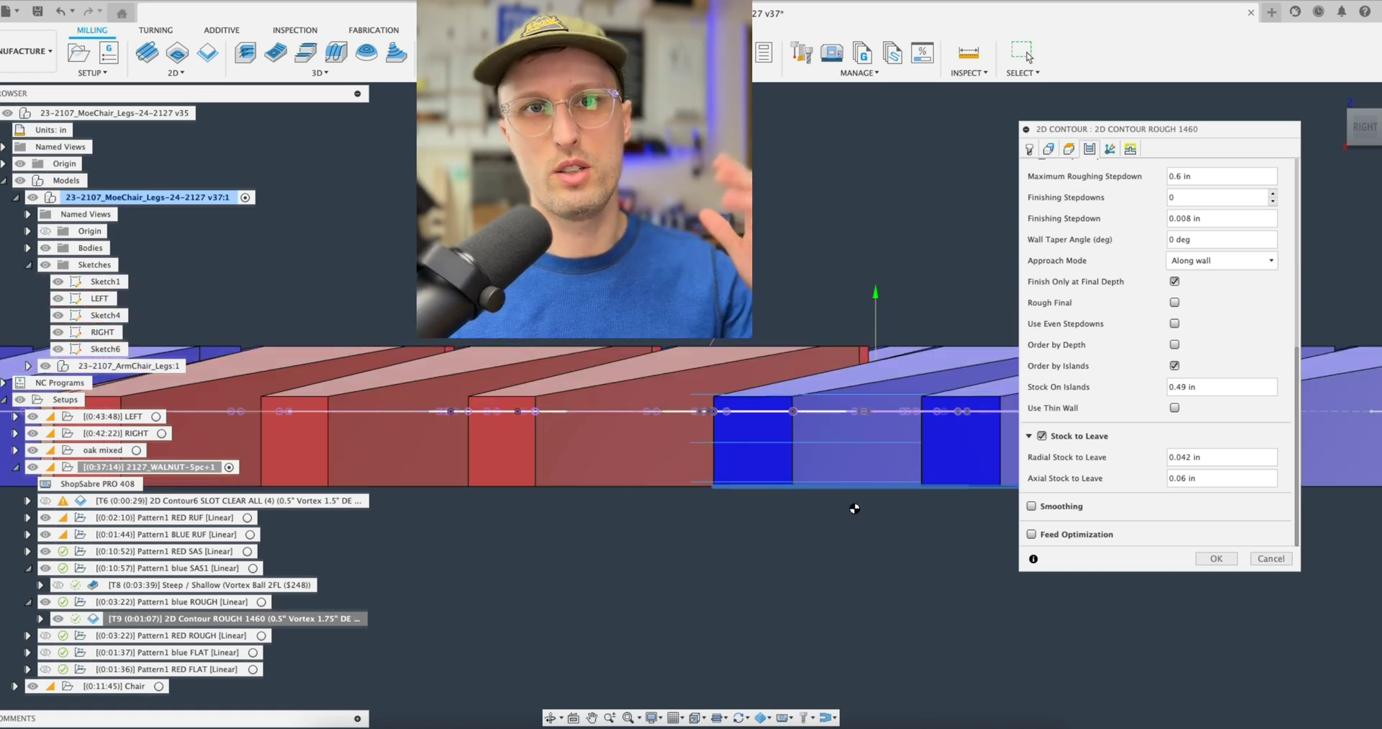
shift+middle_drag(855, 508, 808, 370)
scroll(906, 490, down, 3)
scroll(808, 370, down, 3)
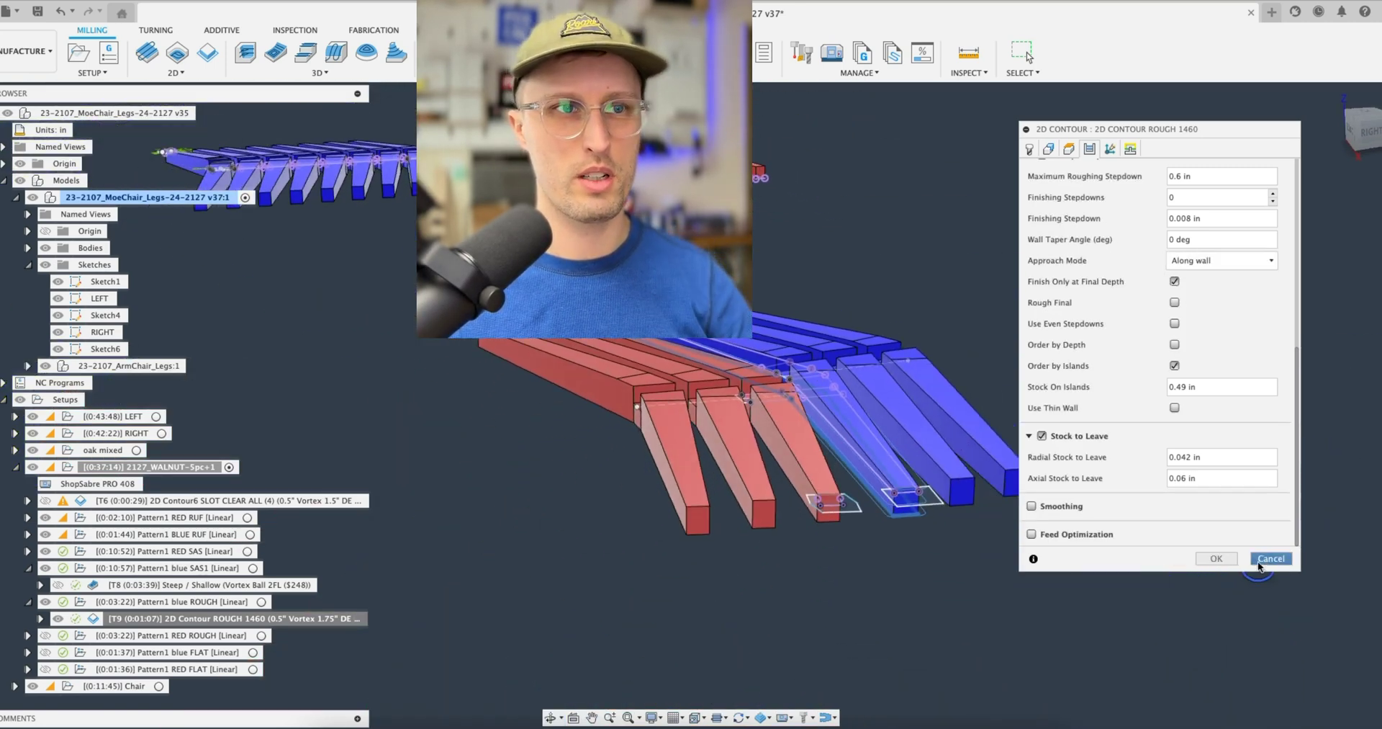
click(1260, 565)
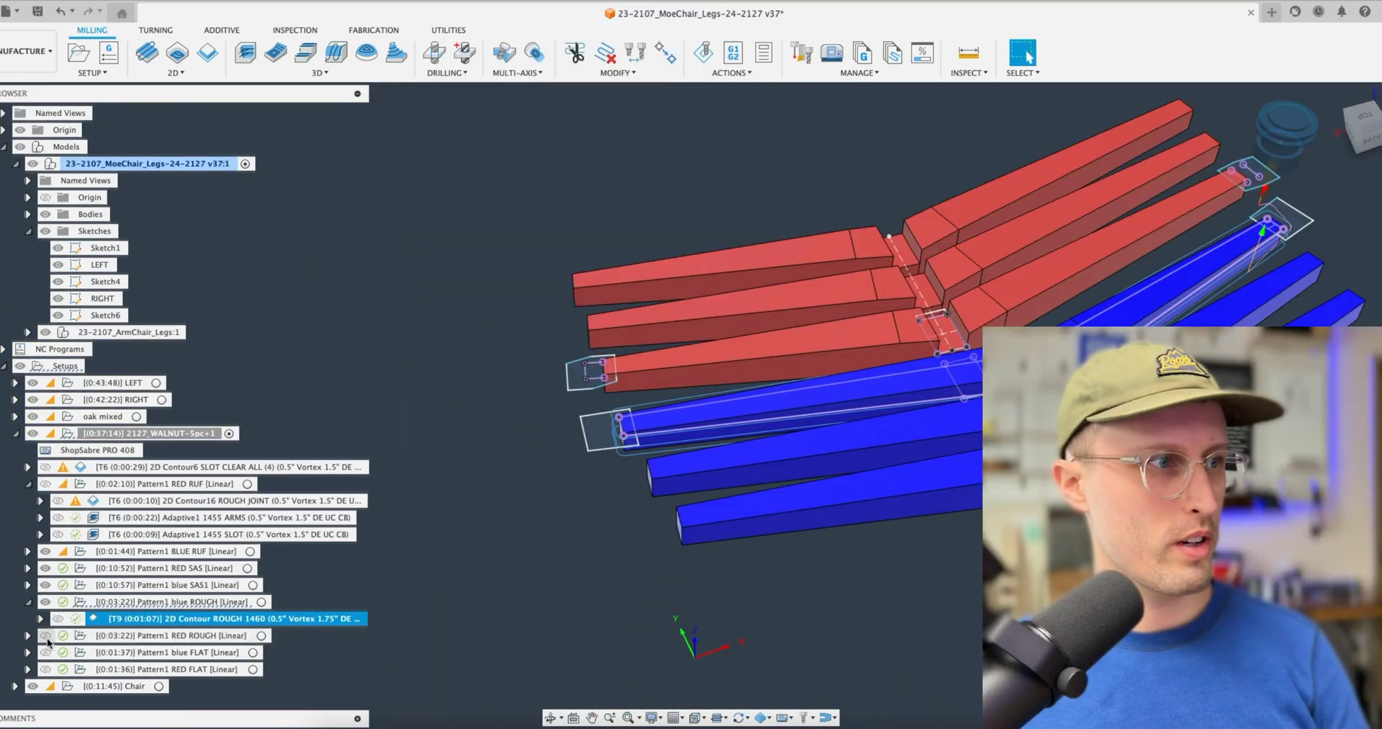
Expand Pattern1 RED ROUGH and Pattern1 blue FLAT, and view the red pattern's 2D Contour ROUGH 1460 toolpath
drag(209, 618, 180, 652)
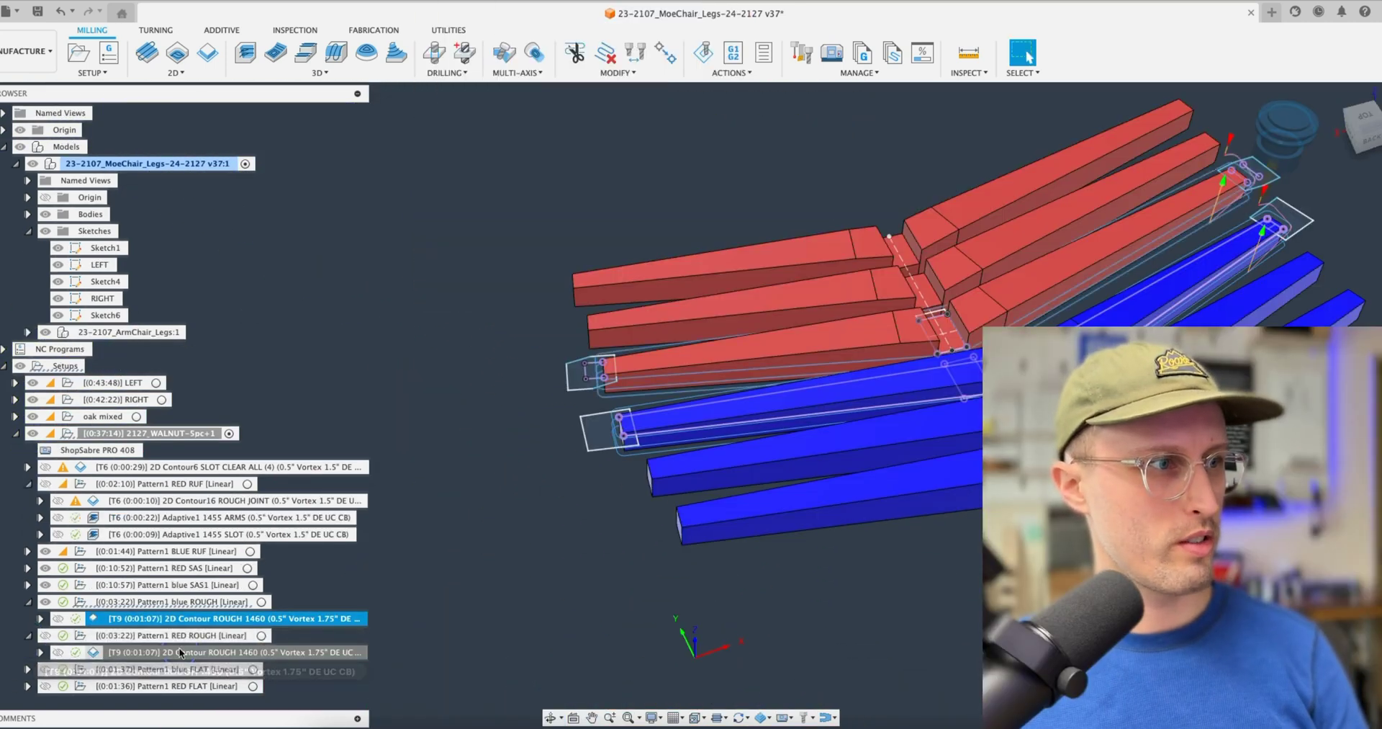
click(180, 652)
click(27, 670)
scroll(159, 633, down, 2)
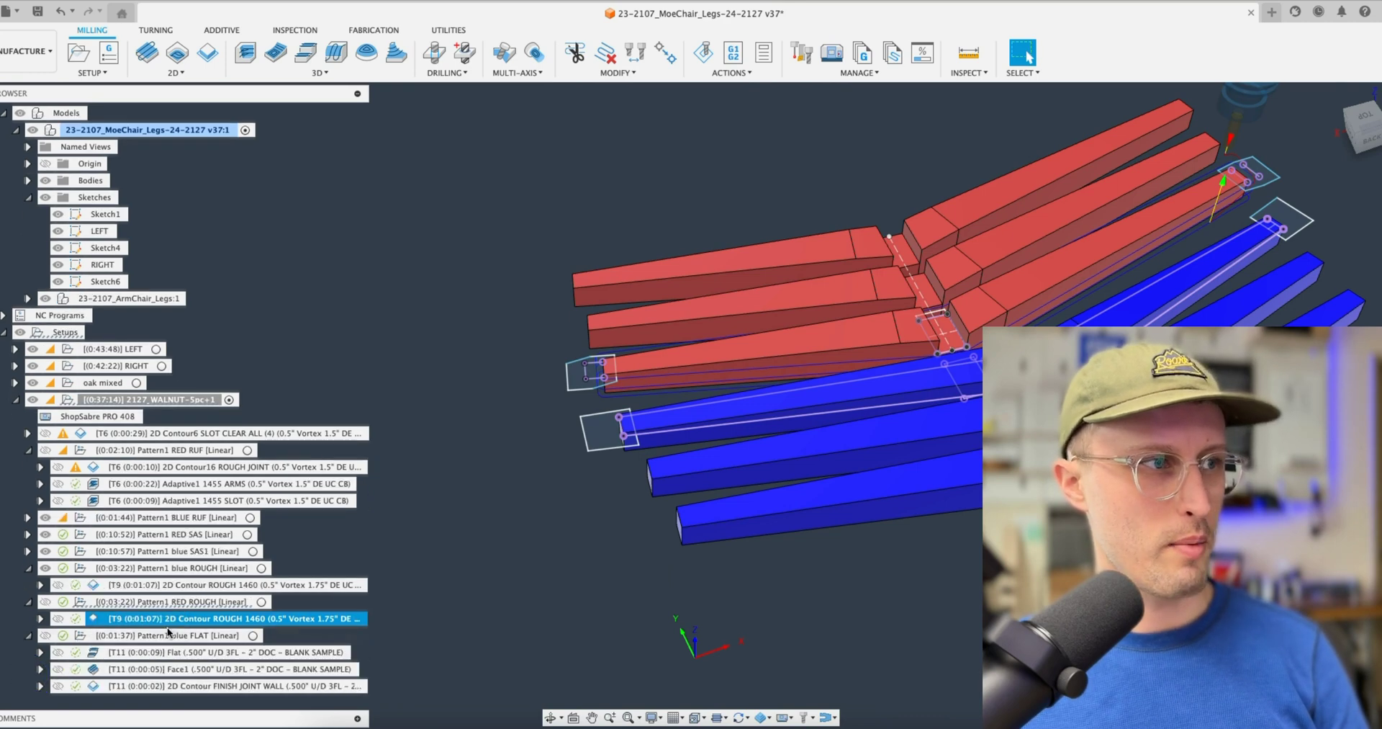
scroll(169, 632, down, 2)
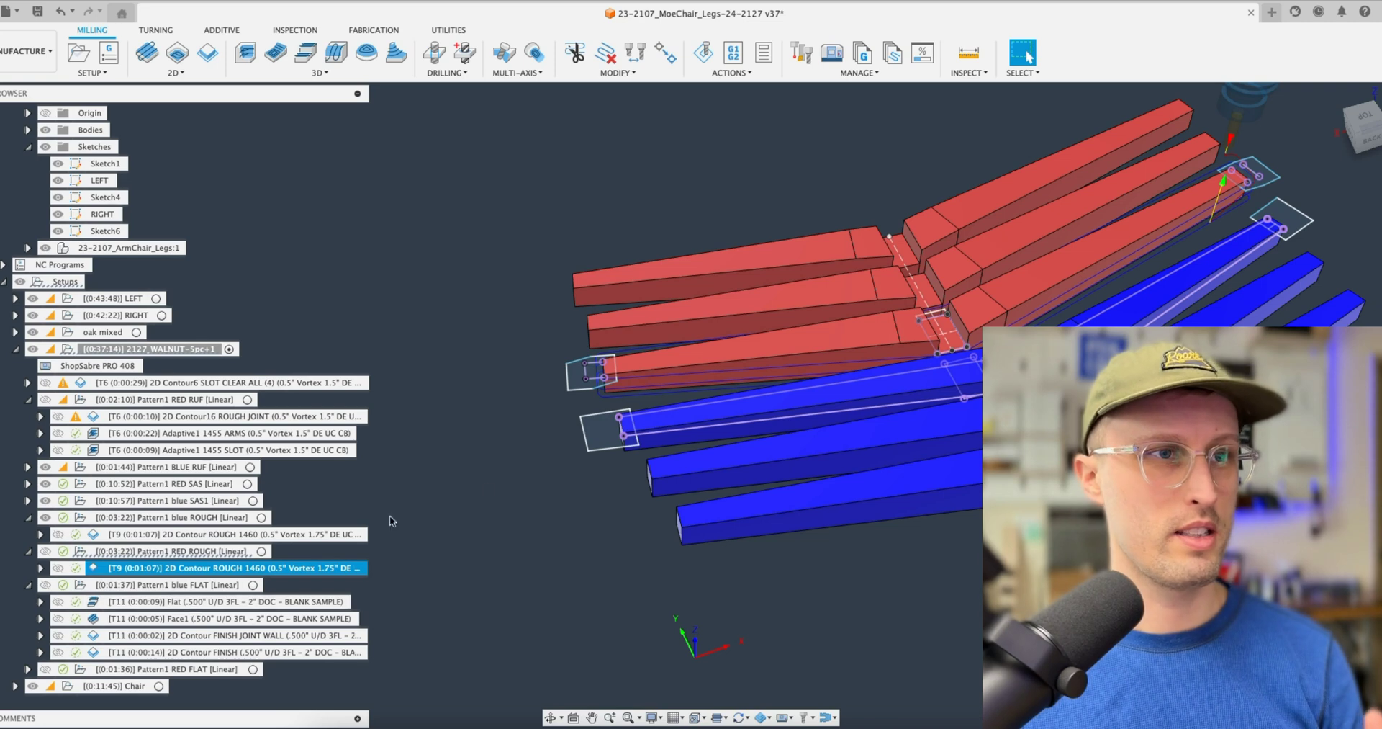
shift+middle_drag(390, 520, 443, 533)
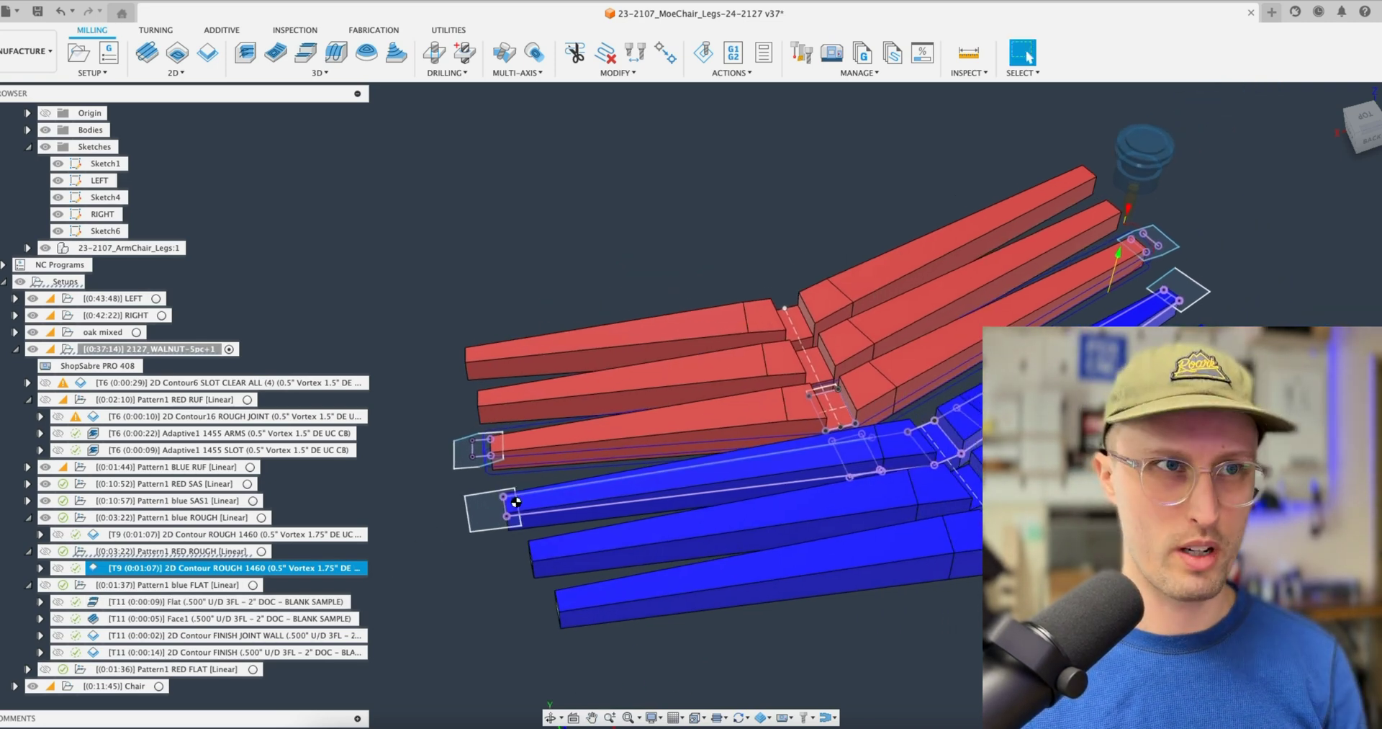
Step through the Flat, Face1, 2D Contour FINISH JOINT WALL and 2D Contour FINISH operations in Pattern1 blue FLAT
click(300, 603)
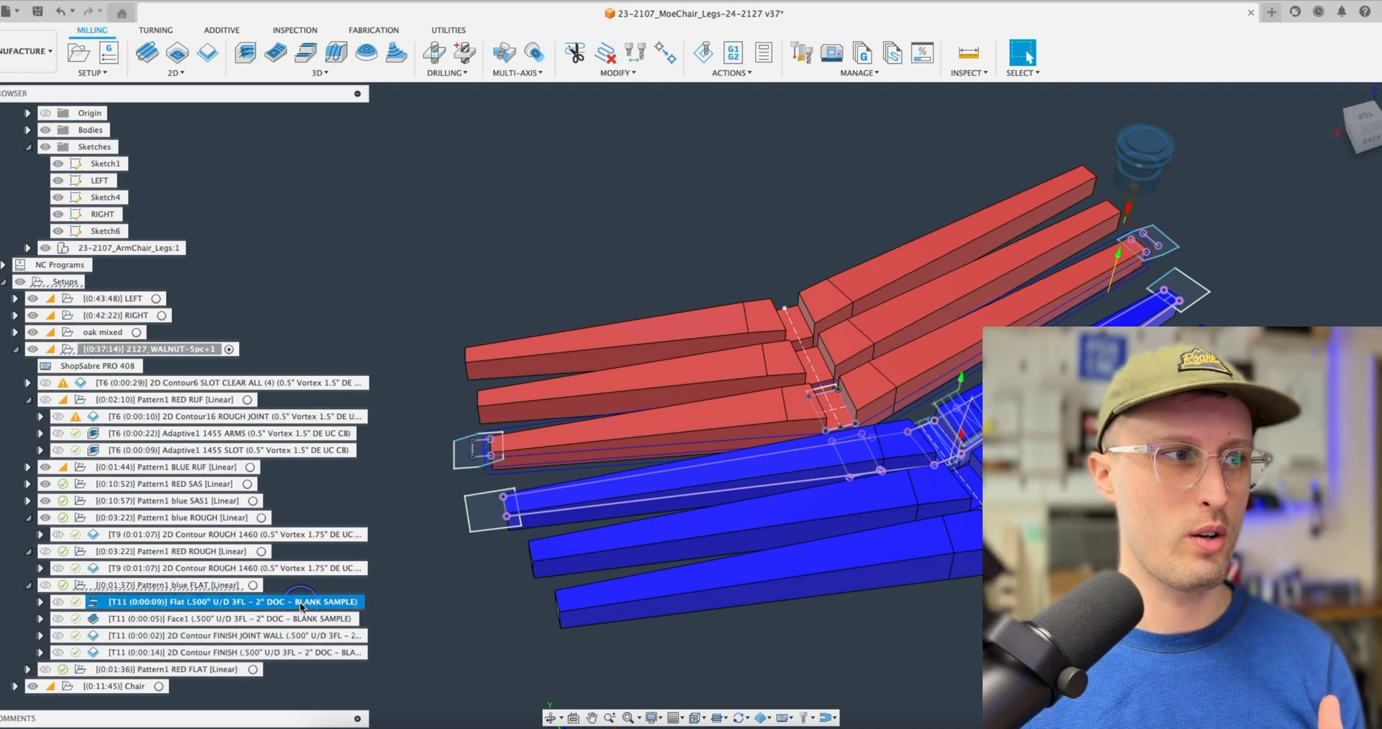
key(Down)
key(Down)
key(Down)
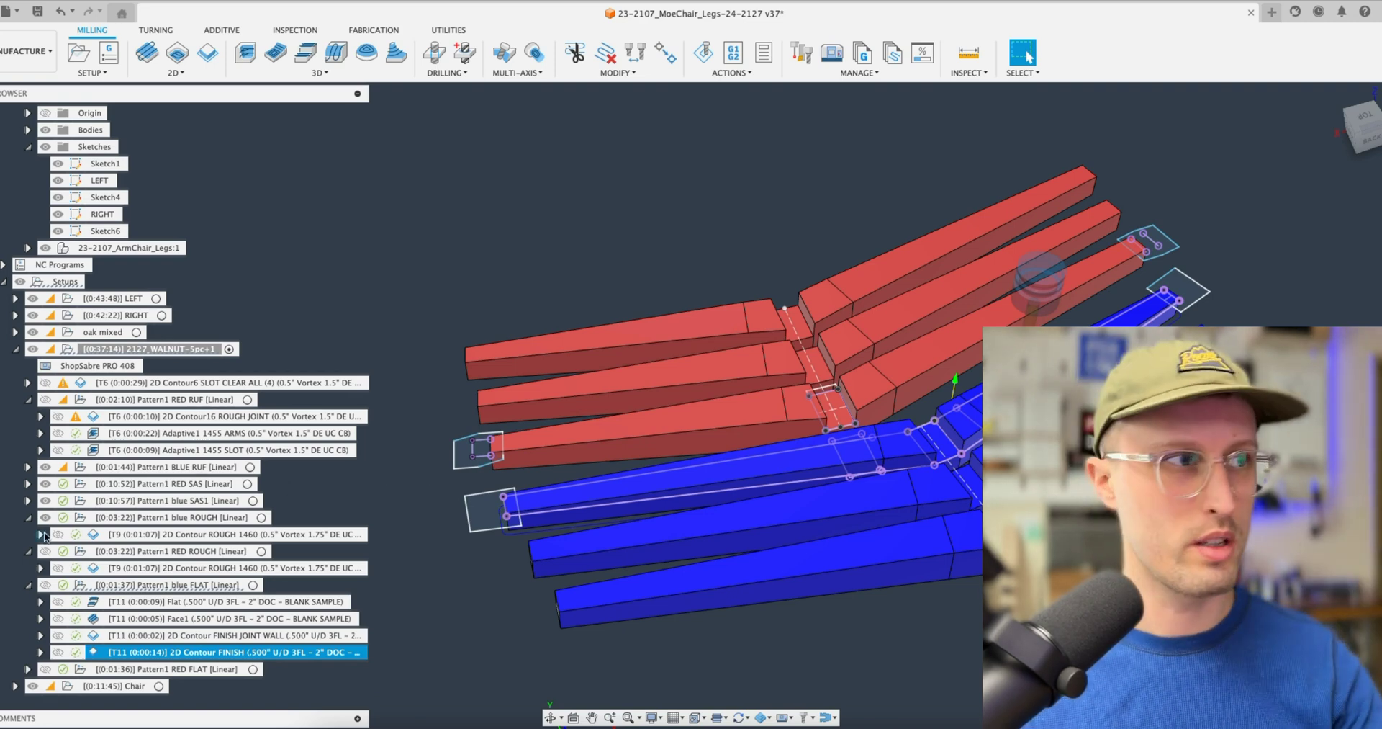
Regenerate all toolpaths in the 2127_WALNUT-5pc+1 setup, including valid ones, and select the Steep / Shallow operation in Pattern1 blue SAS1
right_click(117, 353)
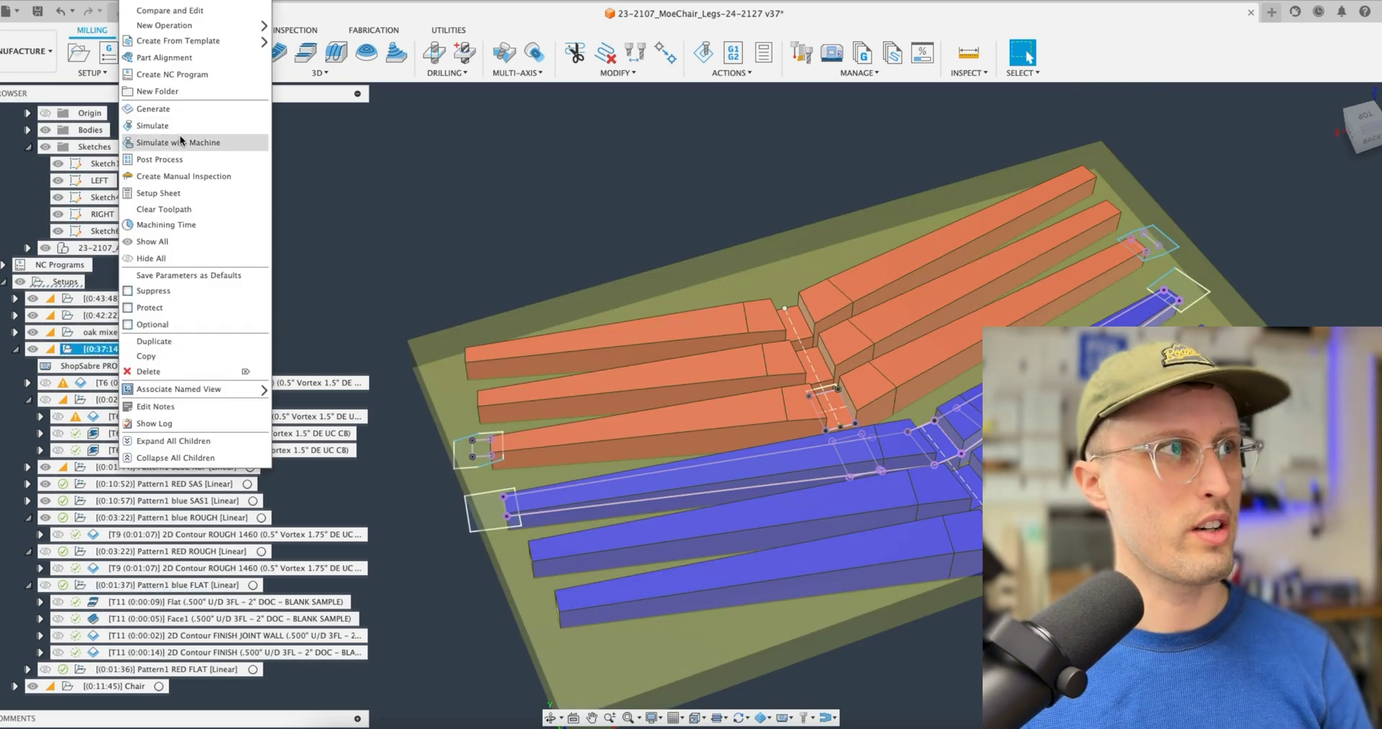
click(188, 109)
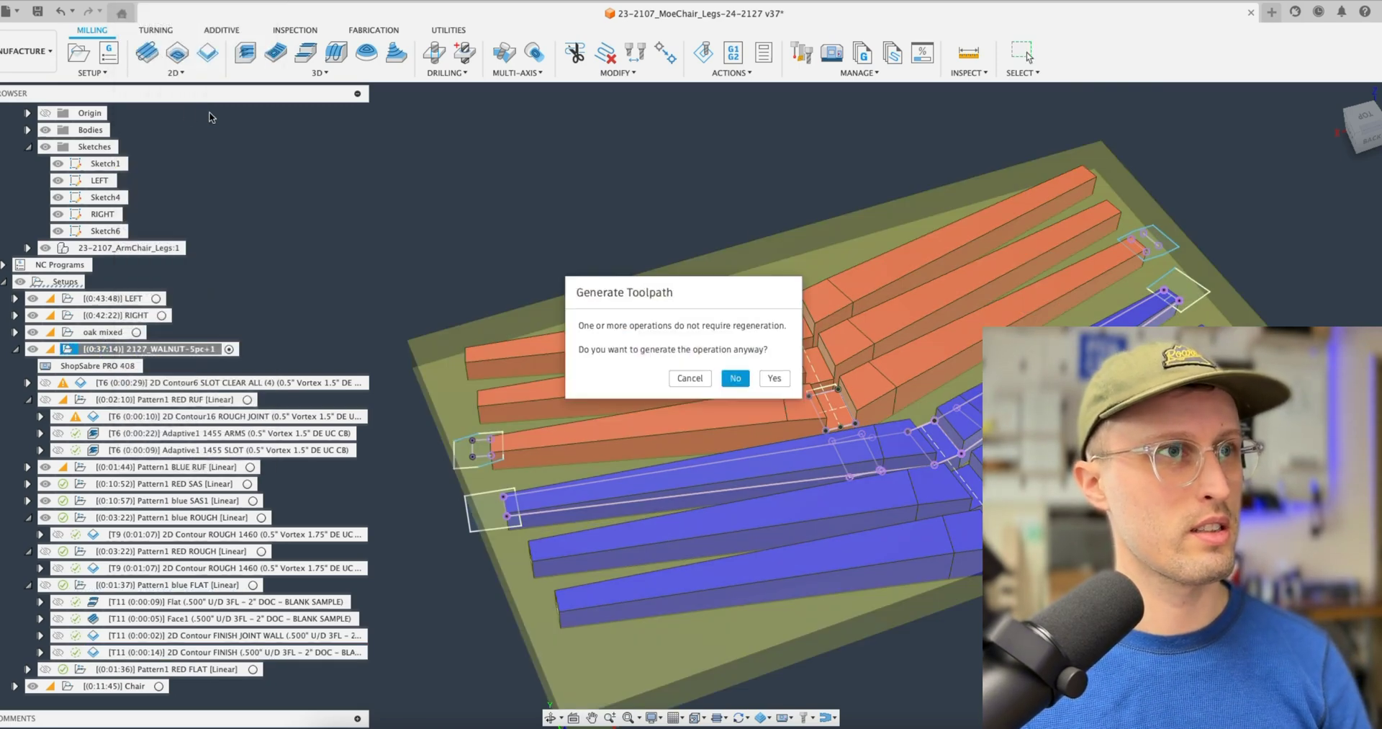
click(774, 379)
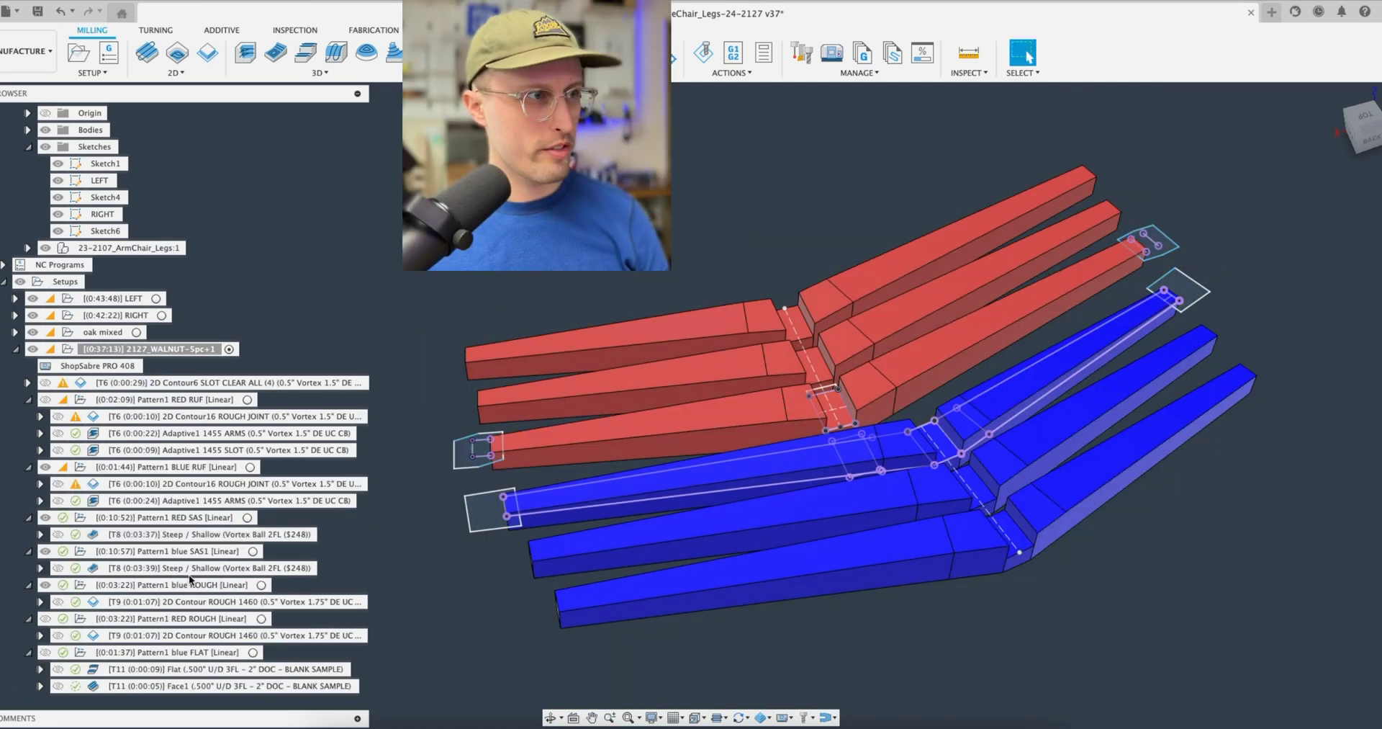
click(194, 569)
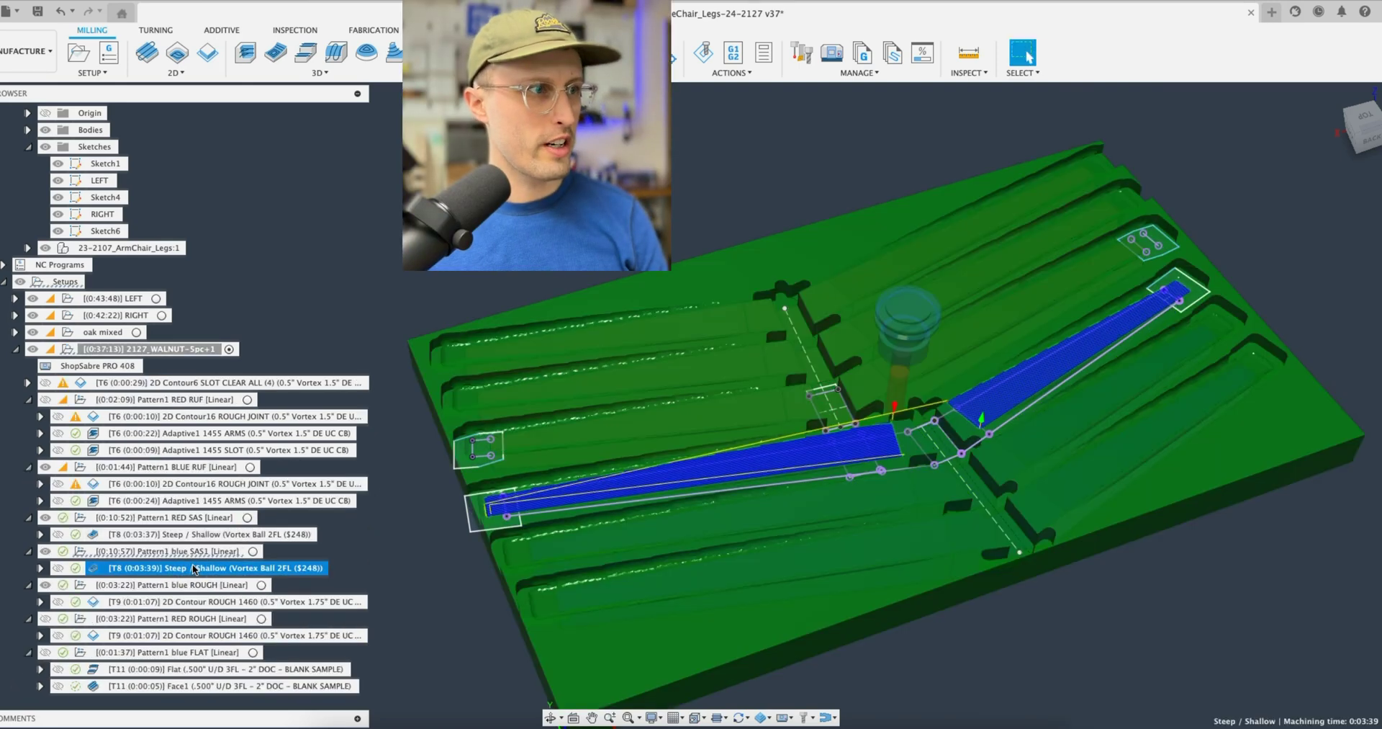
View the toolpaths of the 2D Contour ROUGH 1460 operations in the blue and red ROUGH patterns, and of Pattern1 blue FLAT
click(59, 602)
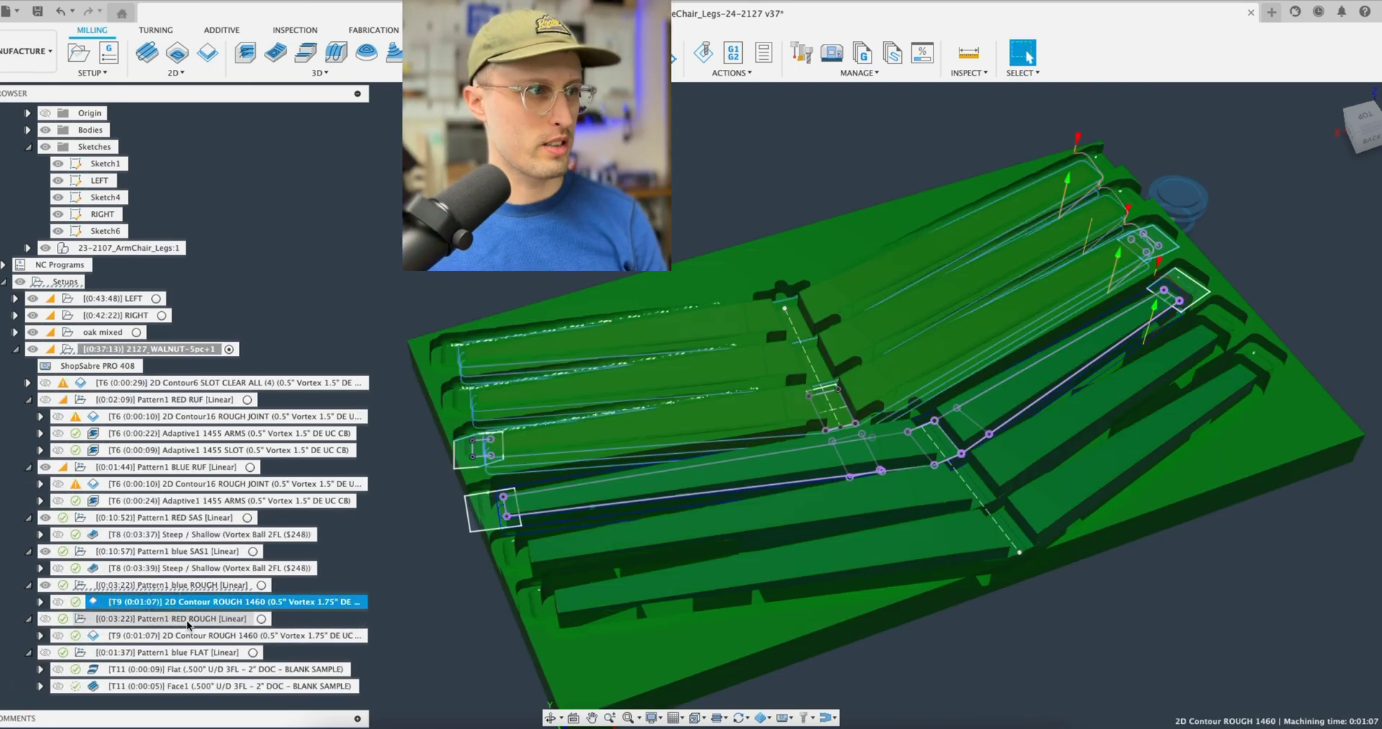
click(192, 620)
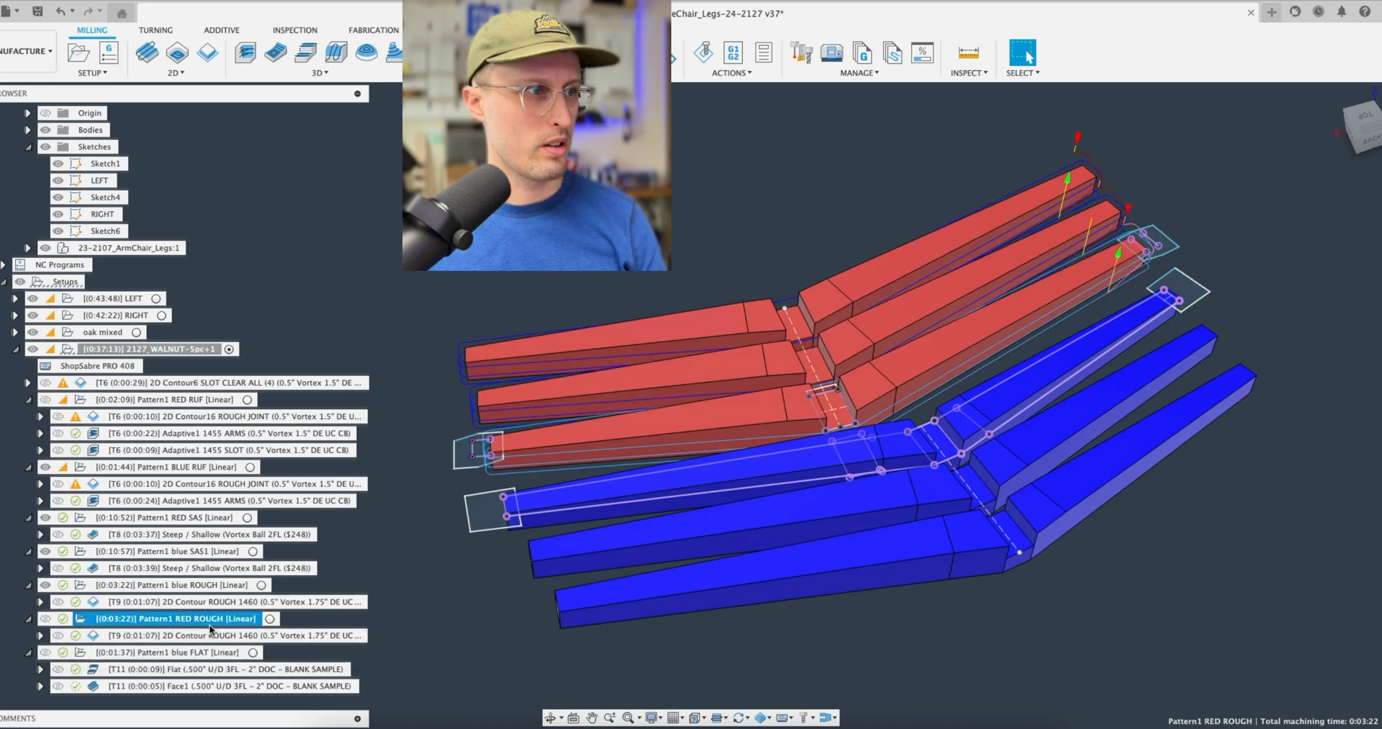
click(212, 635)
click(175, 653)
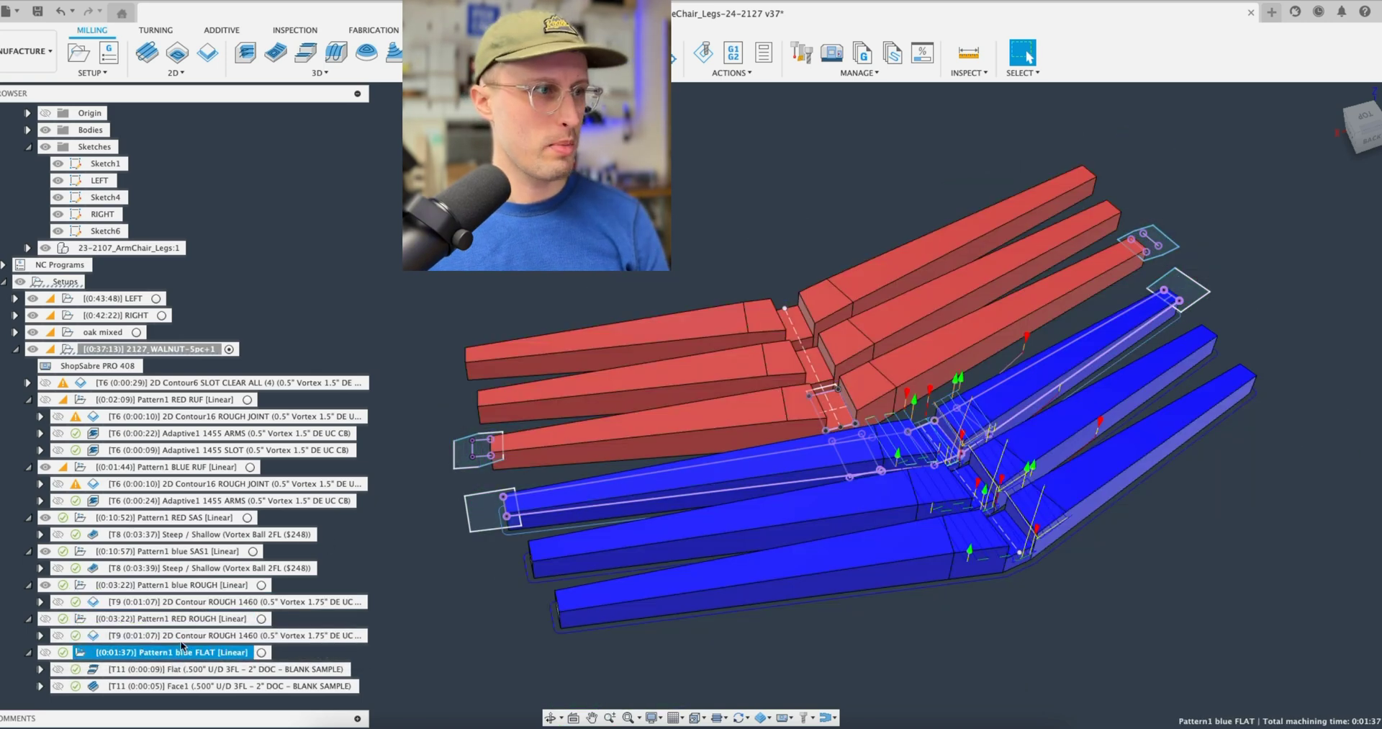
Examine the Flat and Face1 toolpaths at the blue leg joints up close, and view the whole Pattern1 blue FLAT
click(180, 674)
scroll(194, 659, down, 1)
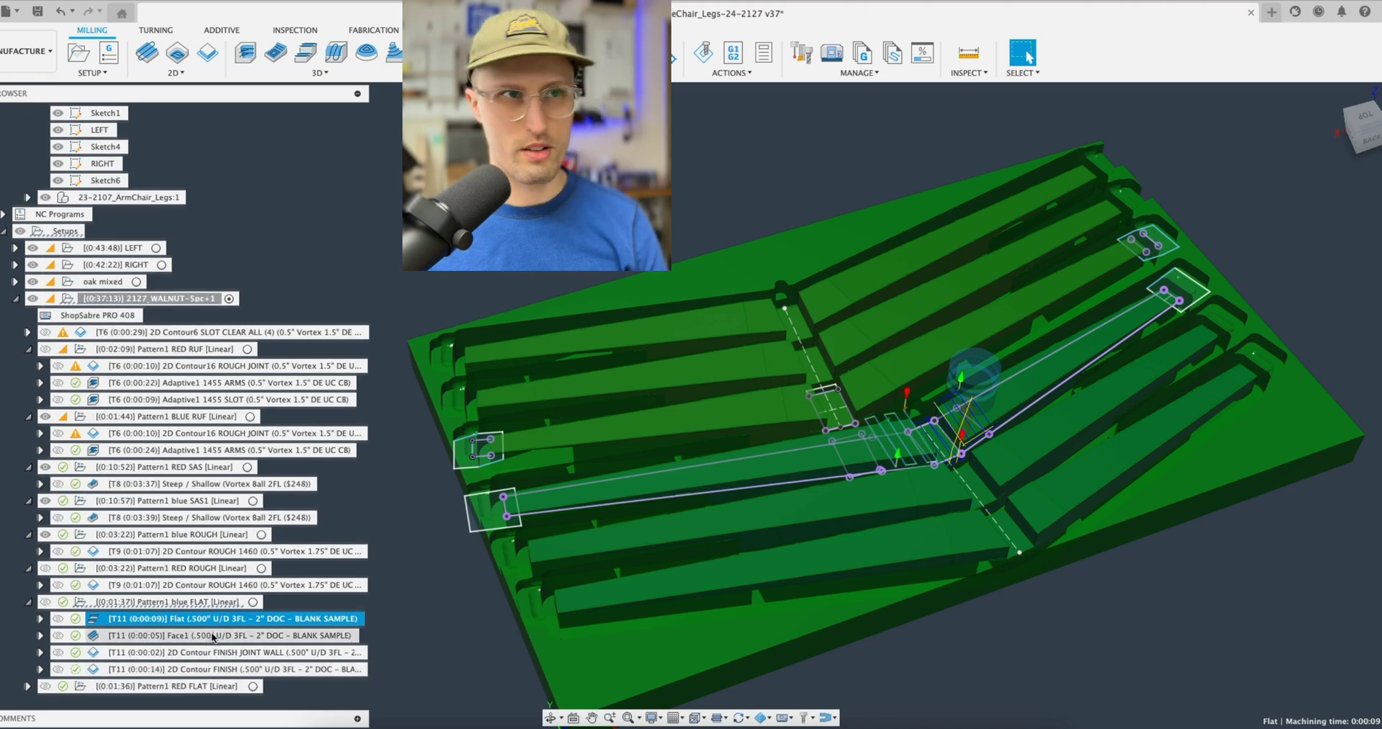
scroll(216, 631, down, 1)
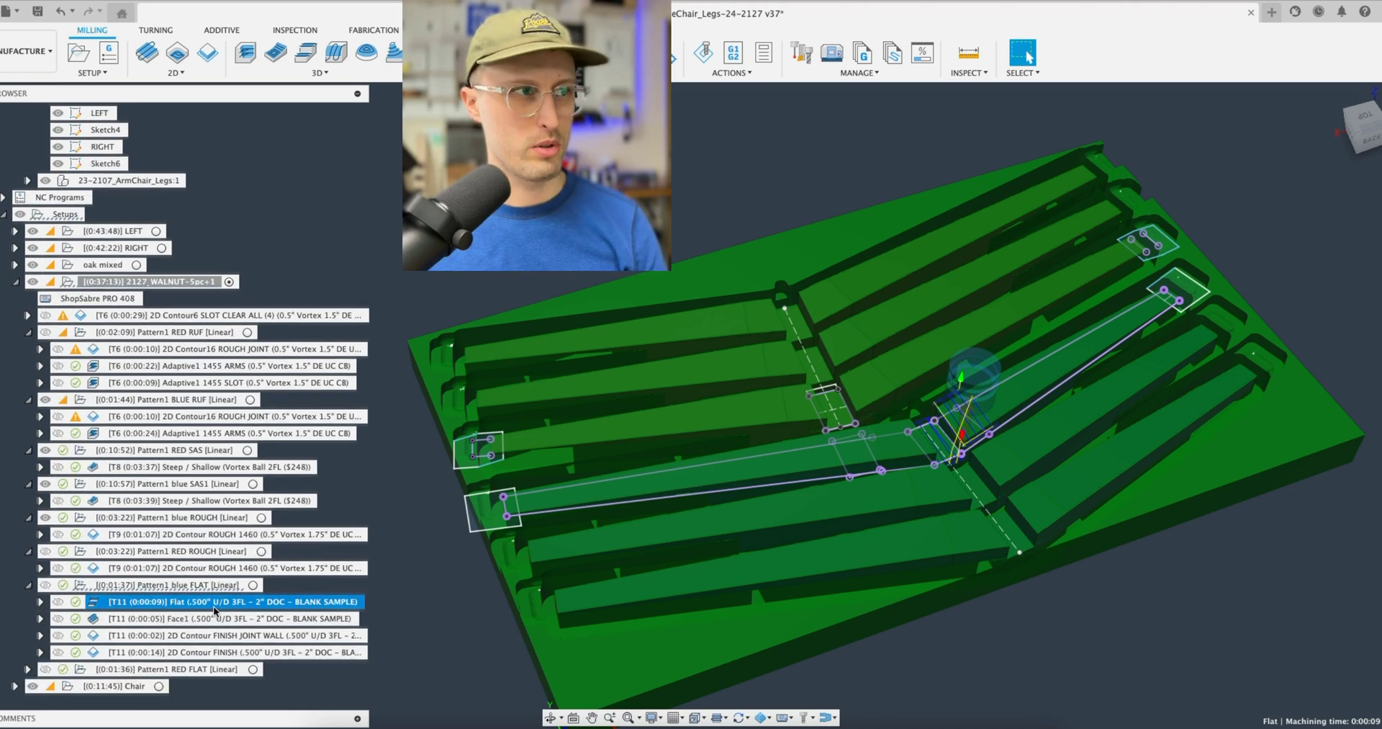
scroll(893, 464, up, 3)
shift+middle_drag(892, 464, 879, 432)
click(231, 618)
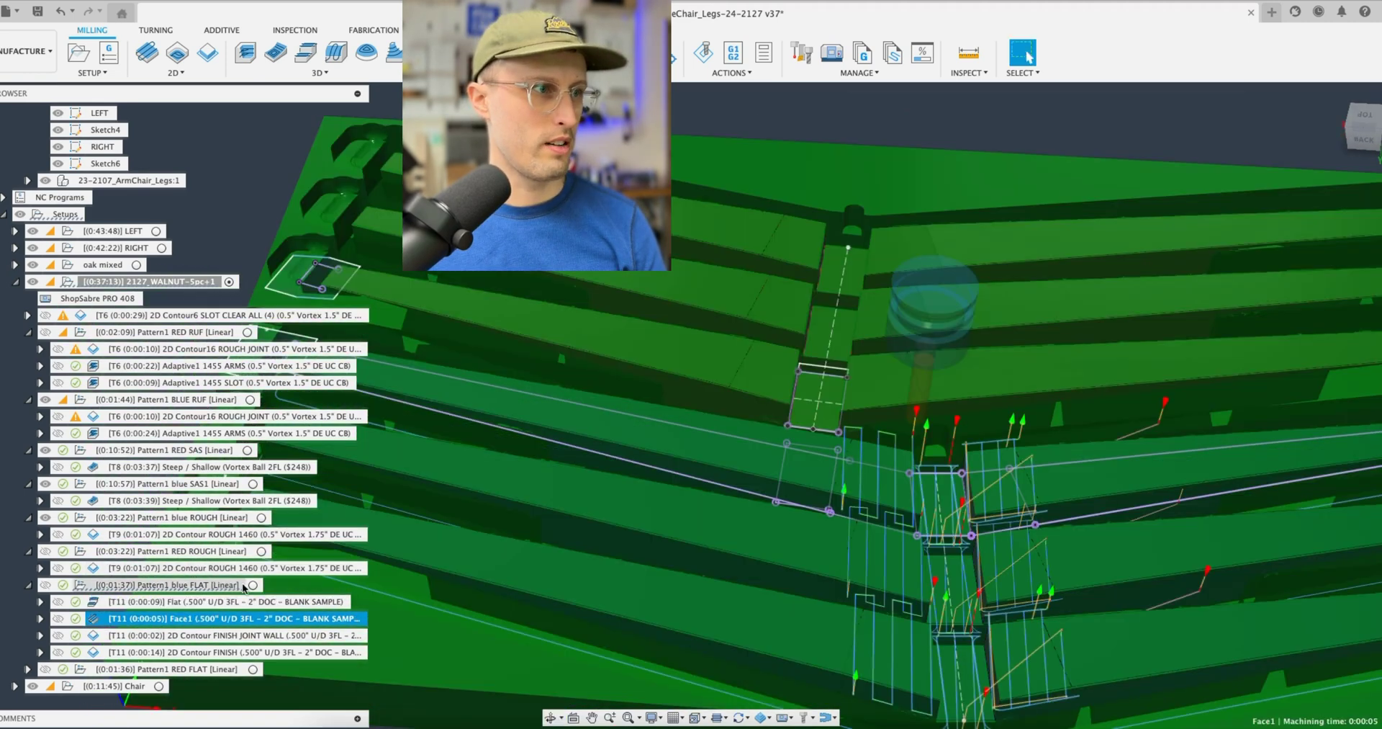
click(227, 590)
shift+middle_drag(817, 493, 848, 386)
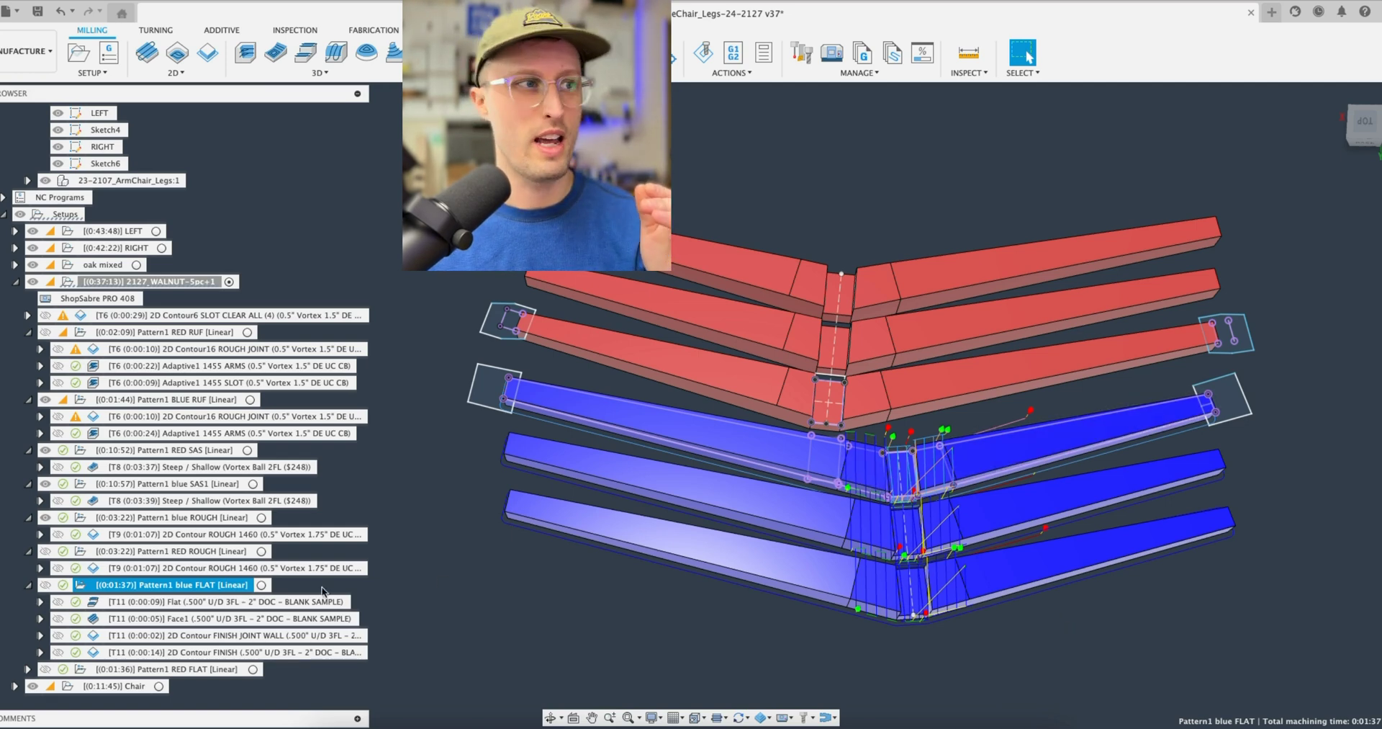
View the Flat, Face1 and 2D Contour FINISH JOINT WALL toolpaths, and examine the combined Pattern1 blue FLAT paths around the joints
click(274, 604)
click(273, 620)
click(271, 636)
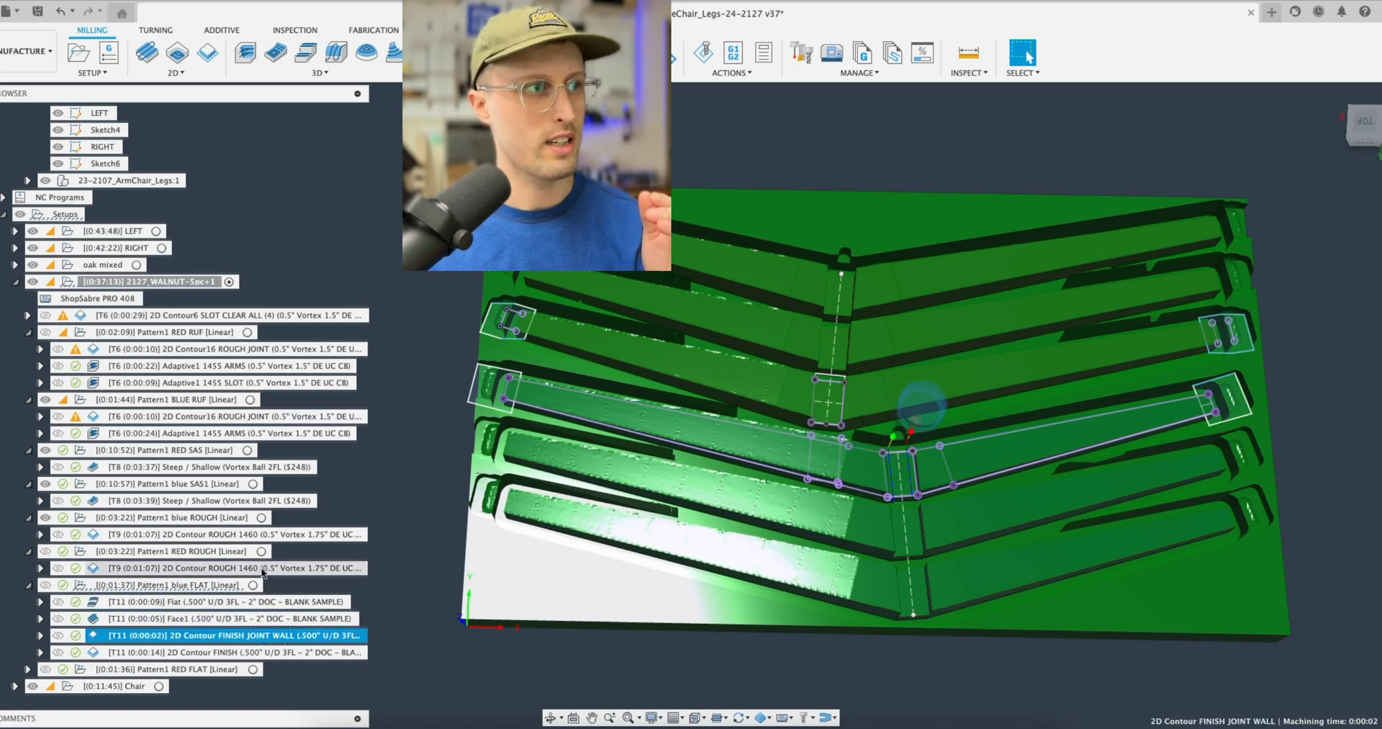
click(230, 586)
scroll(1082, 546, up, 3)
shift+middle_drag(1082, 546, 1296, 554)
scroll(1104, 560, up, 4)
scroll(1104, 559, down, 4)
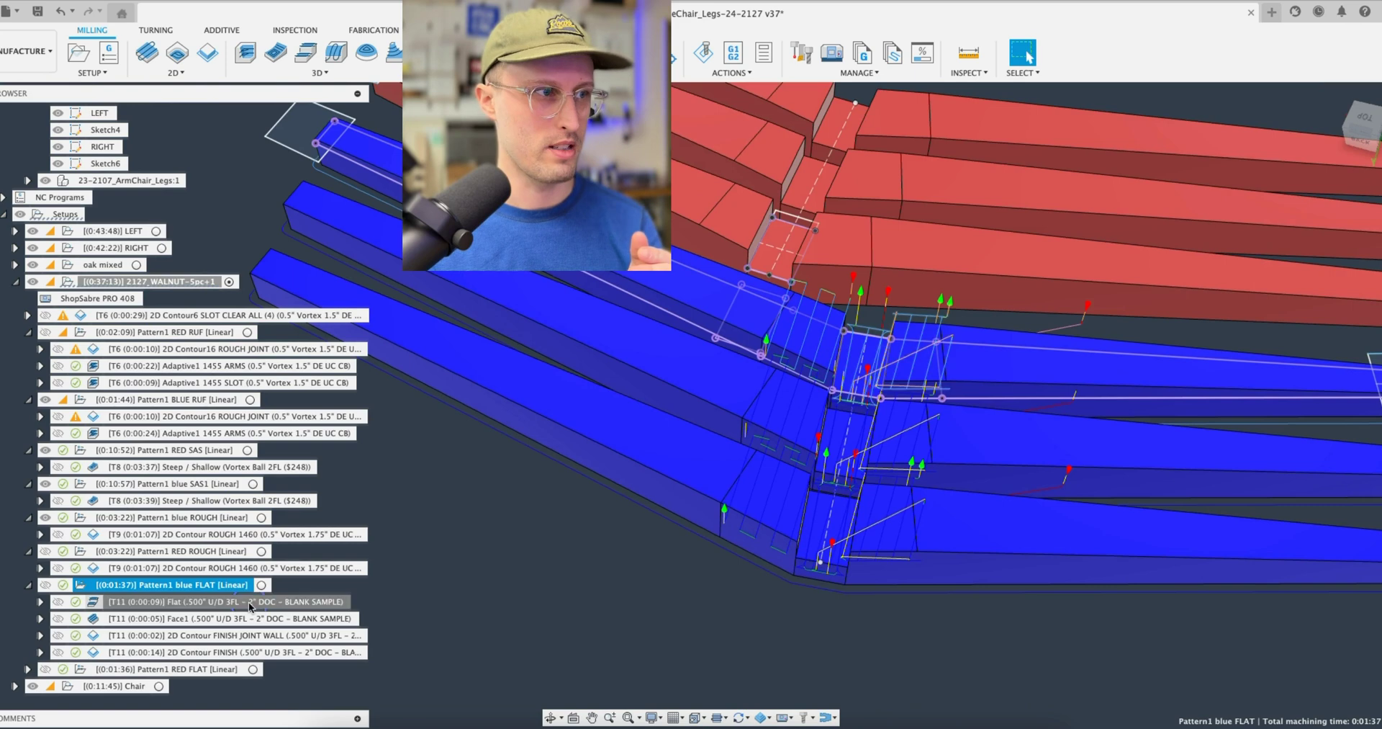
Step through Flat, Face1, 2D Contour FINISH JOINT WALL and 2D Contour FINISH individually to compare their toolpaths at the blue joint
click(252, 603)
click(251, 619)
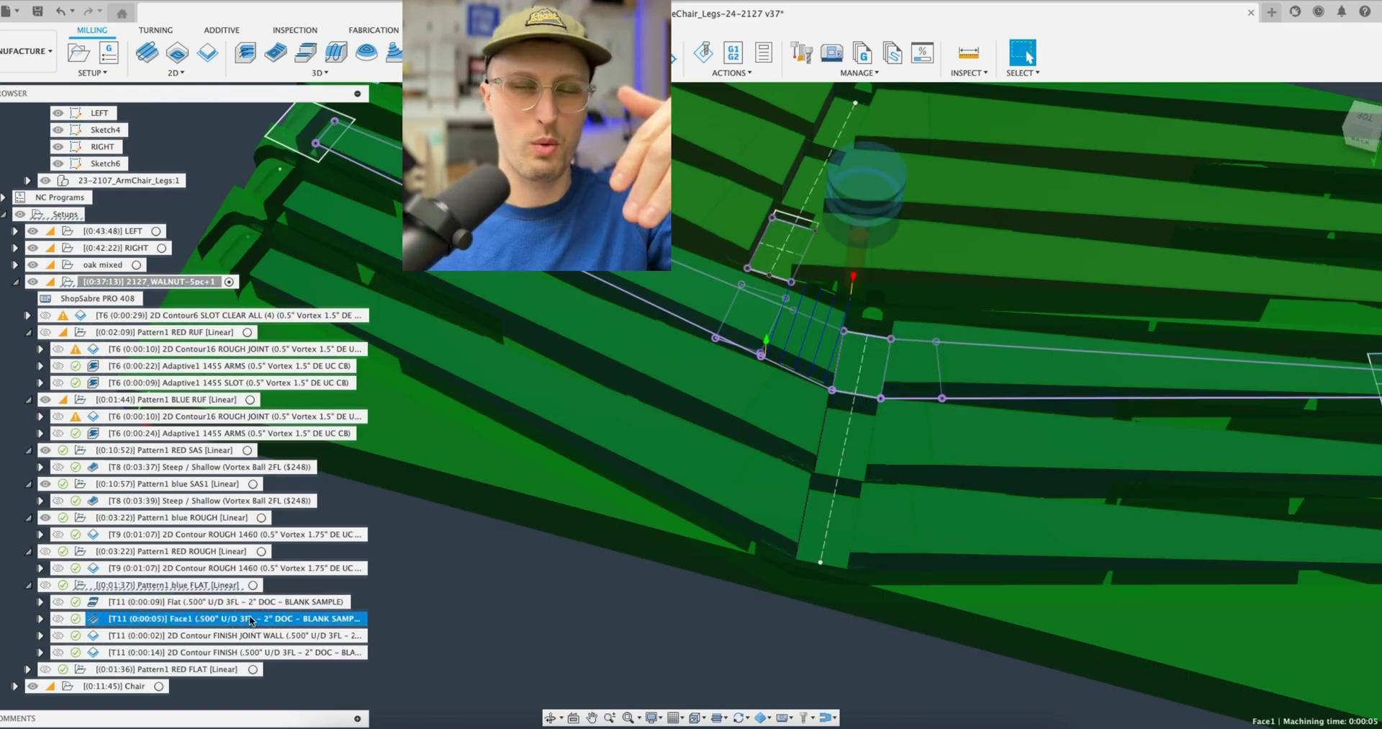
click(263, 635)
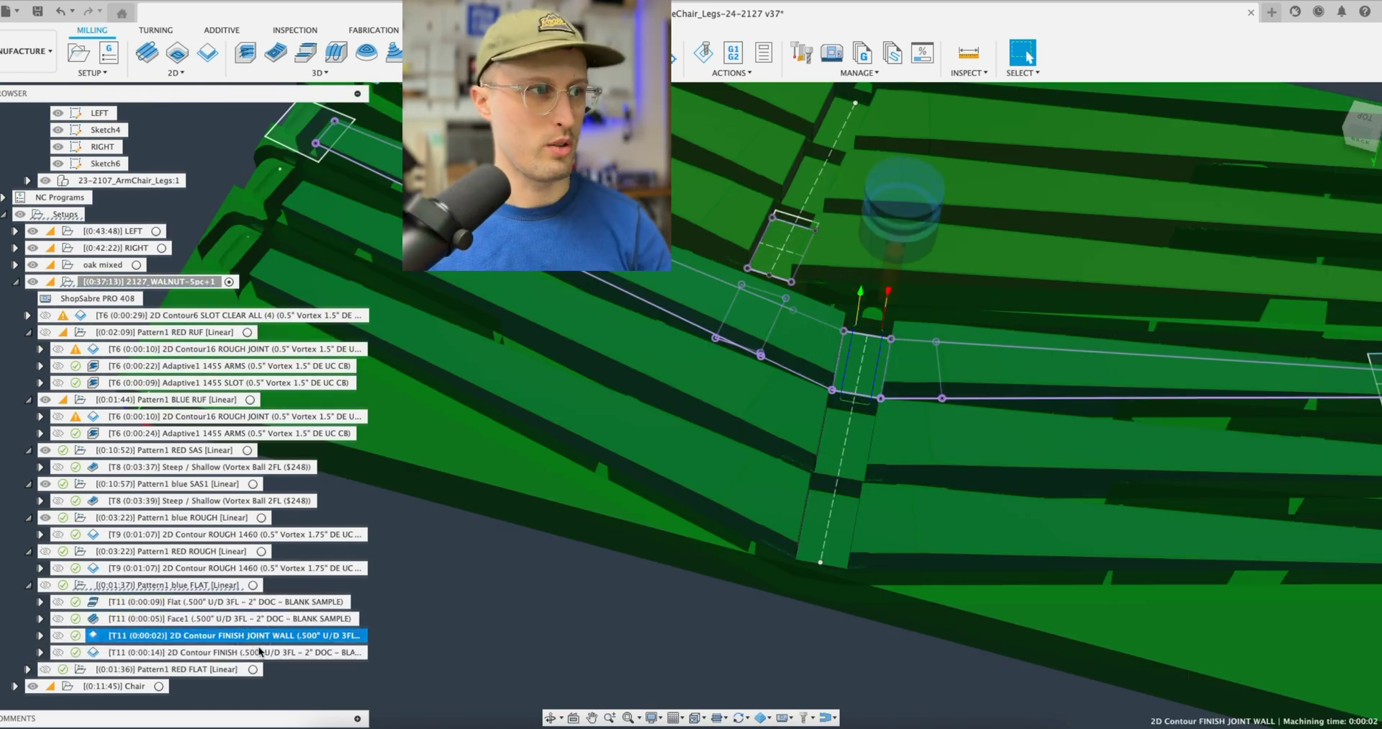
click(278, 653)
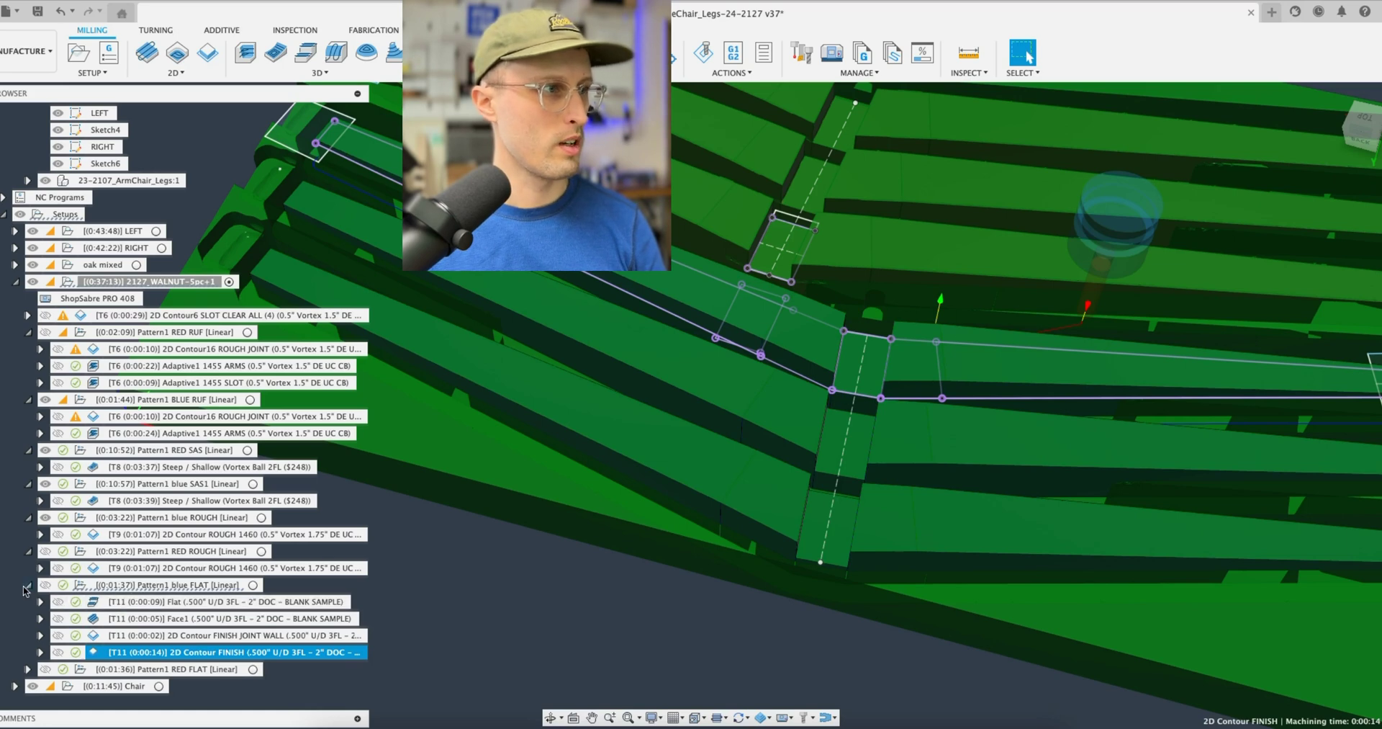
Collapse Pattern1 blue FLAT and view the toolpaths of Pattern1 RED FLAT on the red leg joints
click(159, 669)
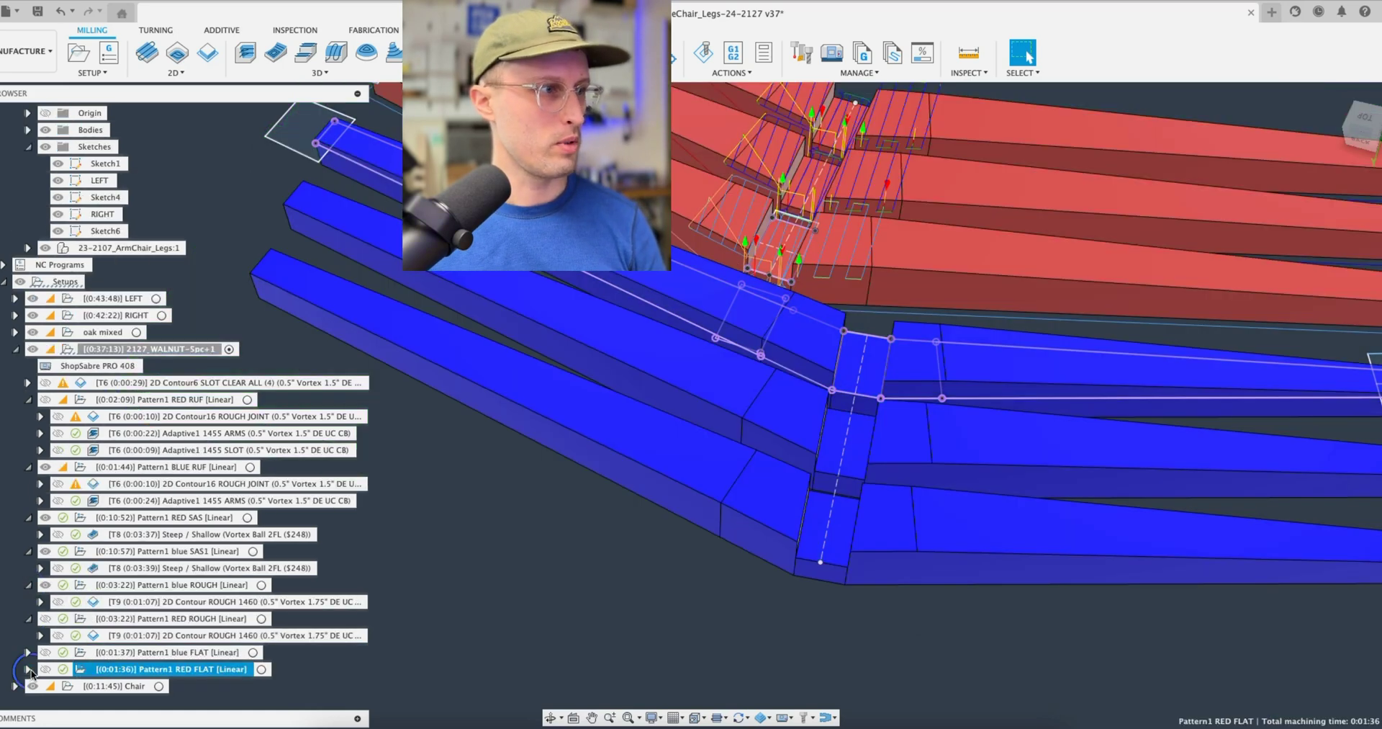
click(142, 620)
click(29, 602)
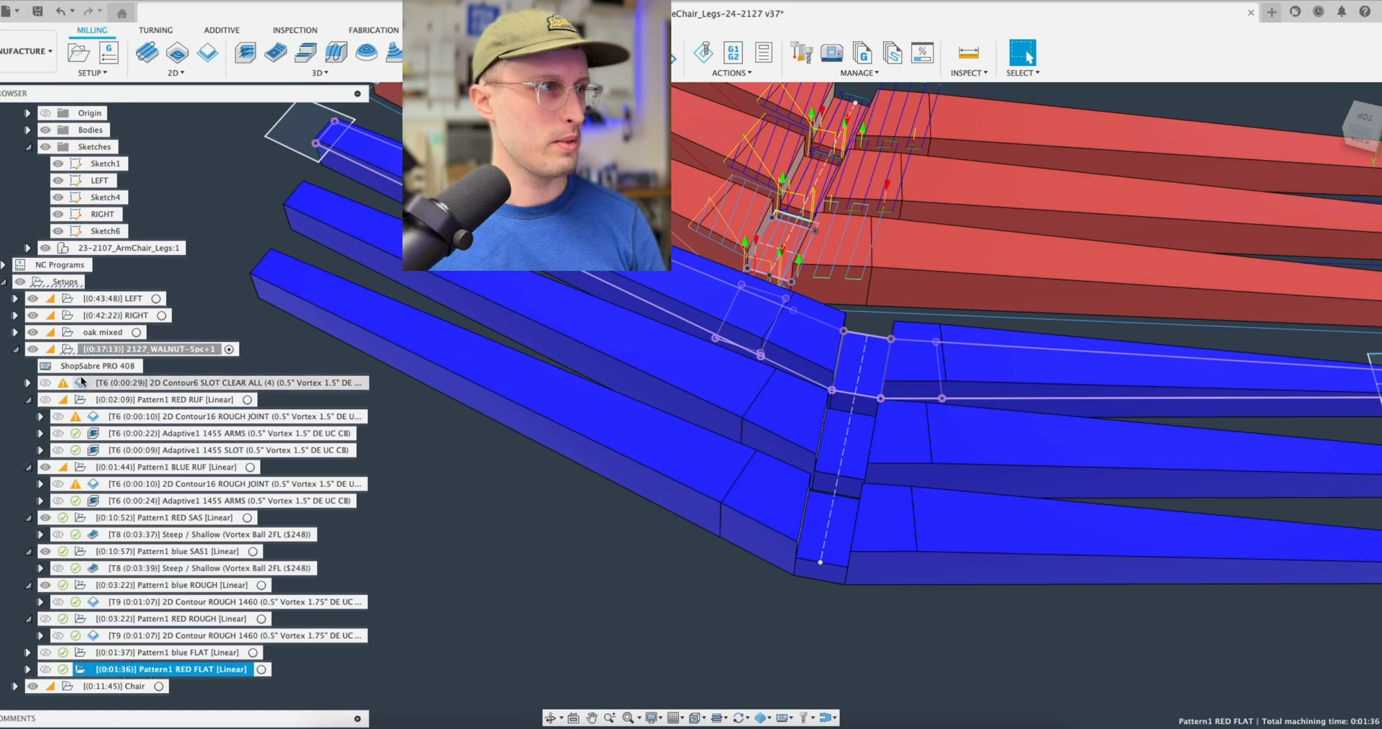
Simulate the full 2127_WALNUT-5pc+1 setup with stock and play the material removal across the patterned legs
click(137, 365)
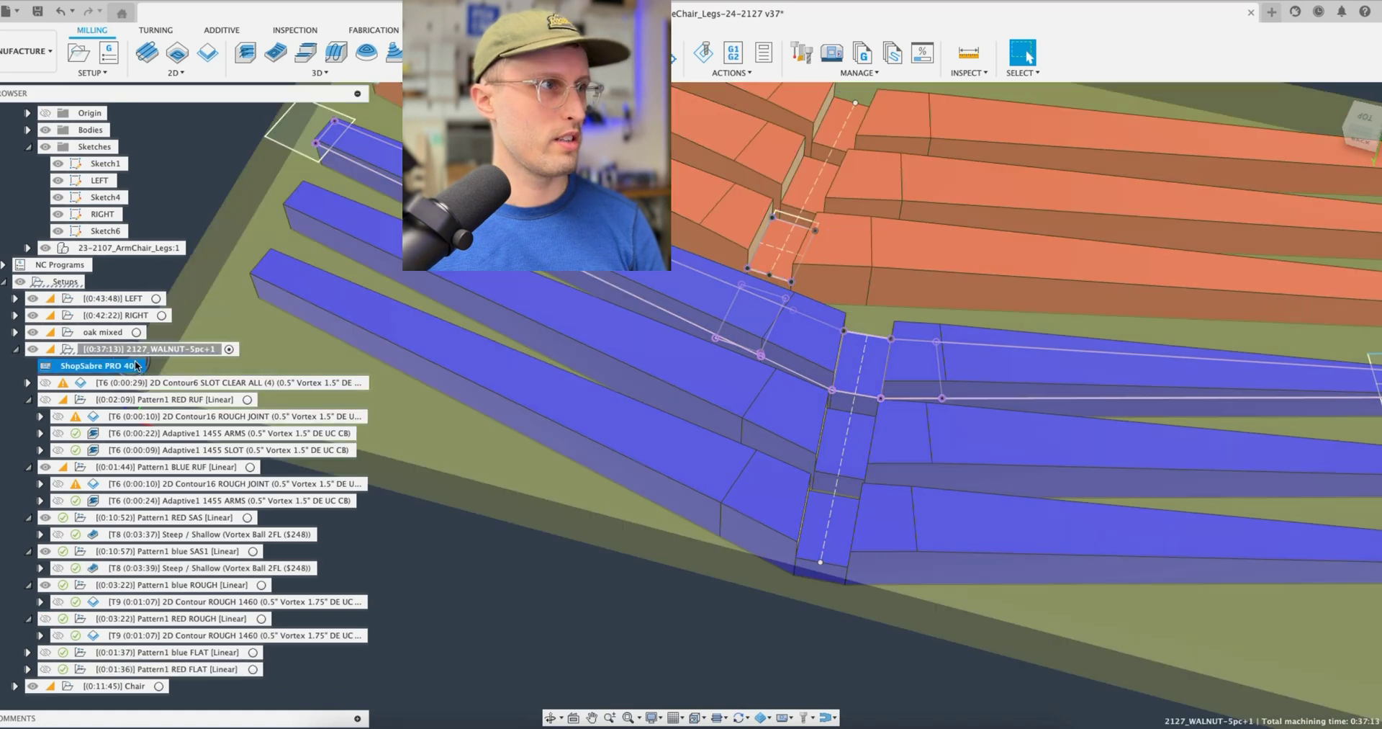
click(702, 55)
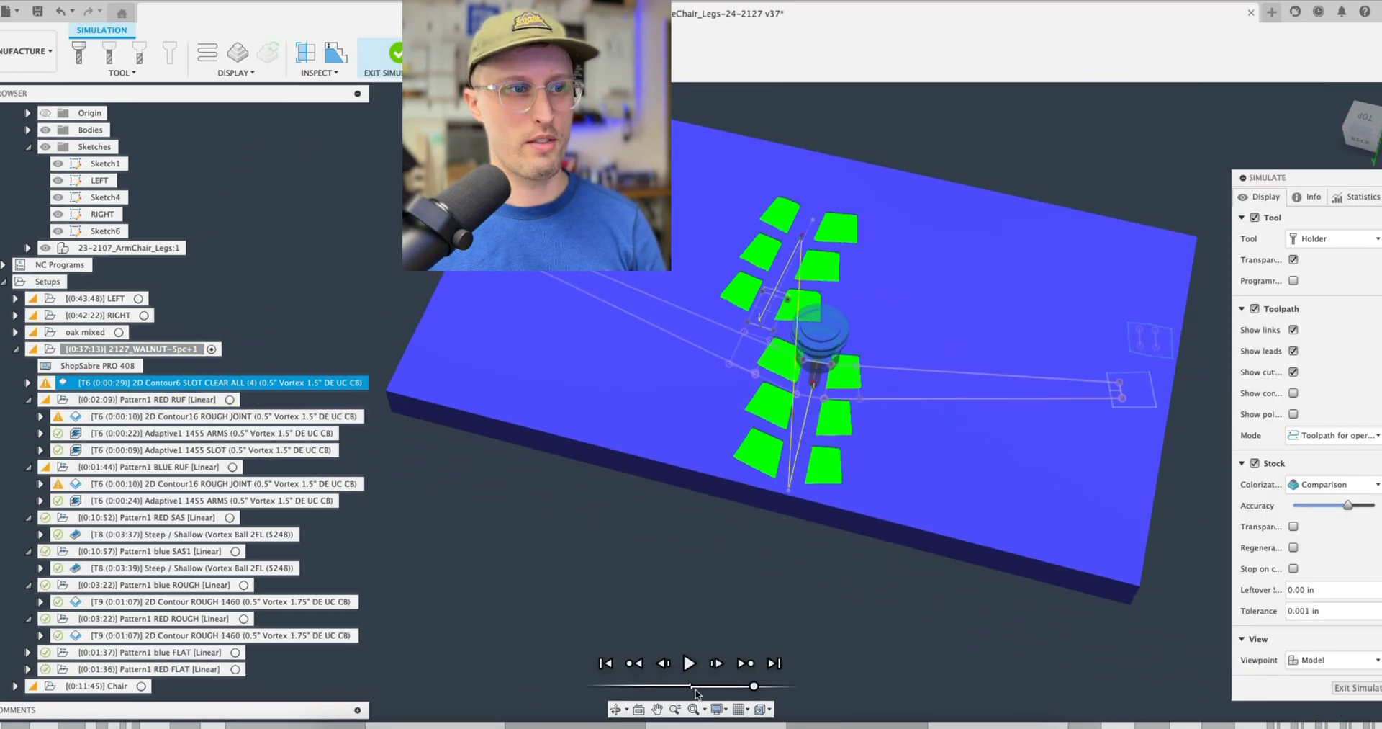
click(689, 662)
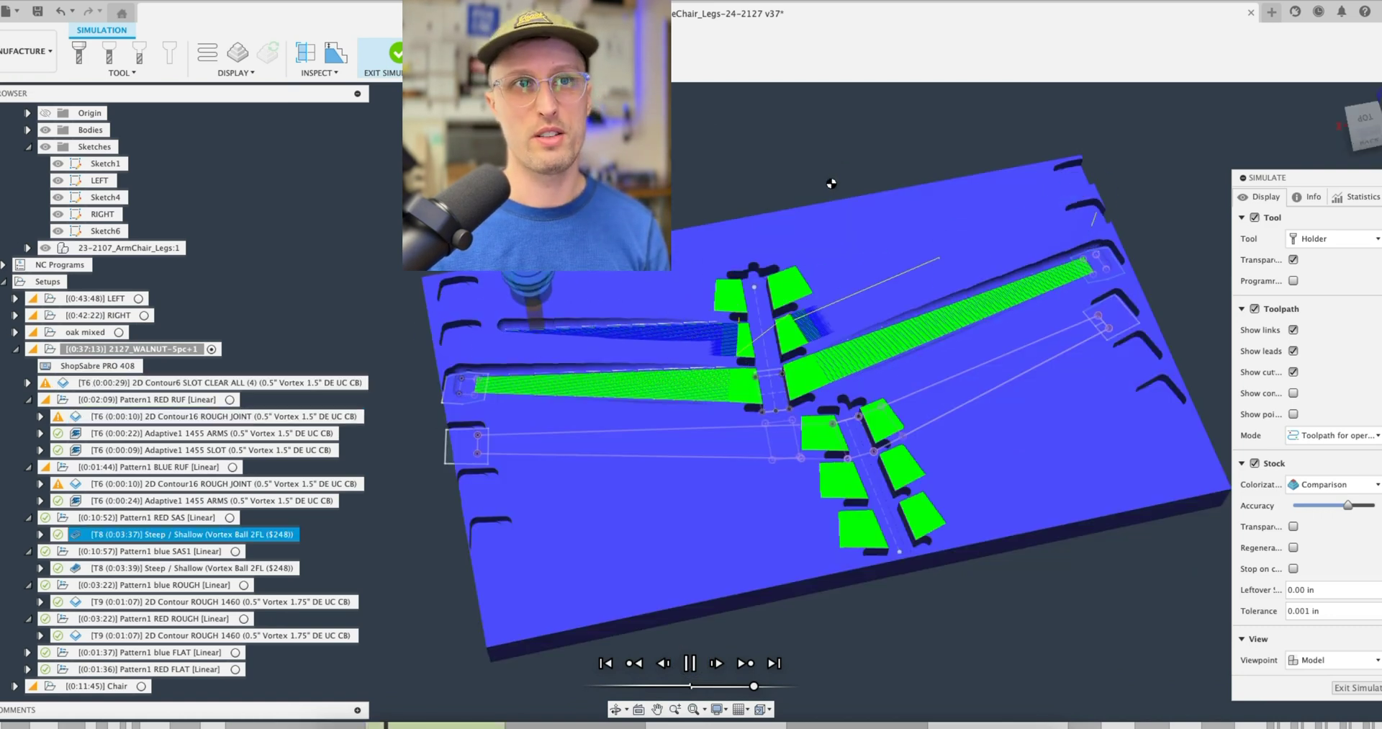
middle_drag(821, 175, 784, 167)
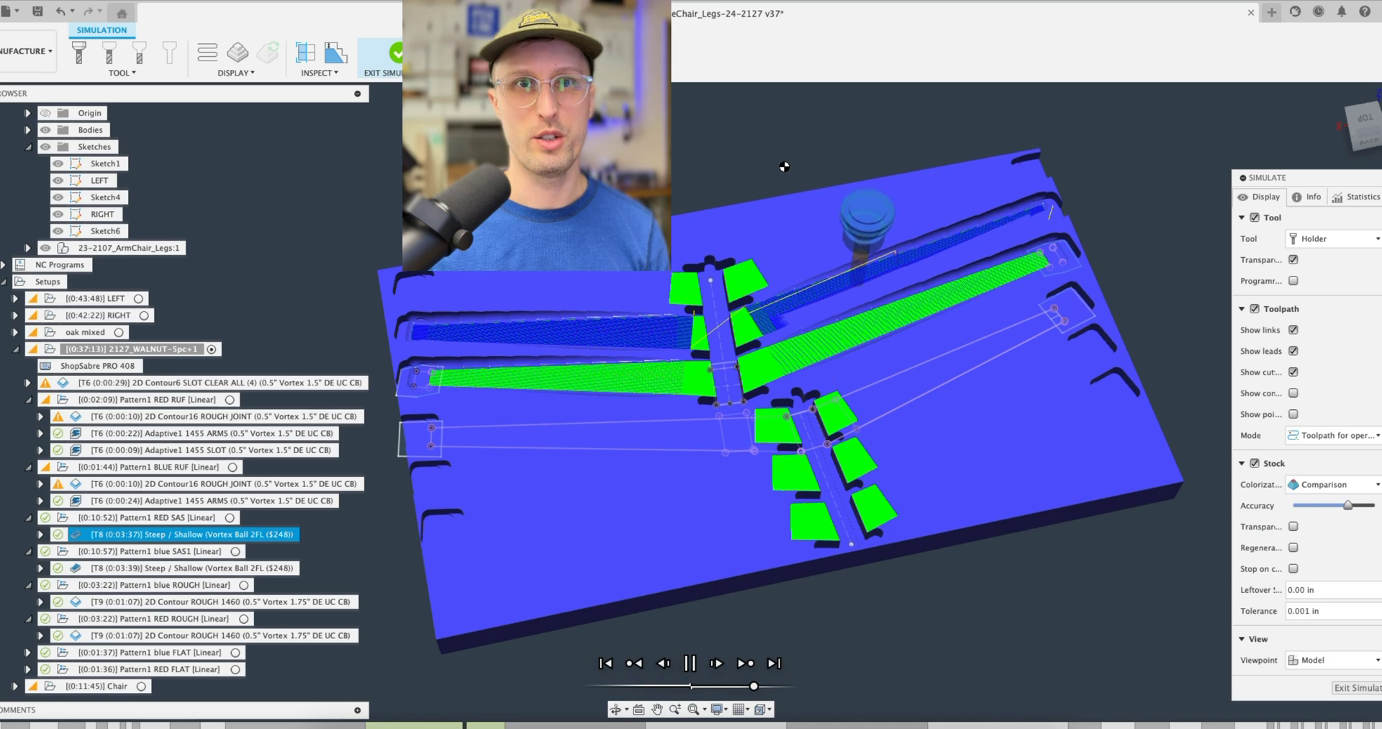